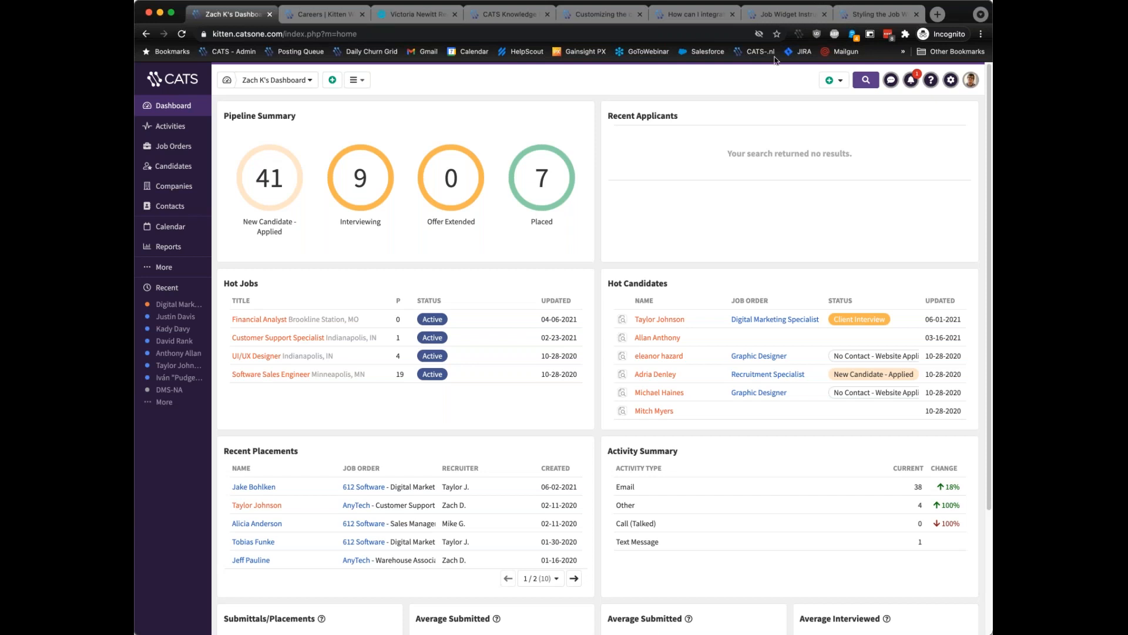
click(951, 81)
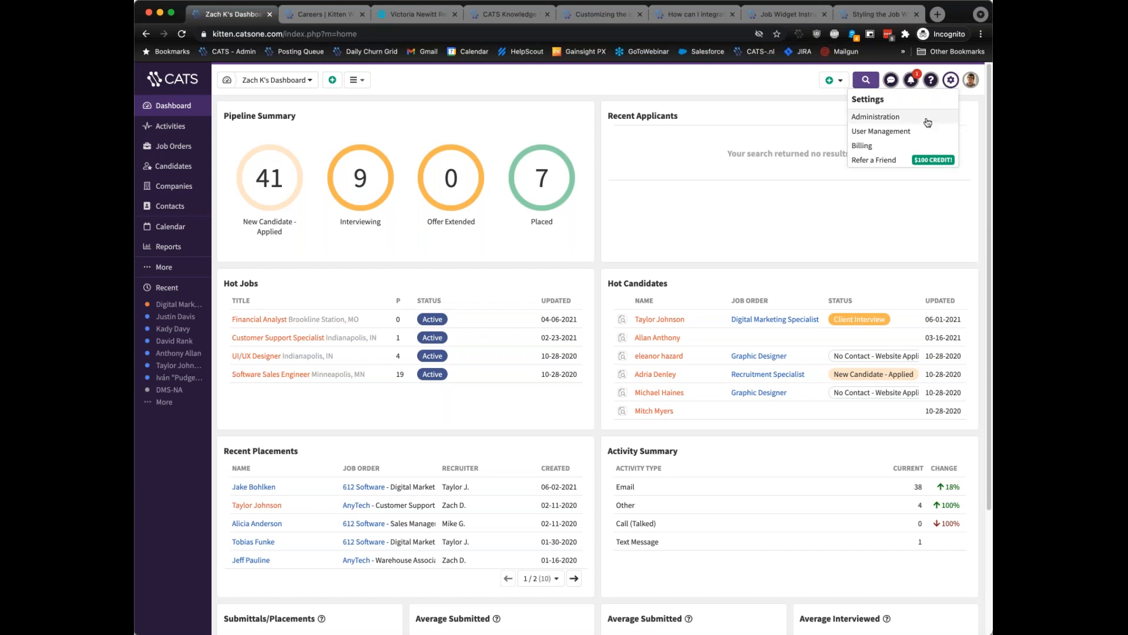
click(951, 80)
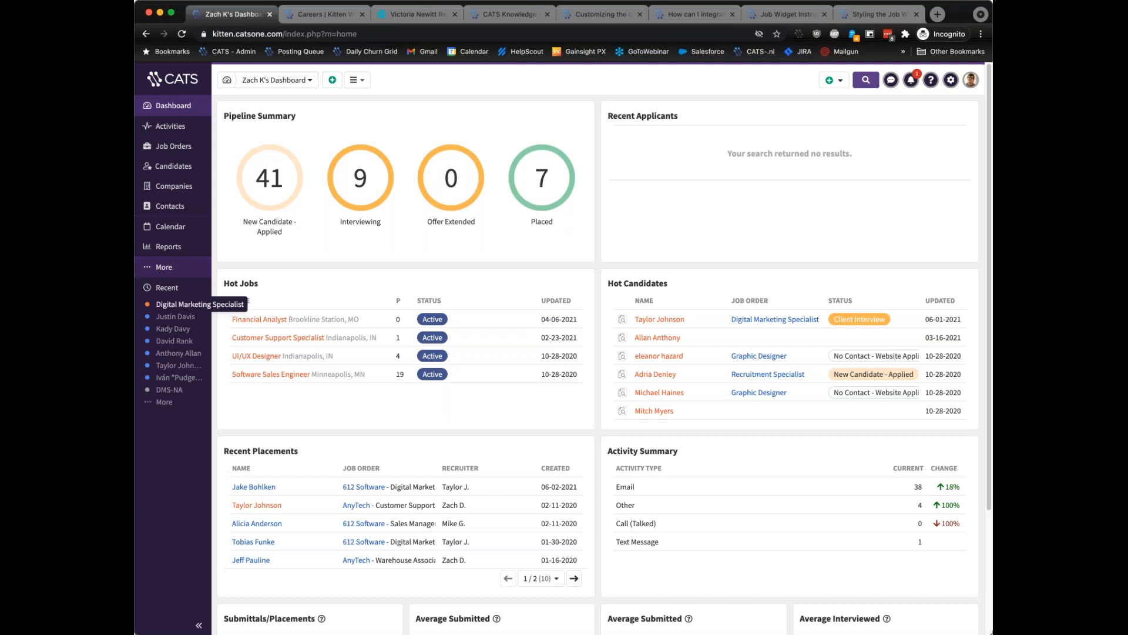
- Open the recent Digital Marketing Specialist job order and review its career portal and job board publishing options without submitting
click(177, 311)
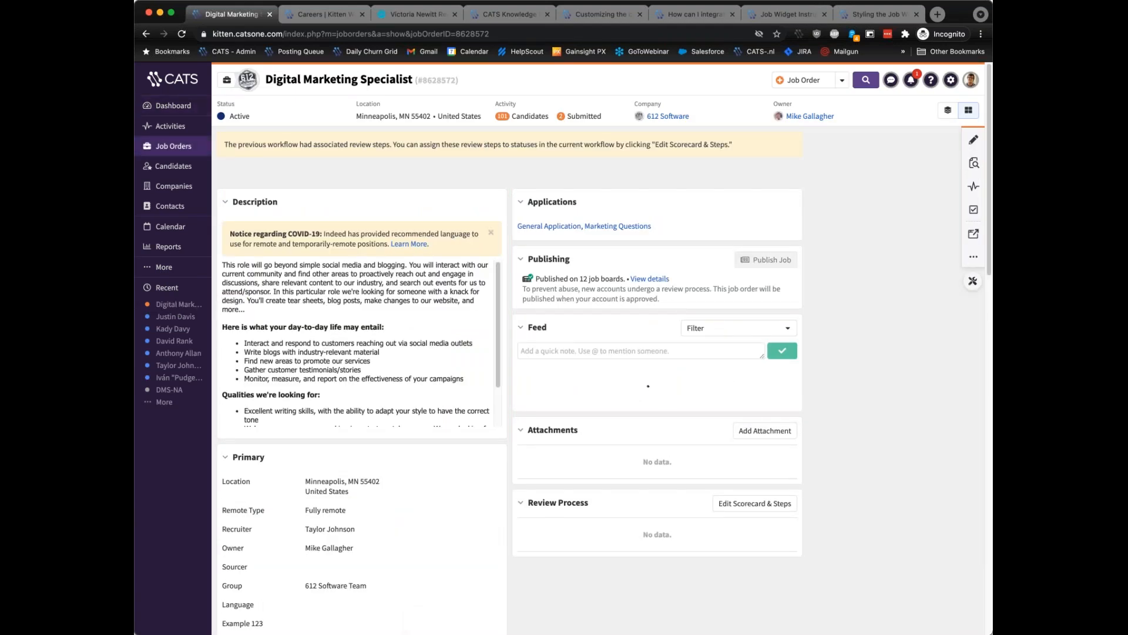
click(766, 259)
scroll(608, 336, down, 3)
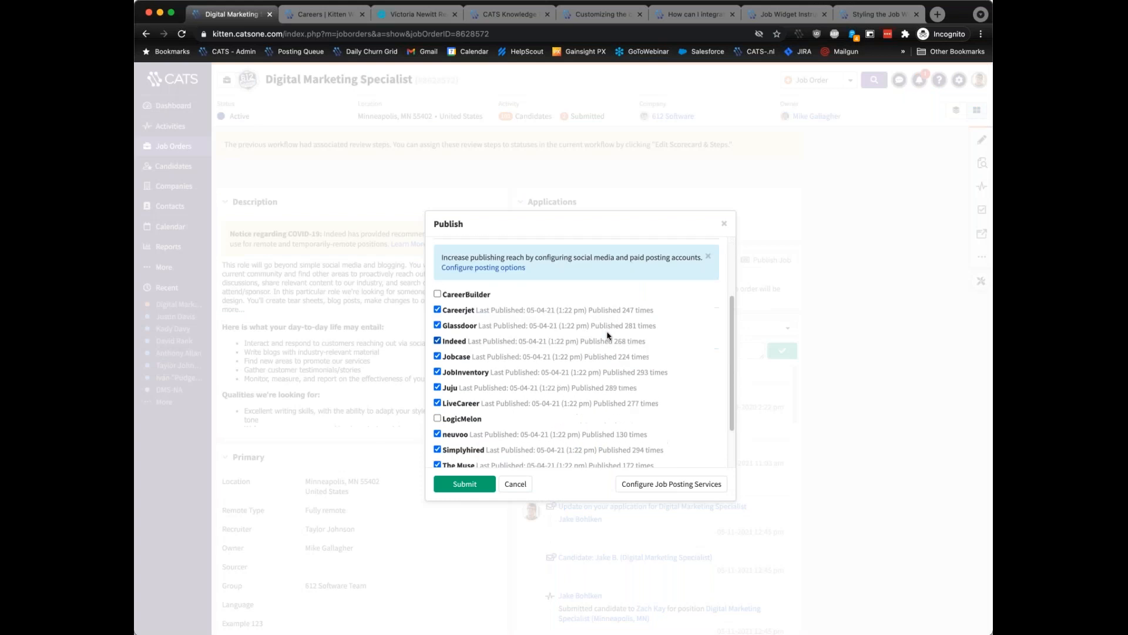
scroll(608, 336, down, 2)
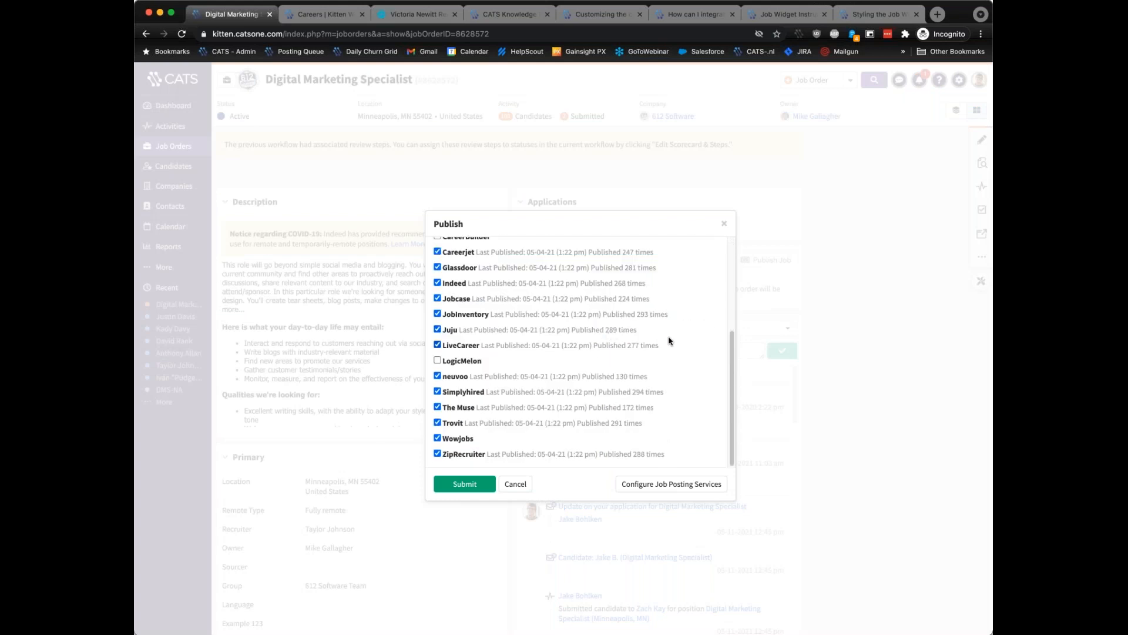
scroll(668, 341, up, 5)
click(512, 246)
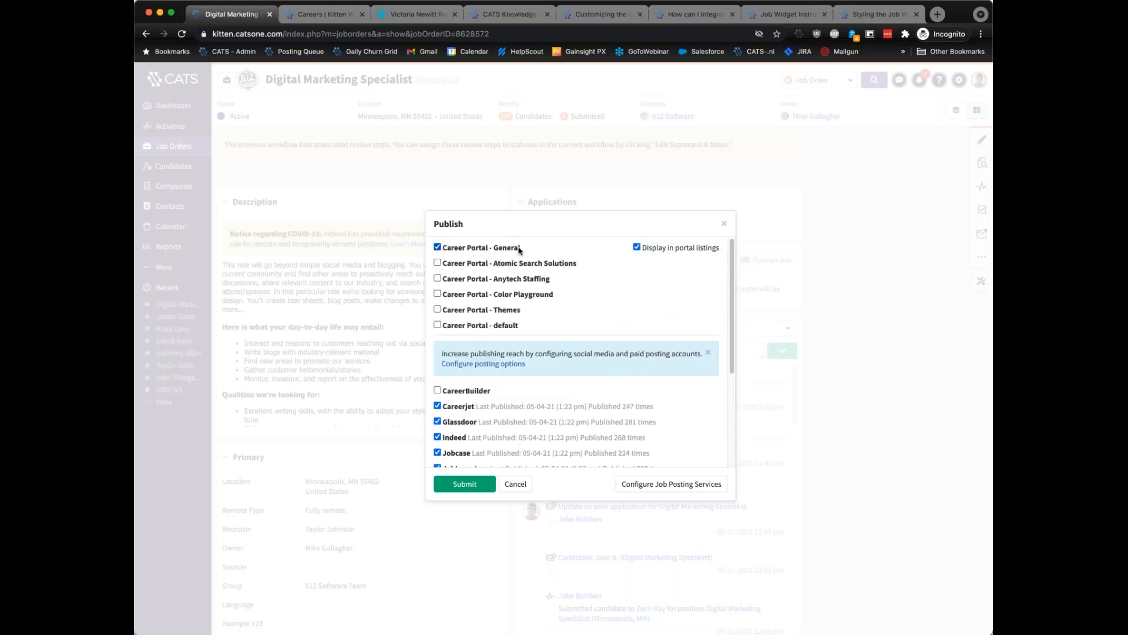
scroll(597, 322, down, 5)
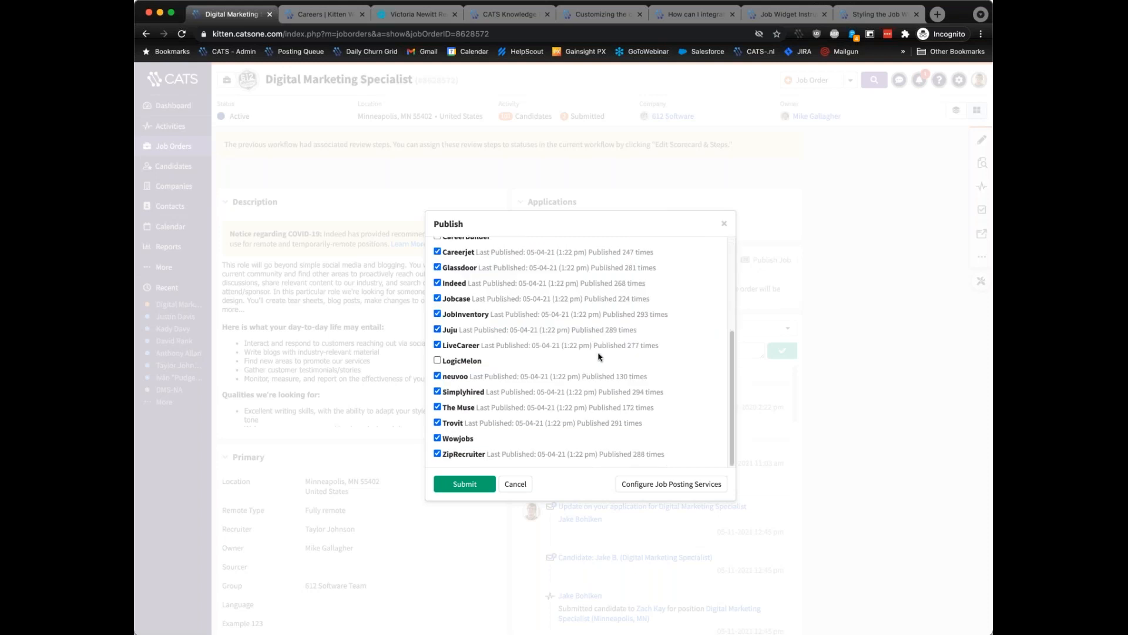
scroll(599, 356, up, 5)
scroll(599, 356, down, 5)
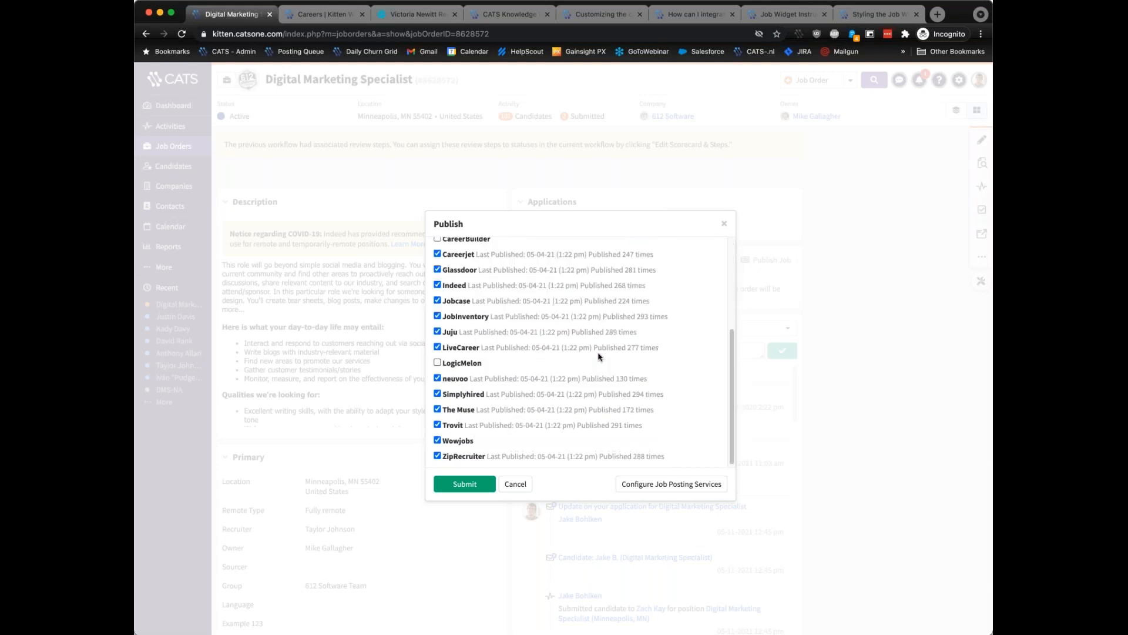
scroll(599, 357, up, 5)
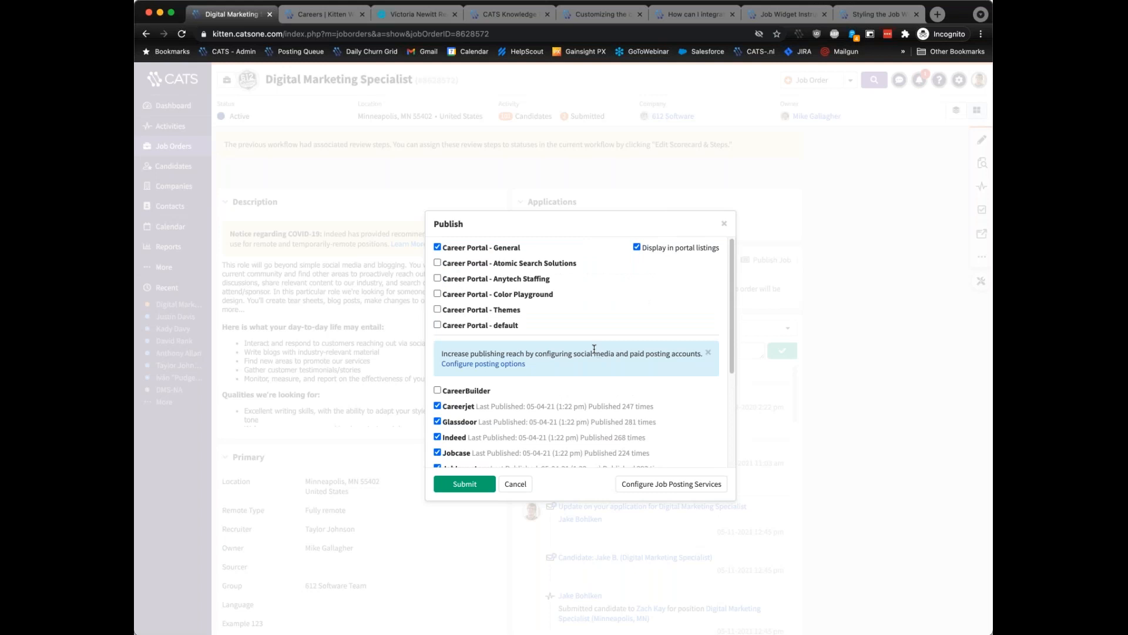
click(723, 226)
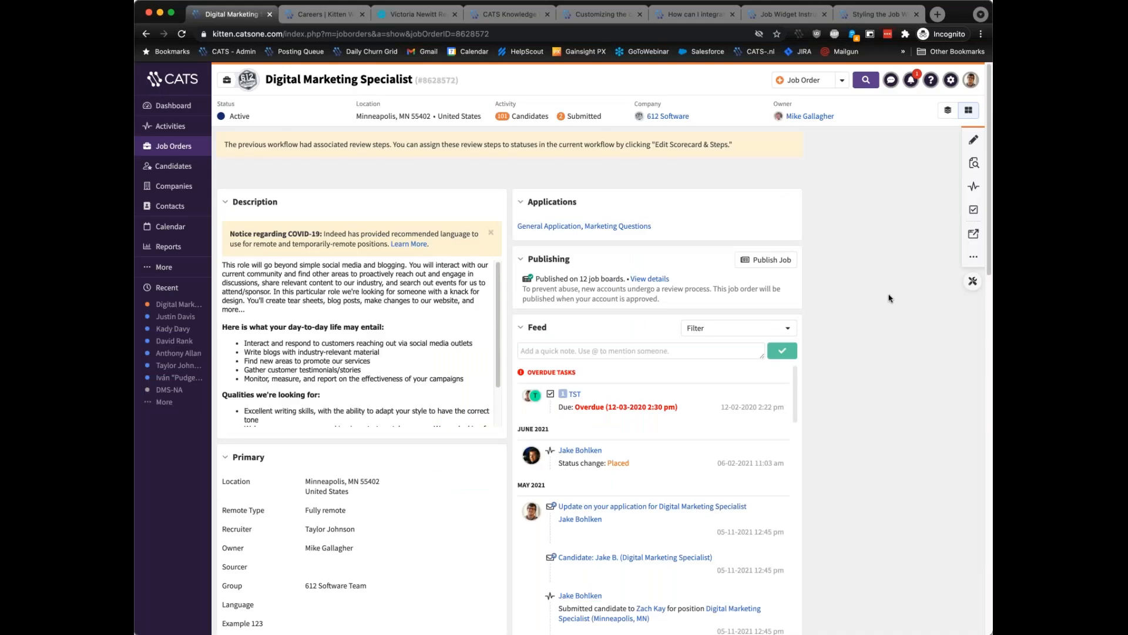
- On the careers portal, open the Digital Marketing Specialist listing and start an application to be filled in manually
click(322, 18)
click(321, 350)
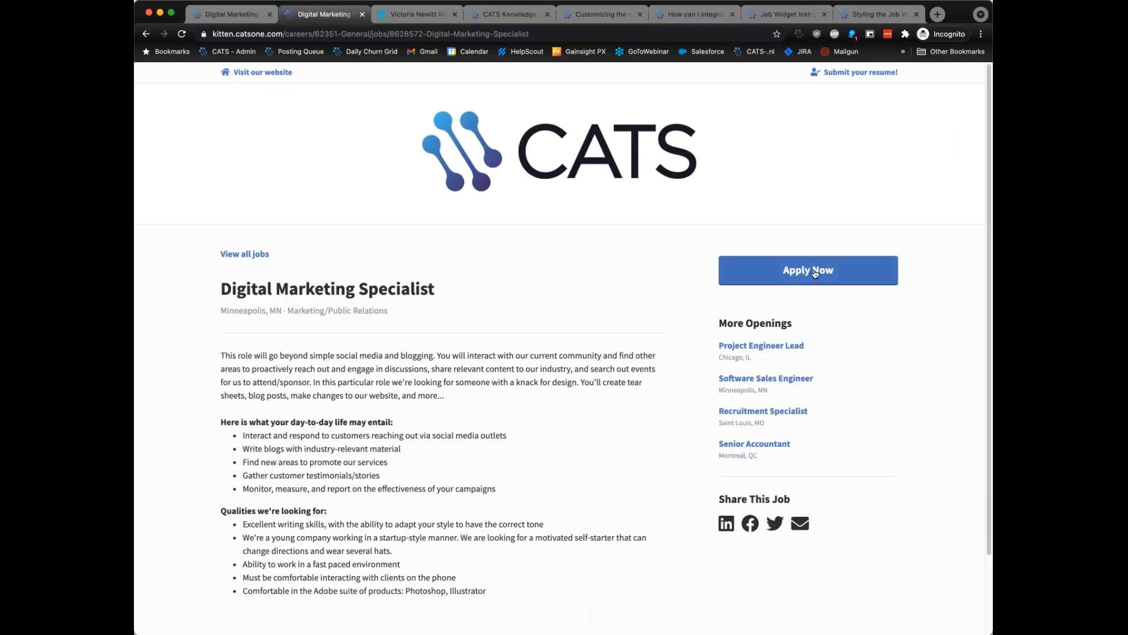
click(815, 273)
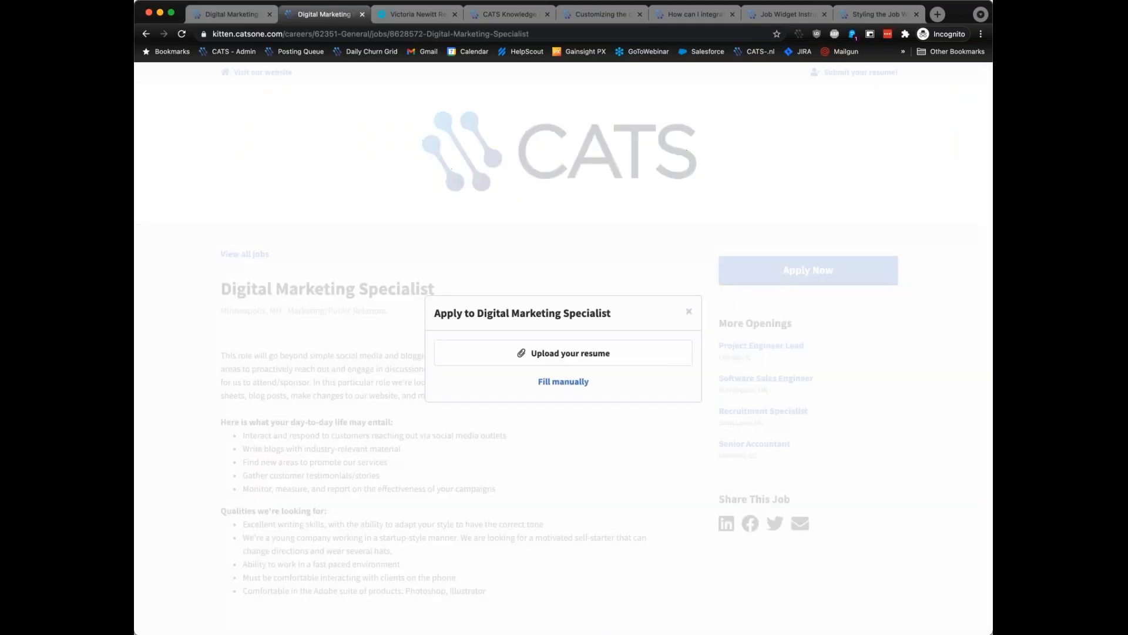
click(568, 382)
- Examine the questions and required fields on the Digital Marketing Specialist application form
scroll(573, 388, down, 5)
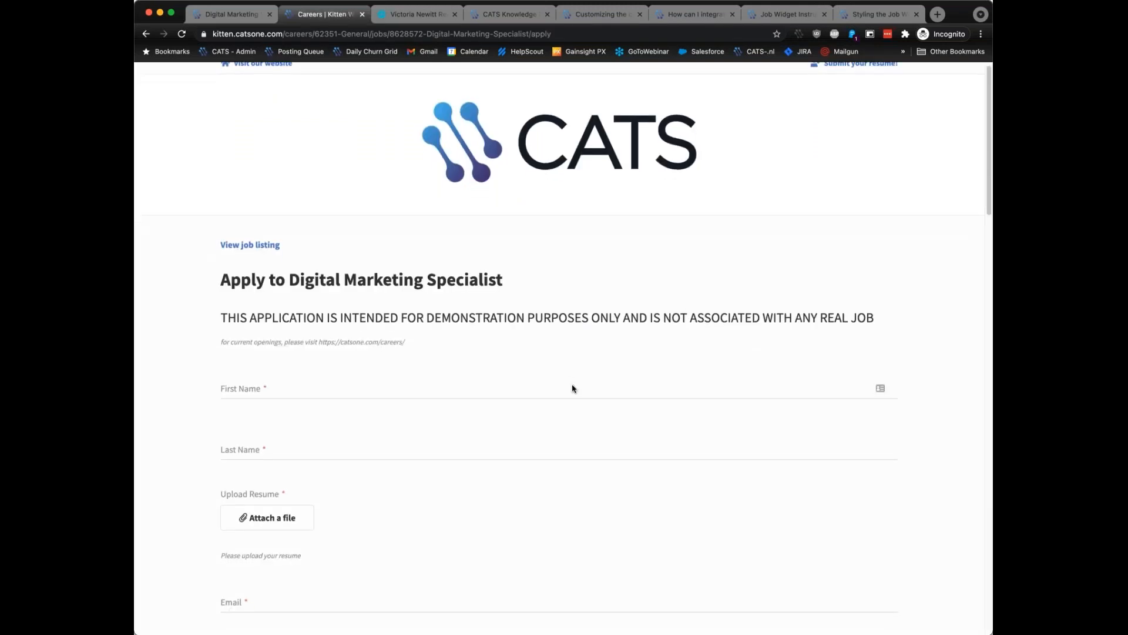
scroll(573, 389, down, 7)
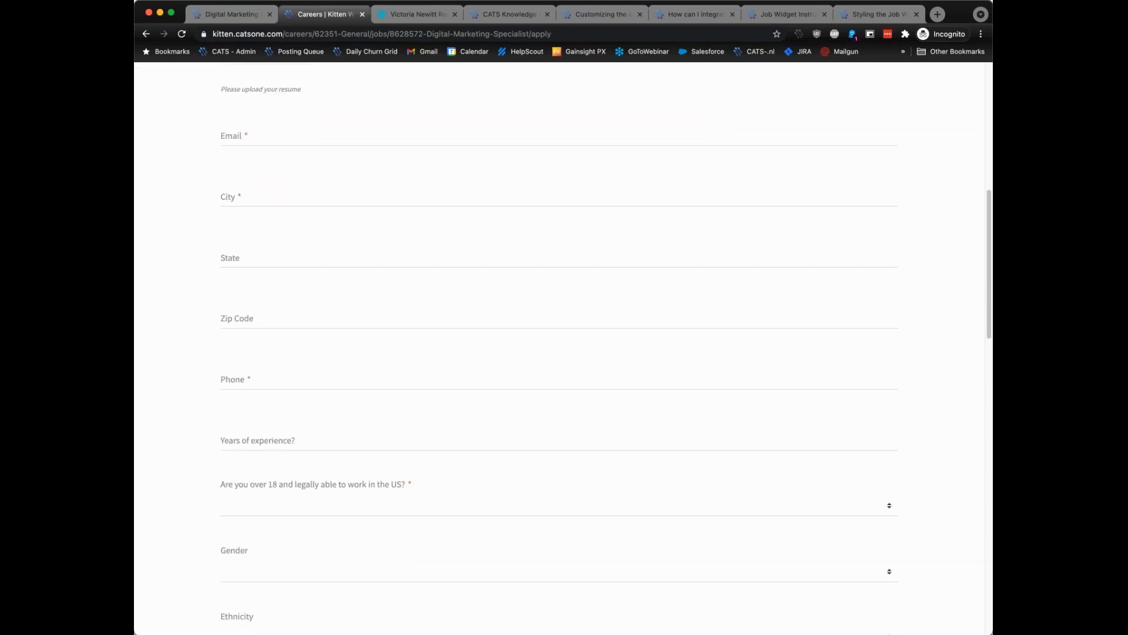
scroll(558, 347, up, 3)
scroll(559, 349, down, 1)
scroll(573, 384, up, 1)
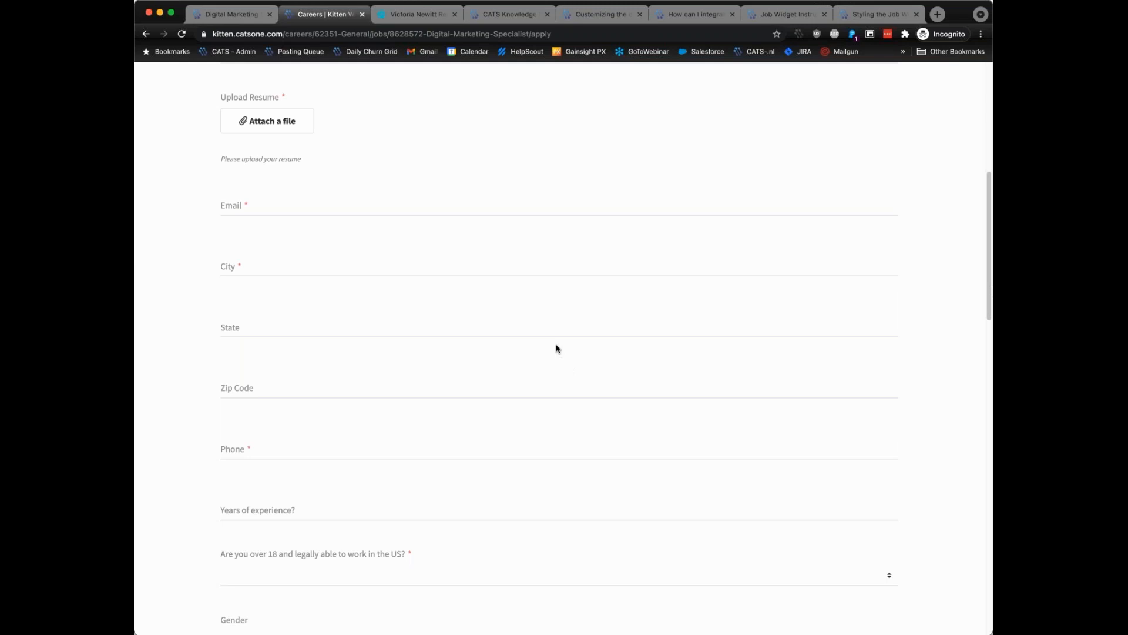
scroll(556, 347, down, 3)
scroll(556, 345, up, 10)
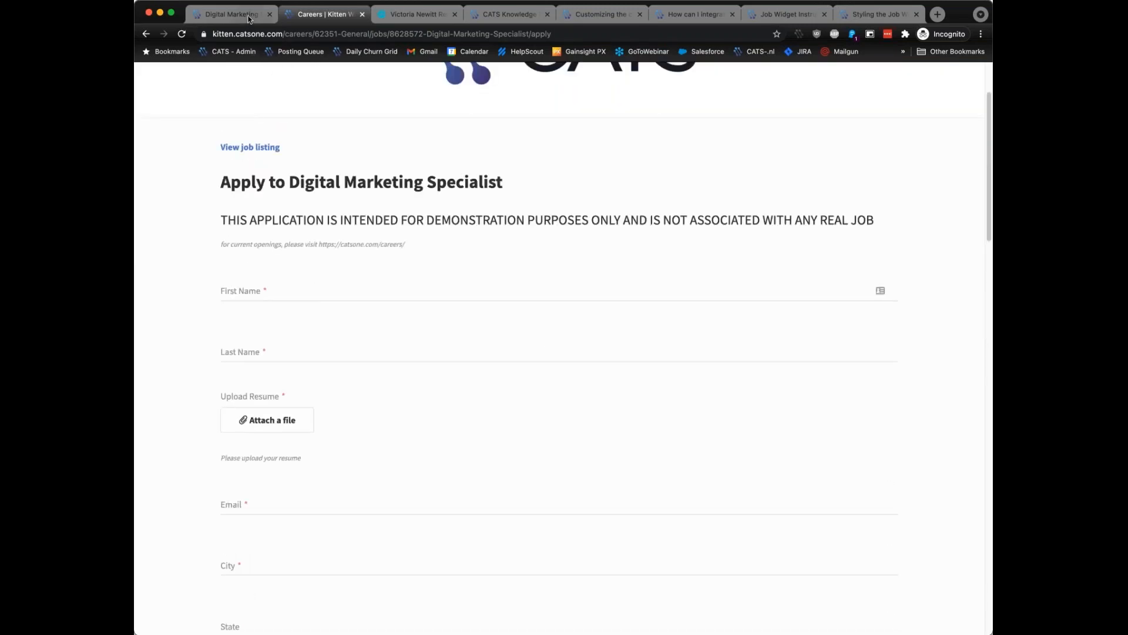
- Back in the CATS account, open the General Application from the applications list and try moving its Last Name question
click(250, 20)
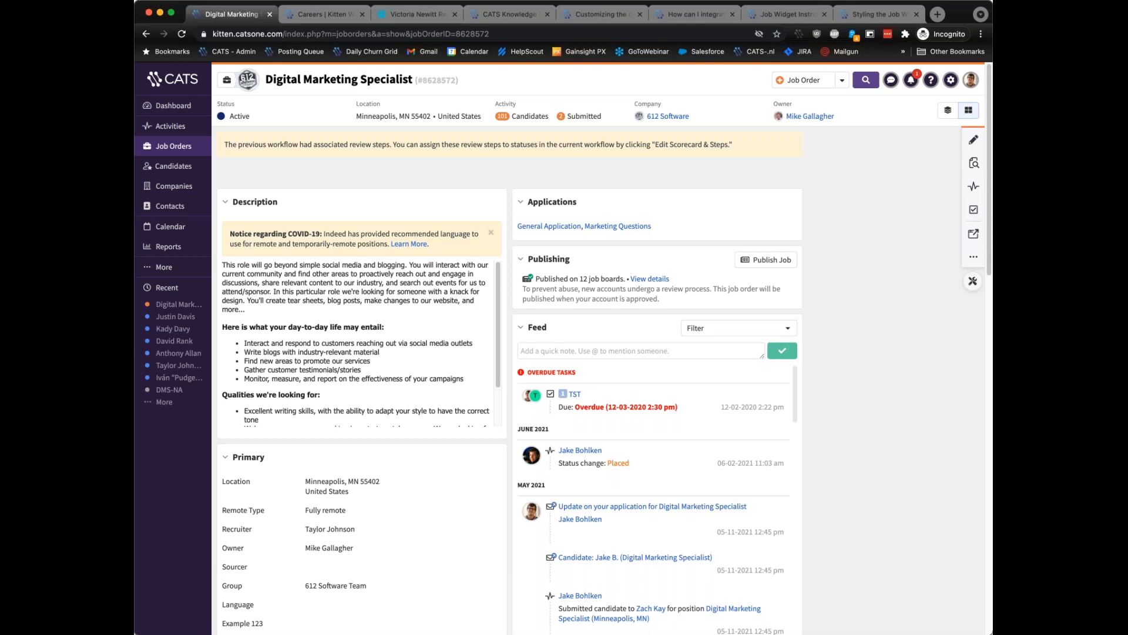
click(194, 269)
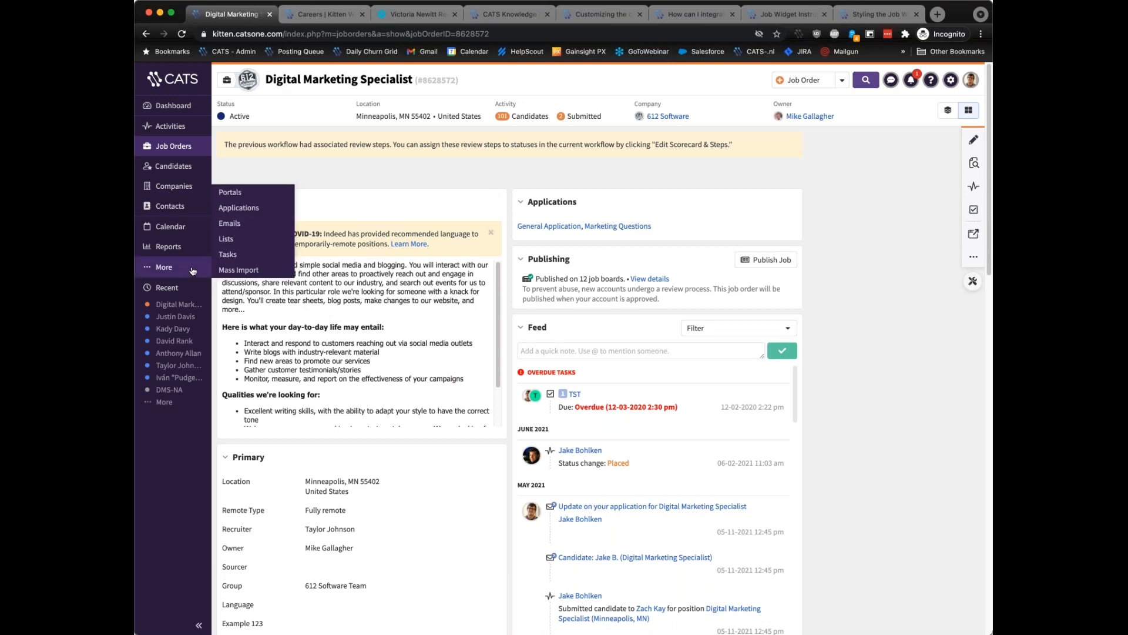
click(249, 210)
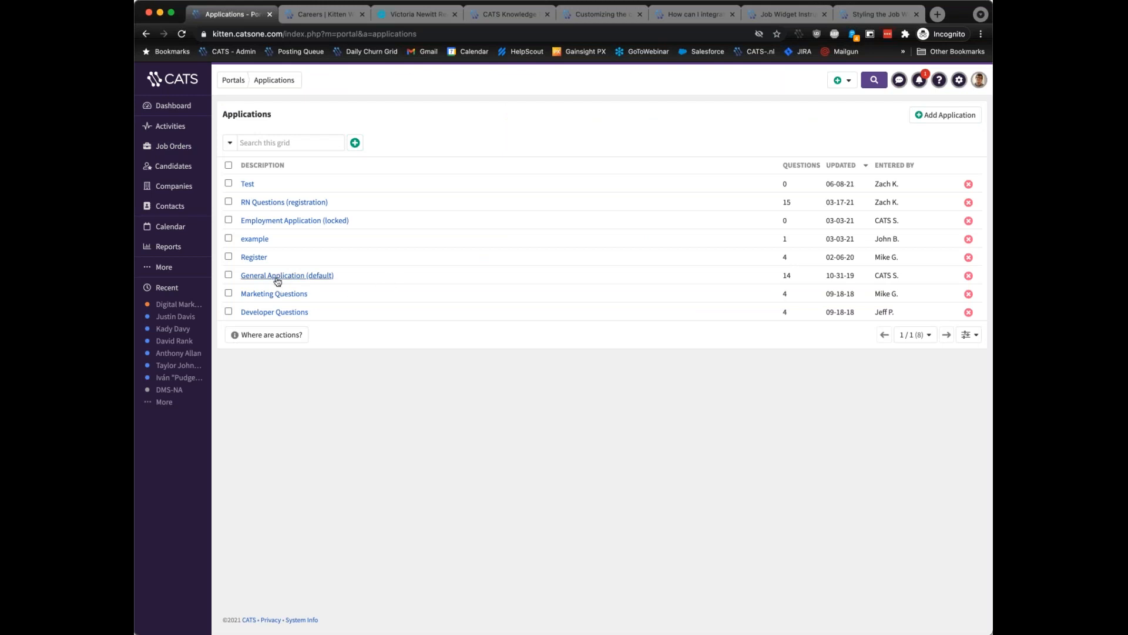
drag(352, 277, 239, 280)
click(424, 286)
click(297, 276)
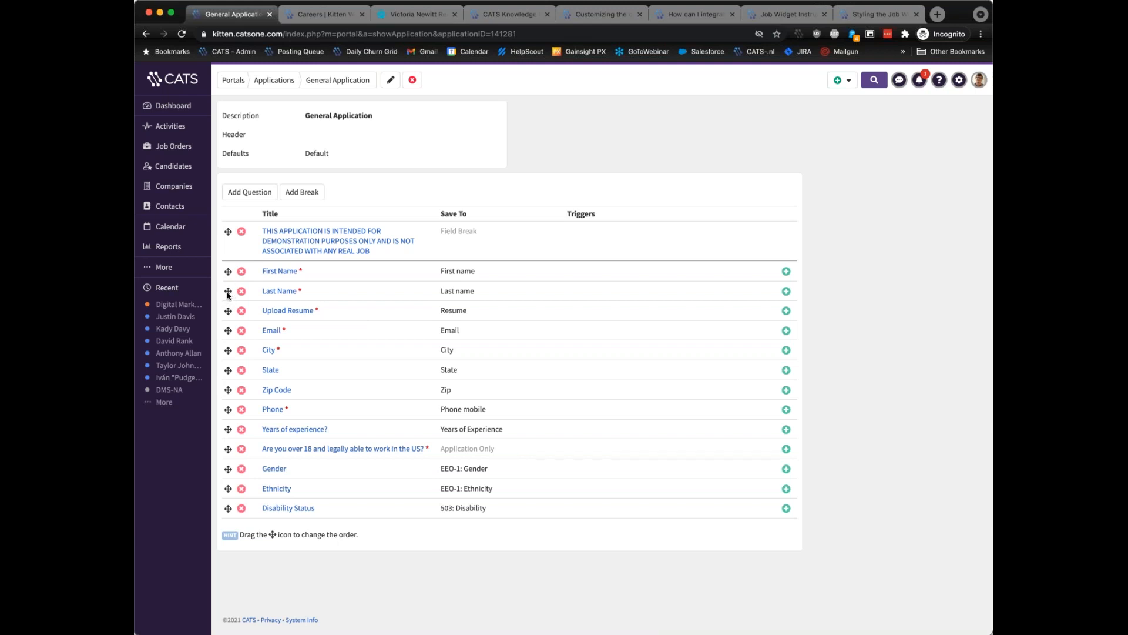
drag(228, 292, 217, 266)
- Return to the applications list and delete the Employment Application (locked) entry
click(280, 86)
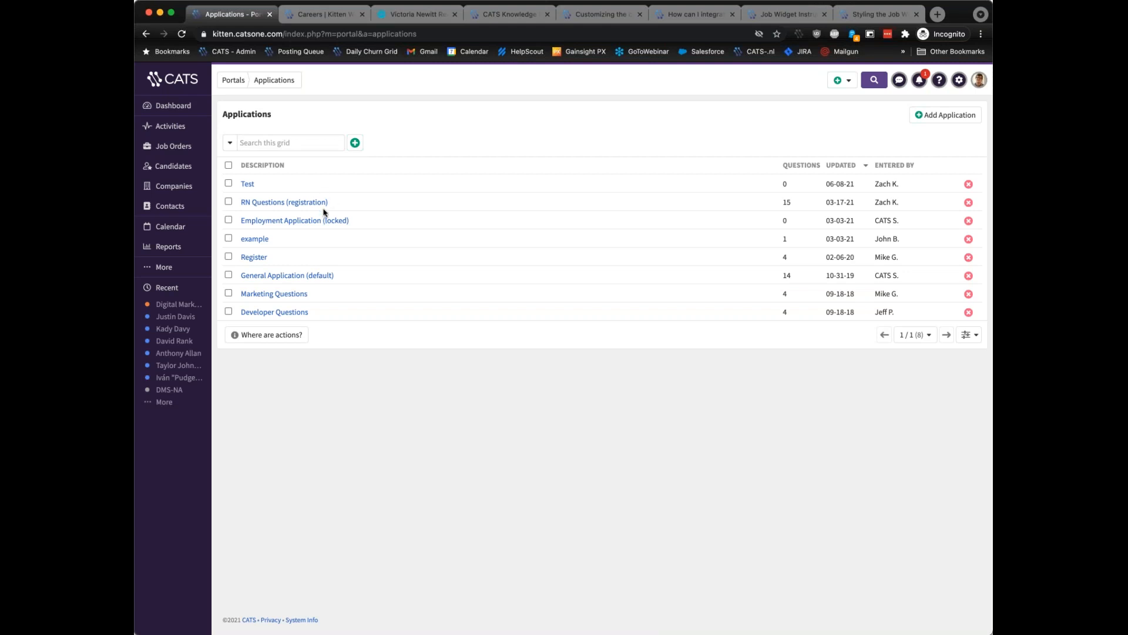
click(967, 221)
click(844, 277)
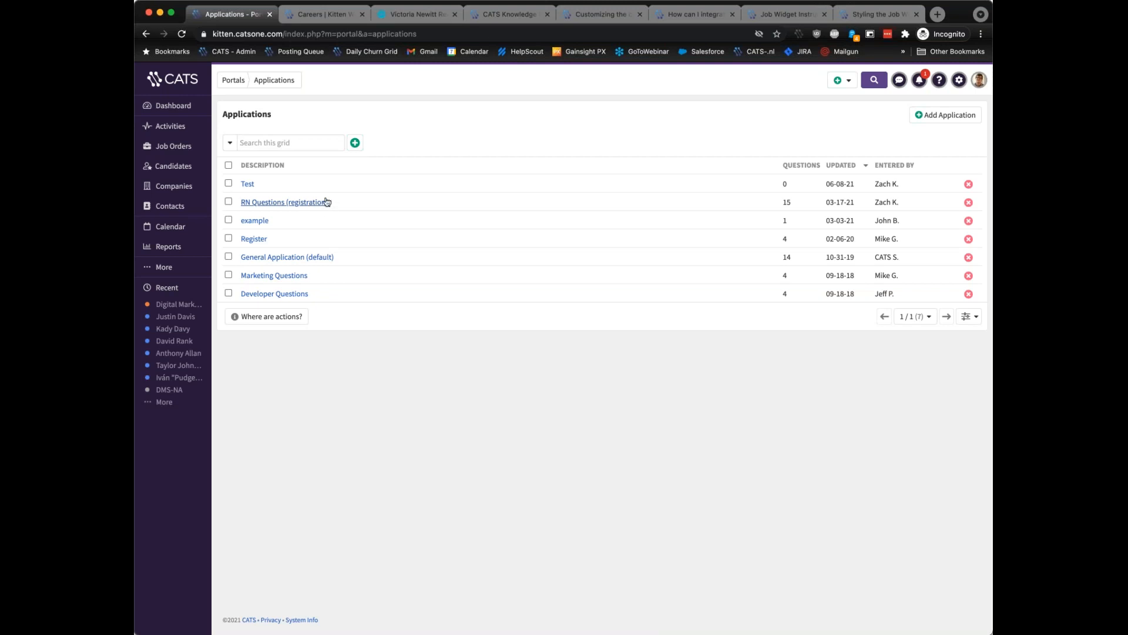
- Open the General Application and examine its Default and Registration options, leaving the defaults unsaved
click(311, 262)
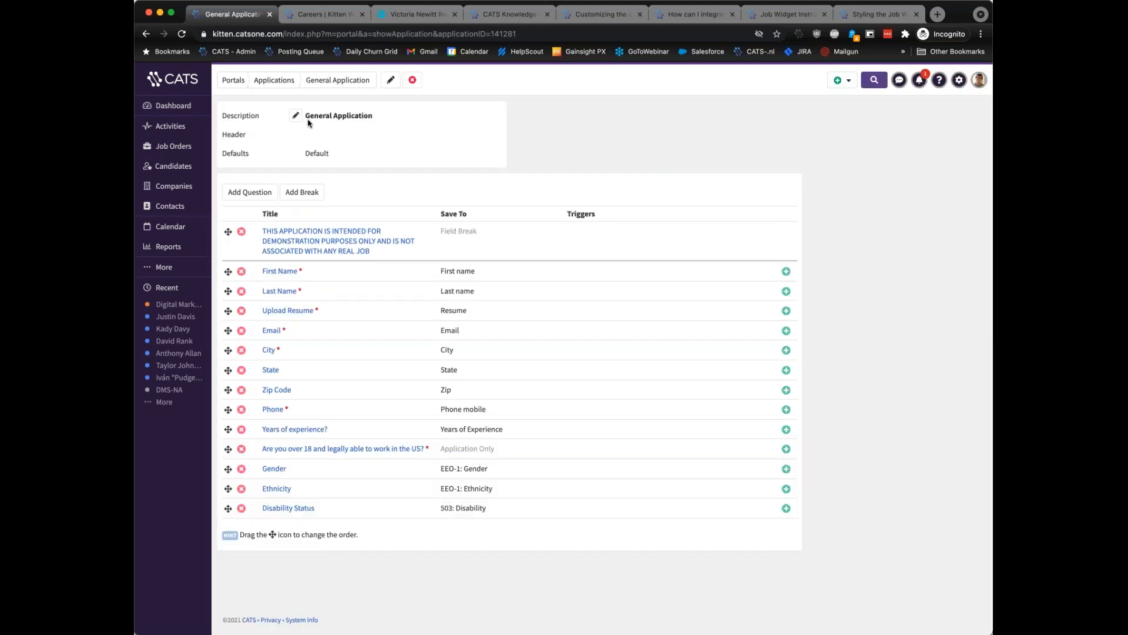
double_click(237, 155)
click(295, 154)
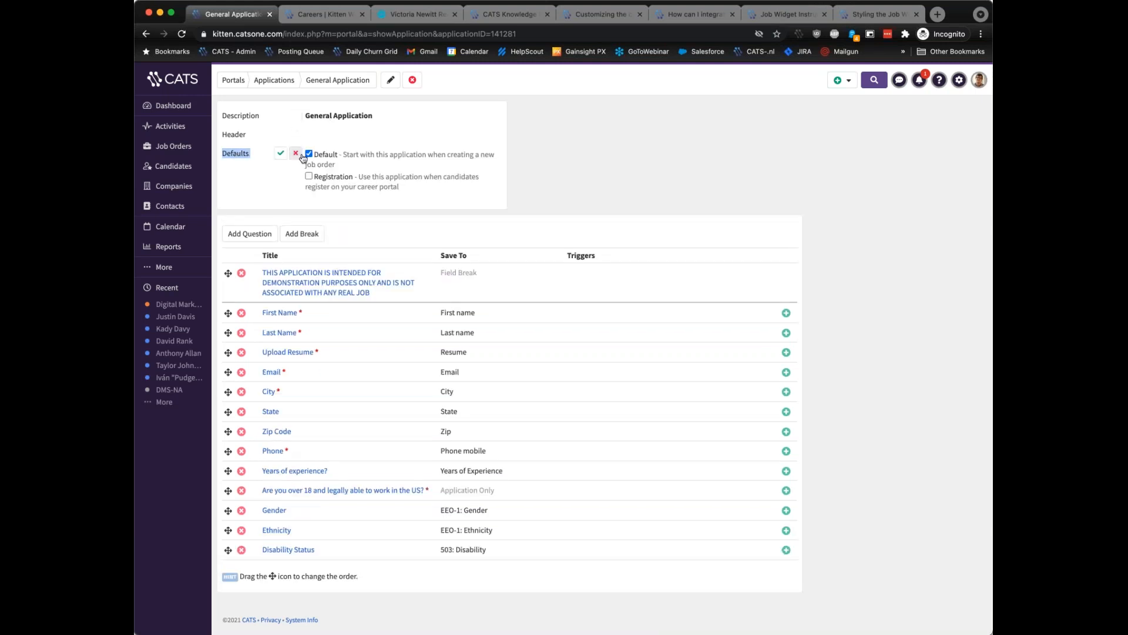
mouse_move(348, 167)
mouse_down()
mouse_move(325, 165)
mouse_move(340, 154)
mouse_up()
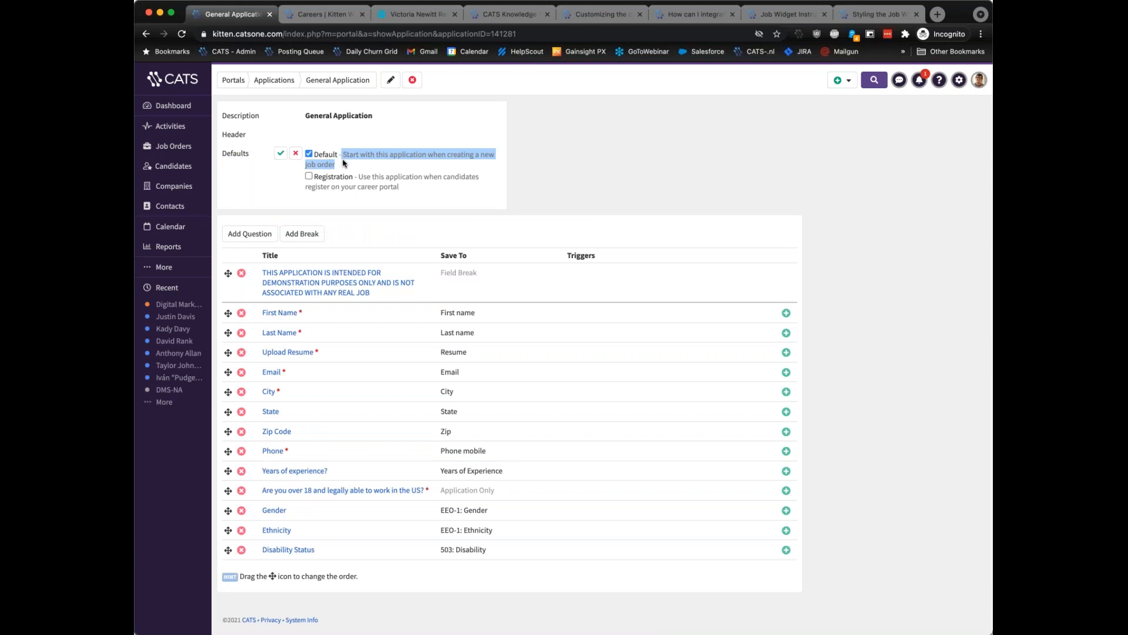
click(311, 154)
click(310, 154)
drag(400, 188, 359, 177)
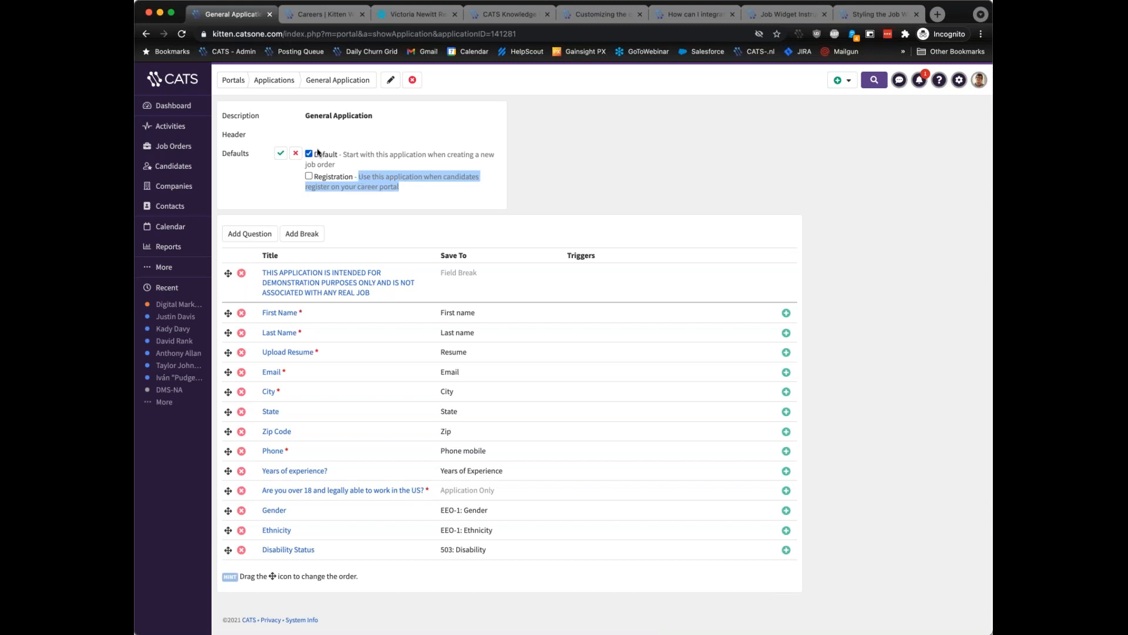
click(295, 154)
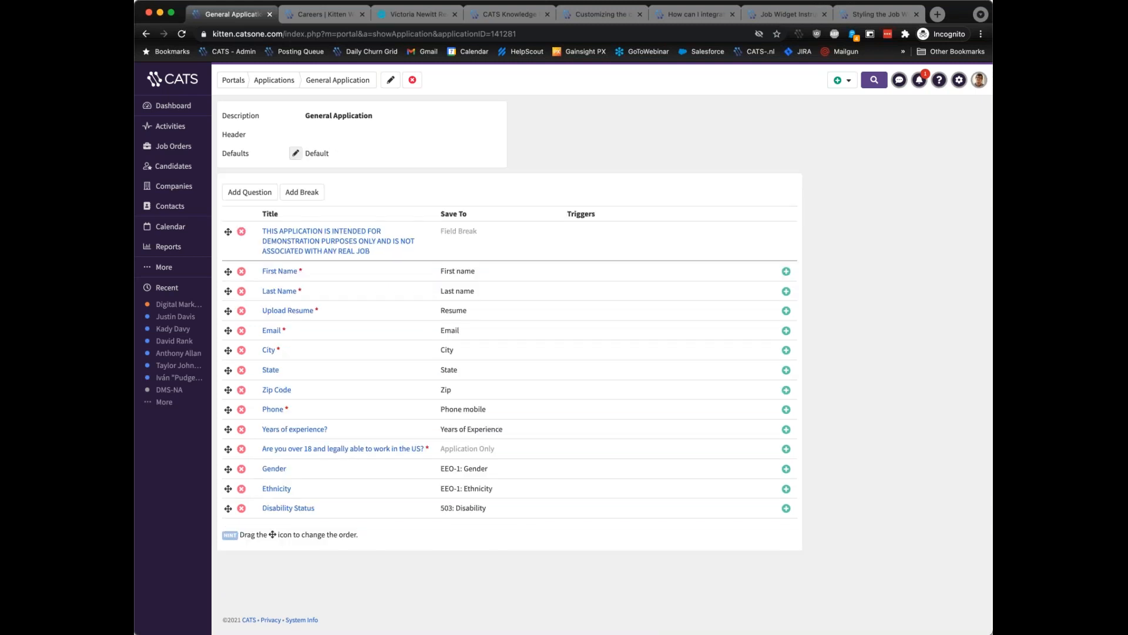
- On the careers portal, go back to all jobs, open the resume submission form and look through its registration questions
click(318, 15)
click(260, 148)
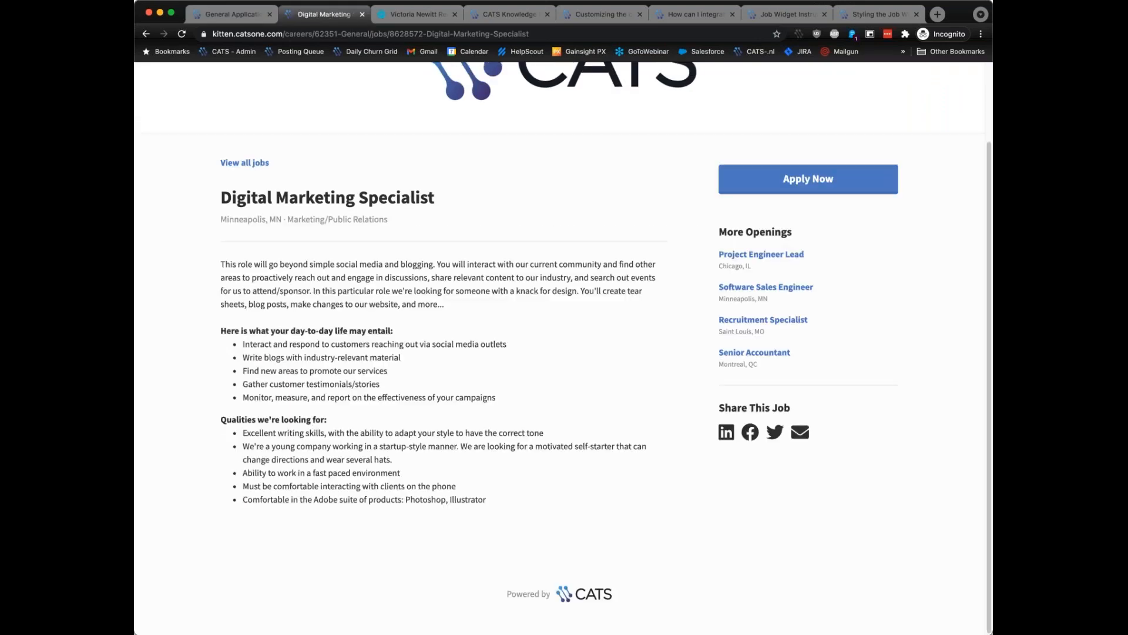
click(248, 164)
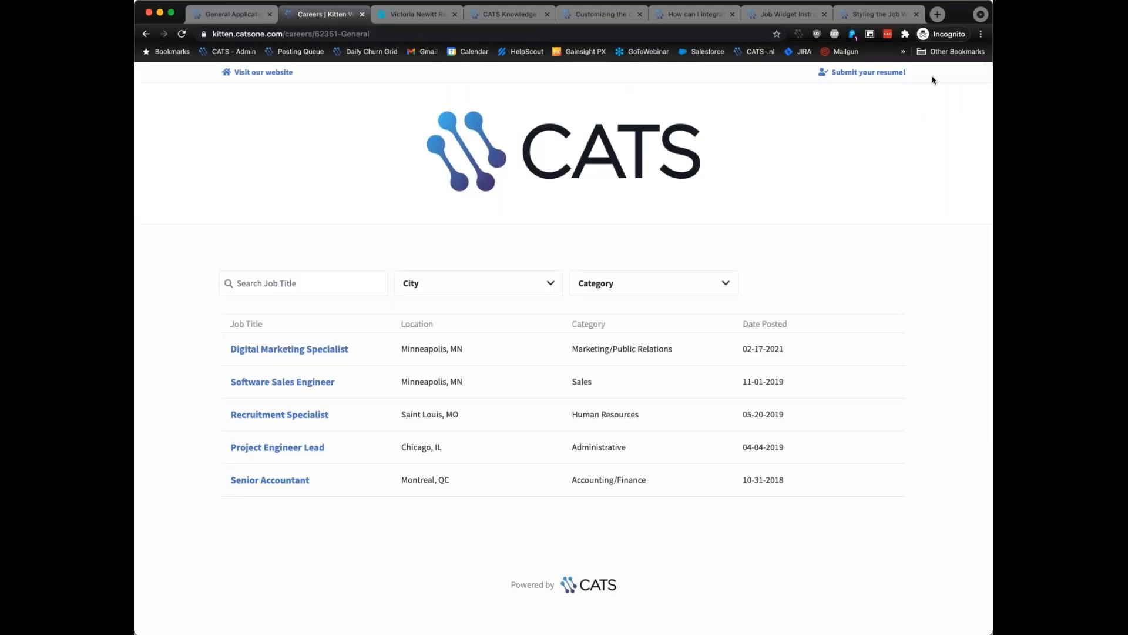
drag(909, 73, 824, 73)
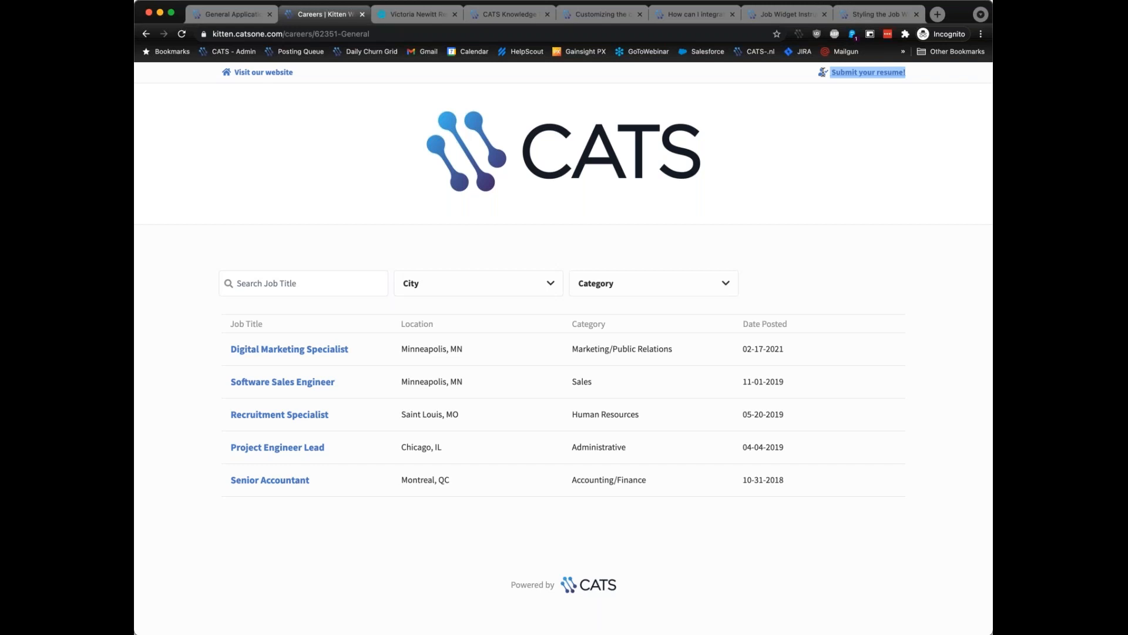
click(862, 73)
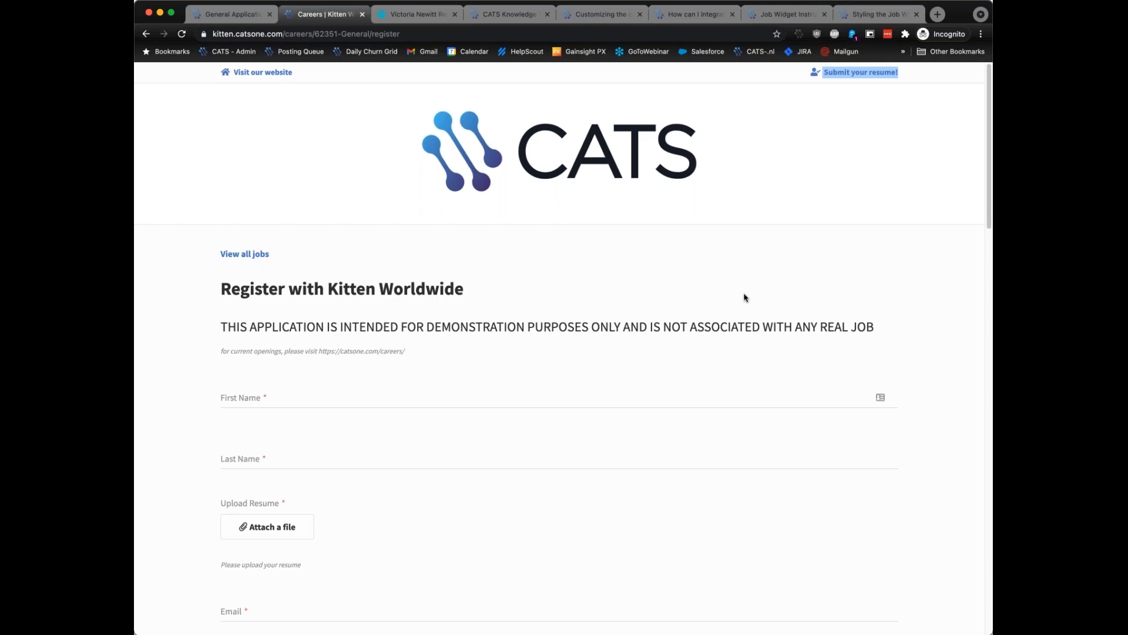
click(850, 101)
click(146, 35)
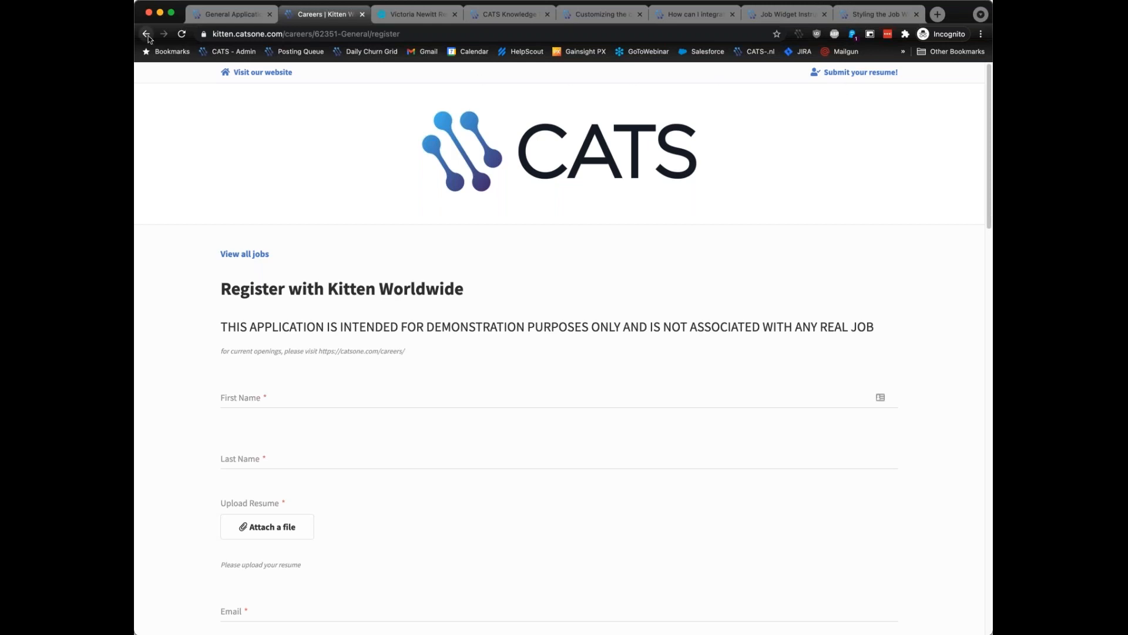
click(849, 73)
scroll(317, 295, down, 6)
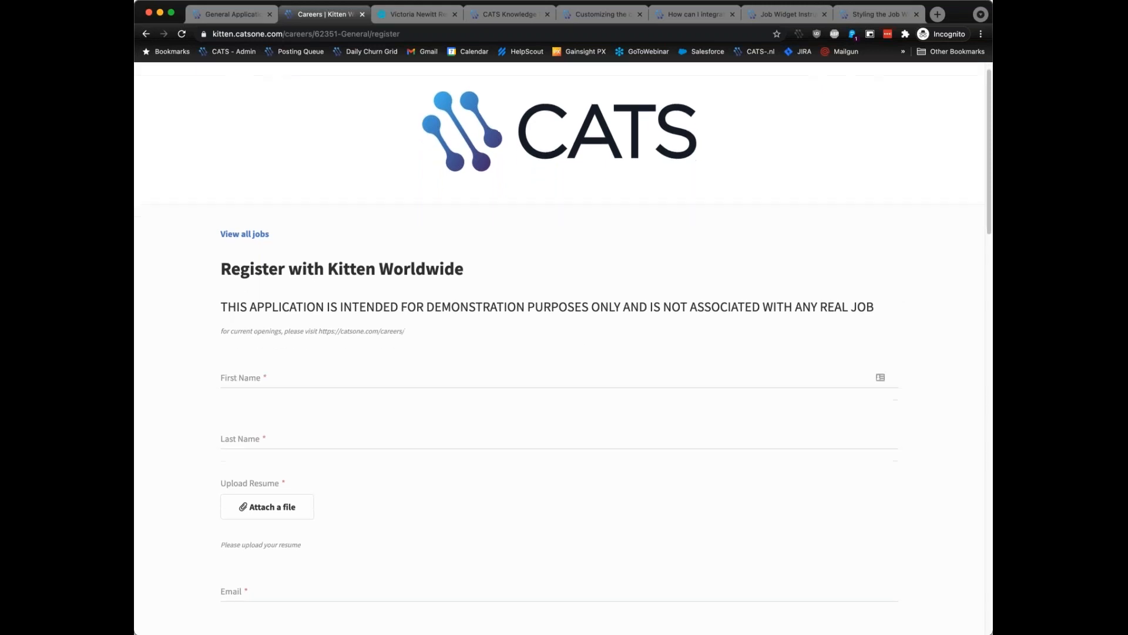
- Switch back to the CATS account and return from the General Application to the applications list
click(257, 21)
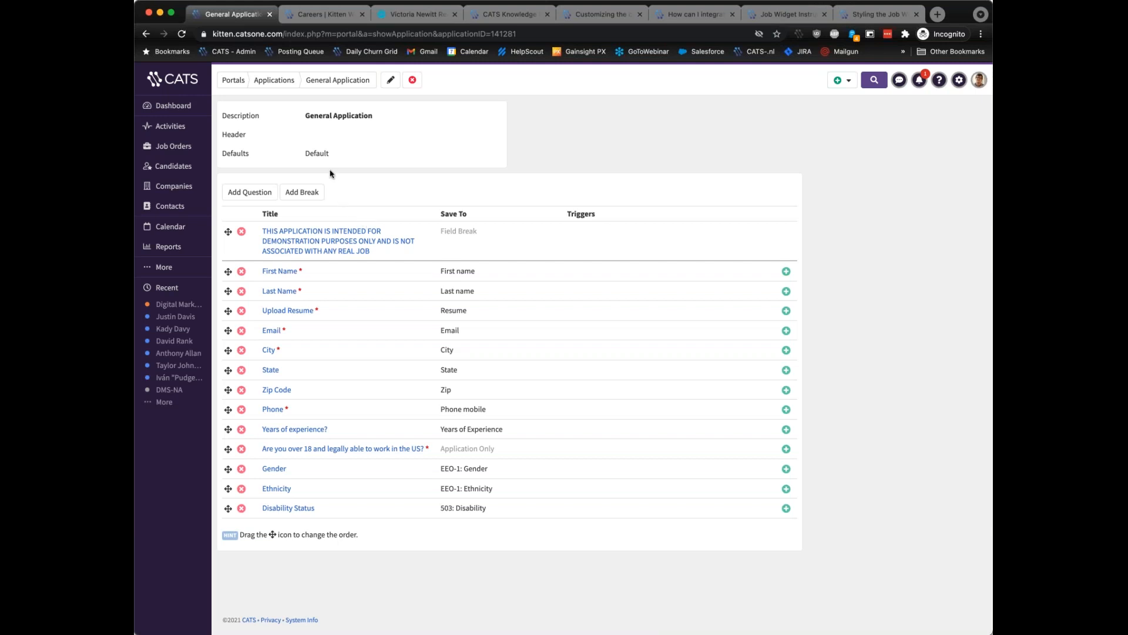
click(277, 82)
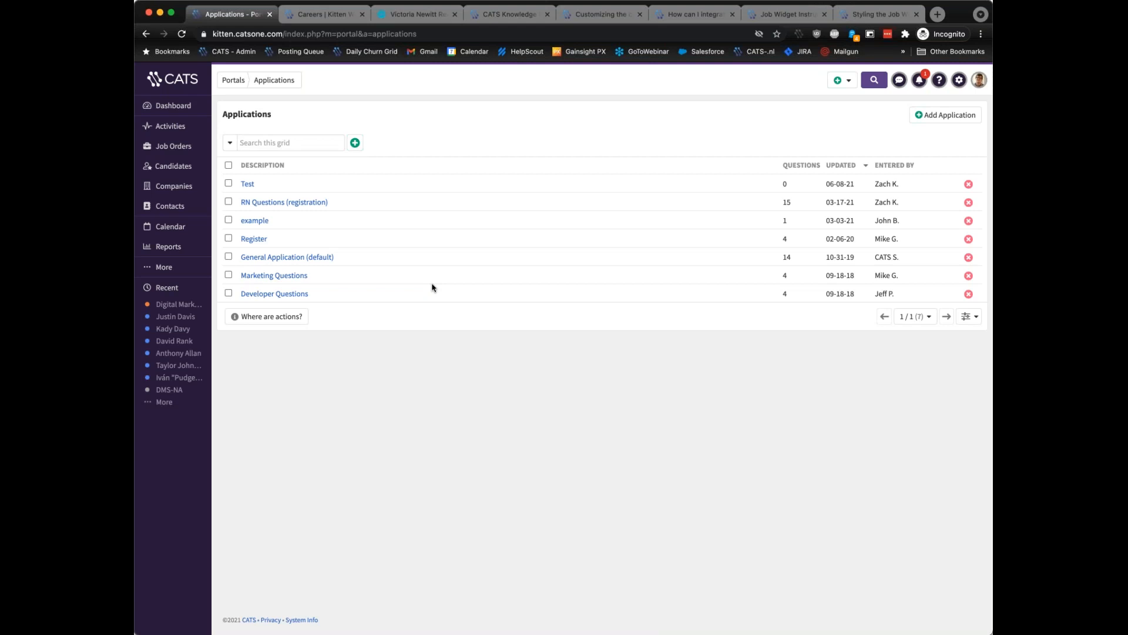
- Add a new application with the description TEST, leaving the header empty
click(945, 118)
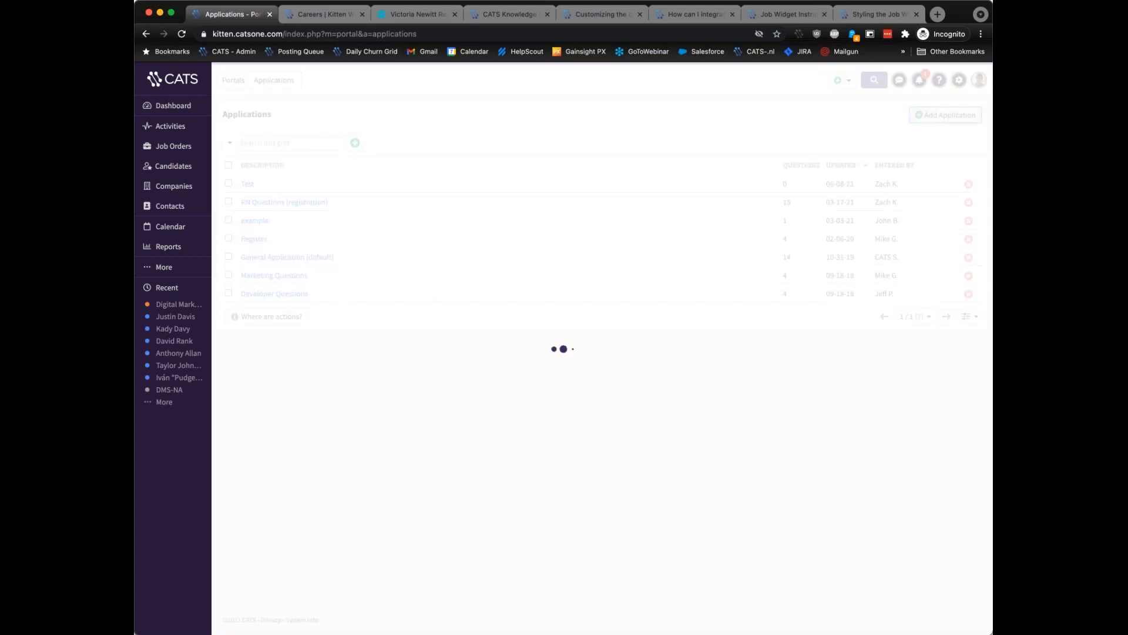
text(TEST)
click(512, 414)
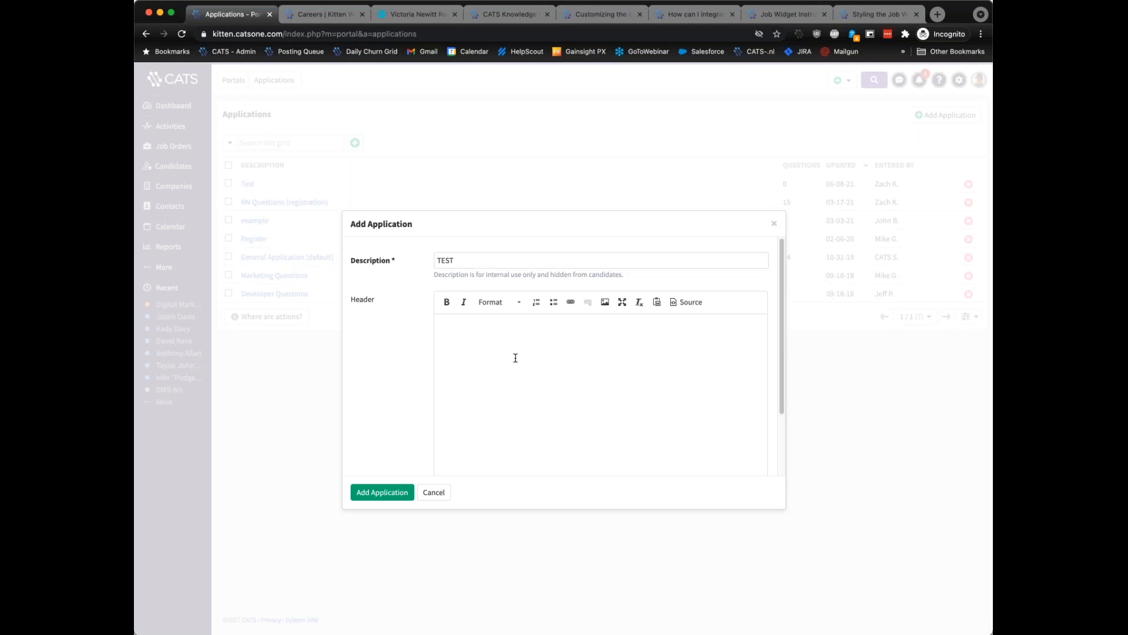
click(379, 493)
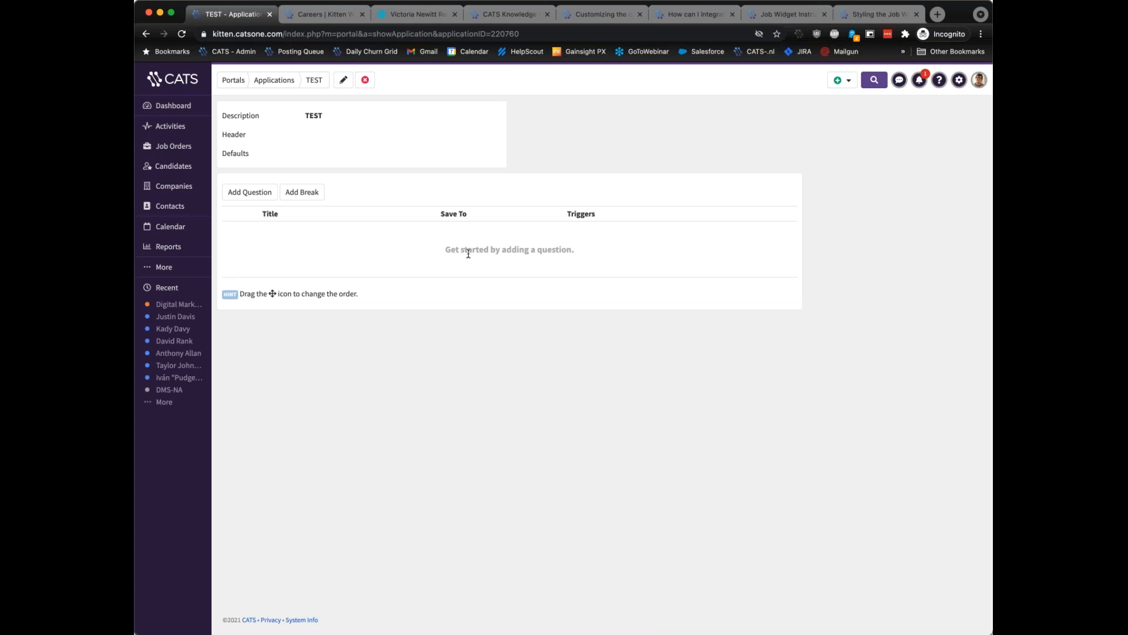
- Start a custom question in the TEST application with the field title "fgdfg" and no comment
click(251, 196)
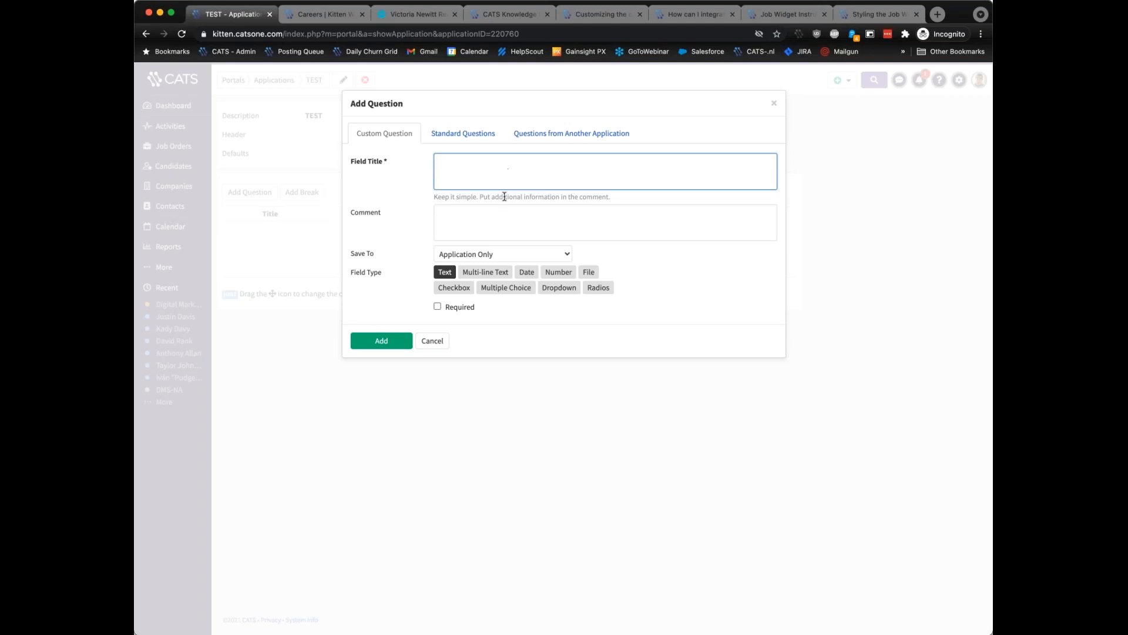
click(483, 220)
click(468, 167)
drag(434, 197, 619, 201)
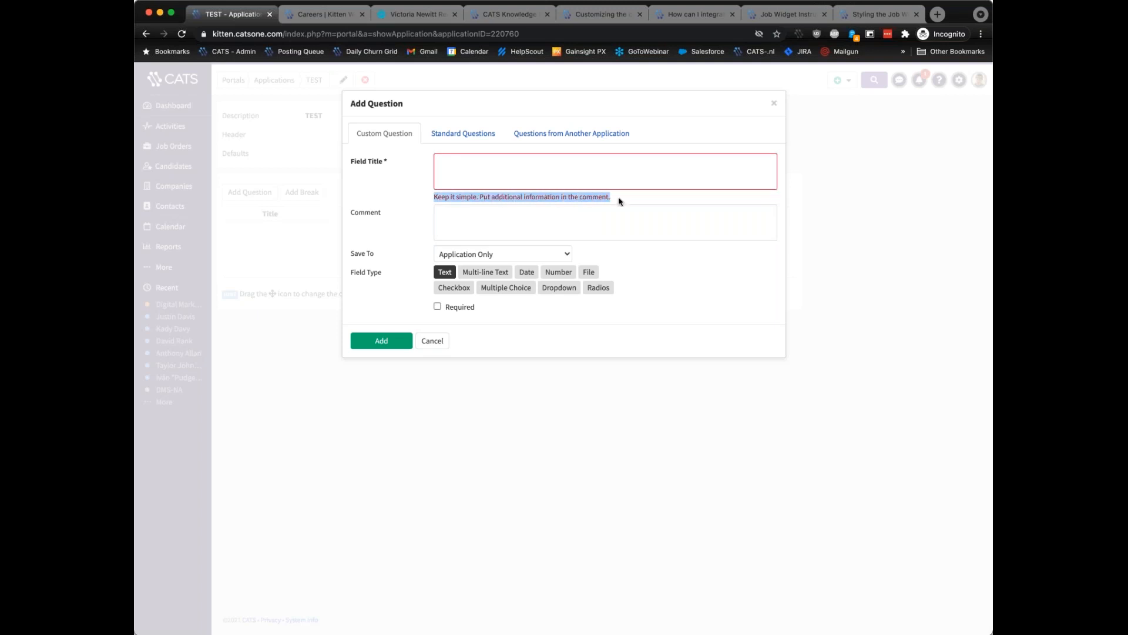
click(555, 167)
text(fgdfg)
click(487, 236)
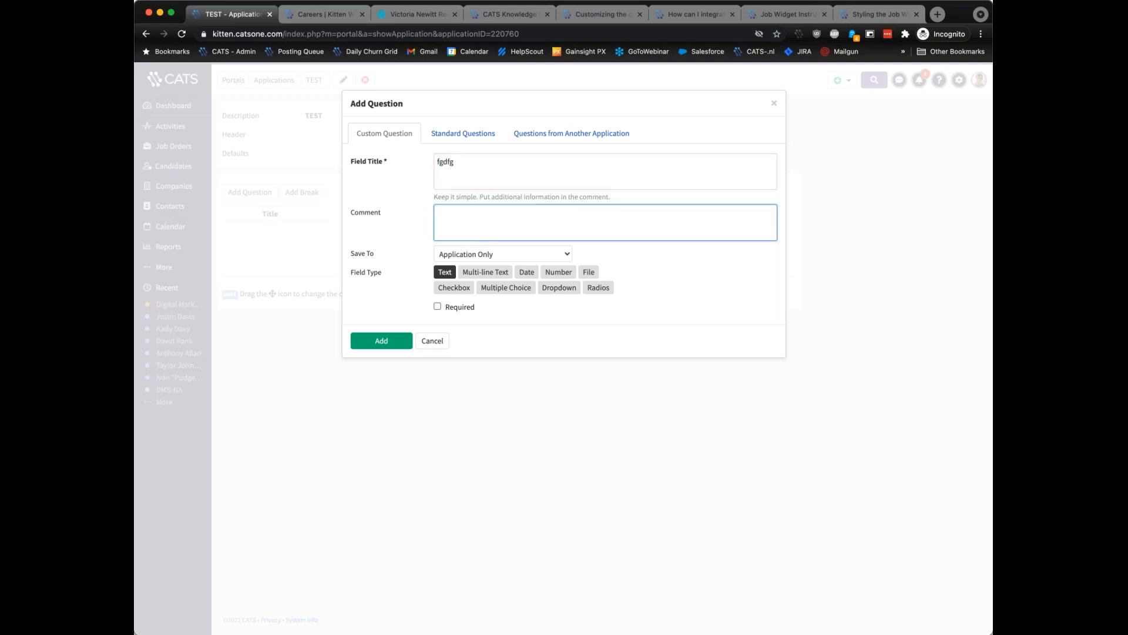
triple_click(484, 196)
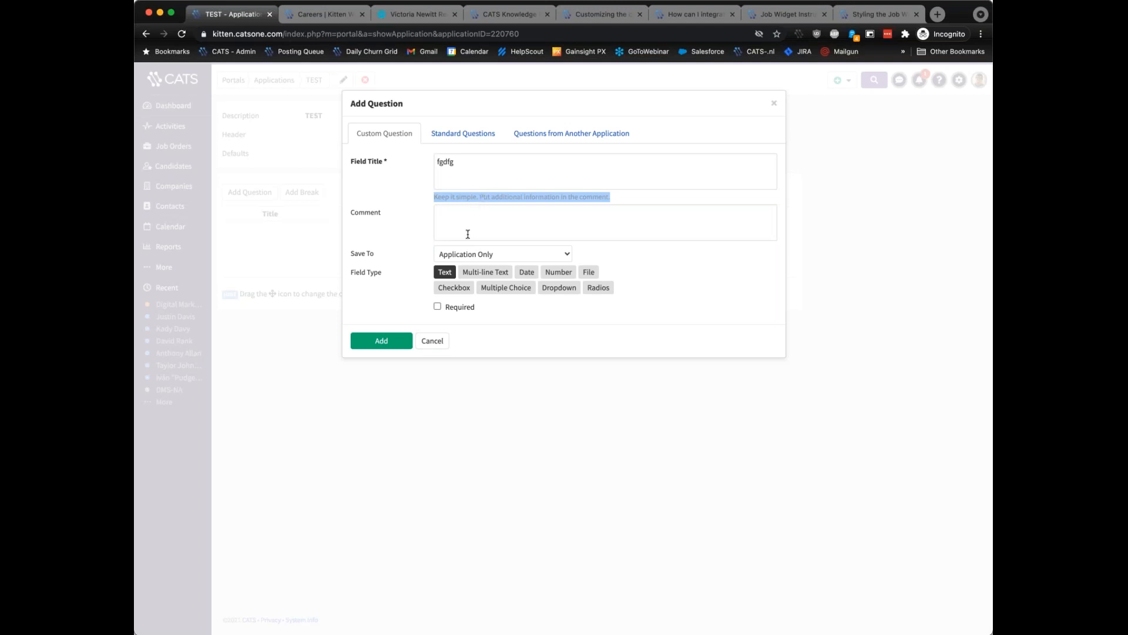
- Try Licensed In as the question's save destination, clear the field title and switch the destination to the Standard Fields heading
click(504, 254)
click(510, 484)
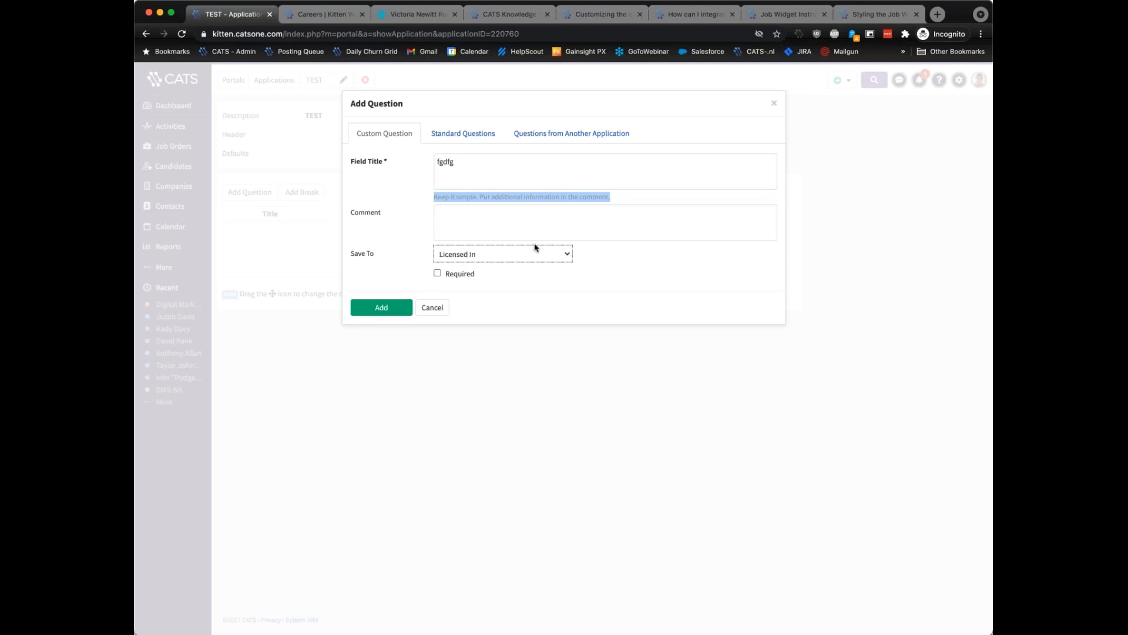
click(511, 221)
double_click(502, 183)
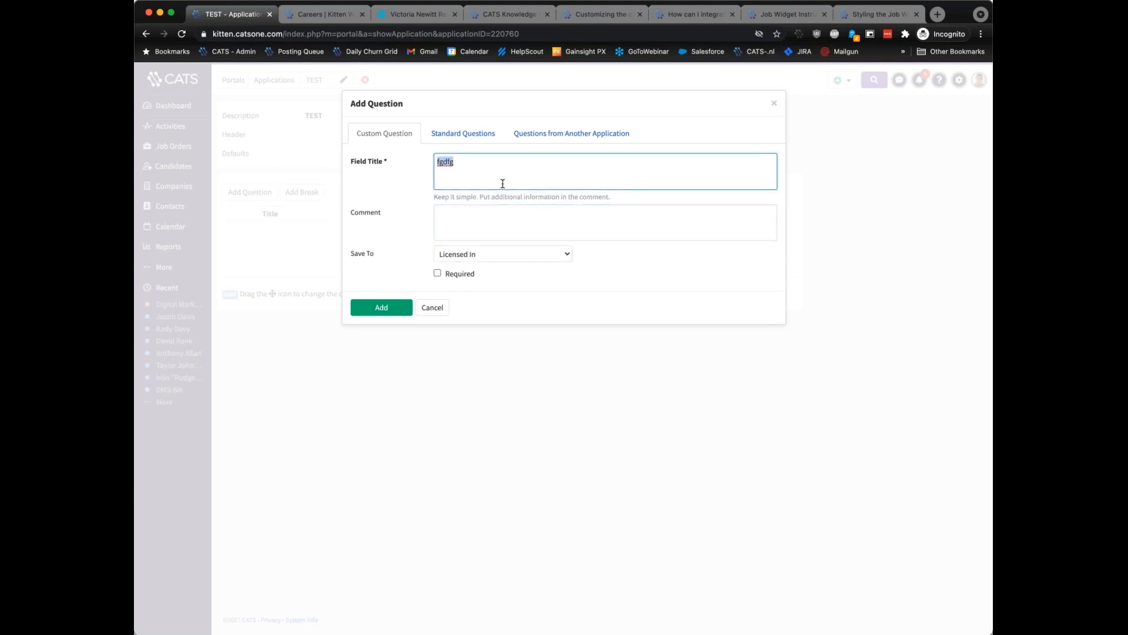
key(BackSpace)
click(534, 254)
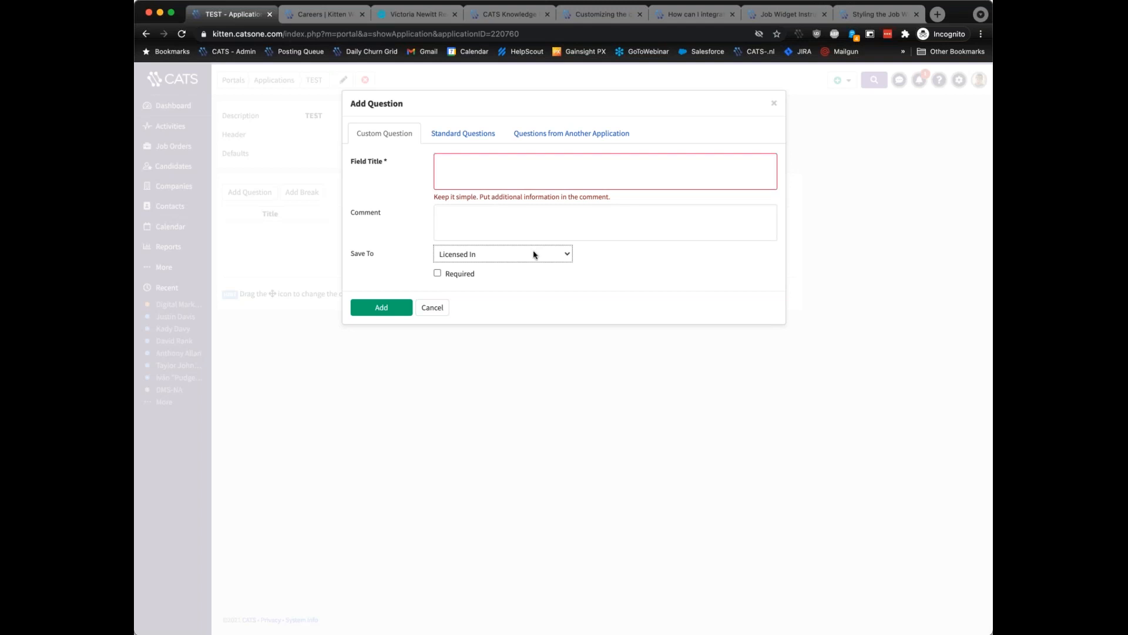
click(525, 14)
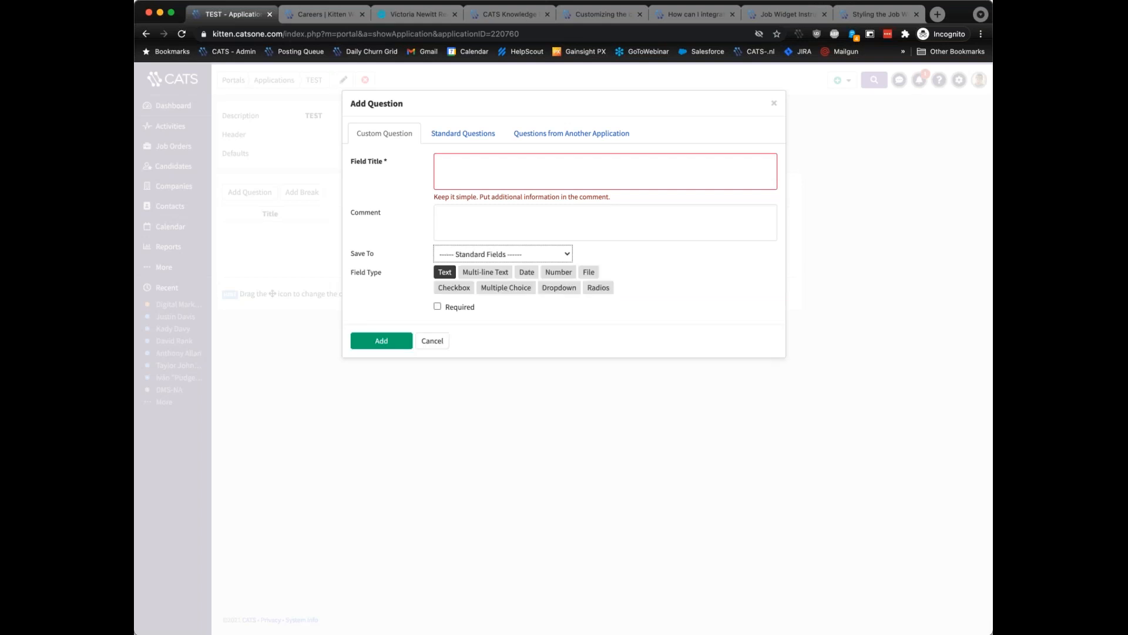
- Try the Multi-line Text, Multiple Choice and Dropdown field types for the custom question
drag(387, 278, 354, 277)
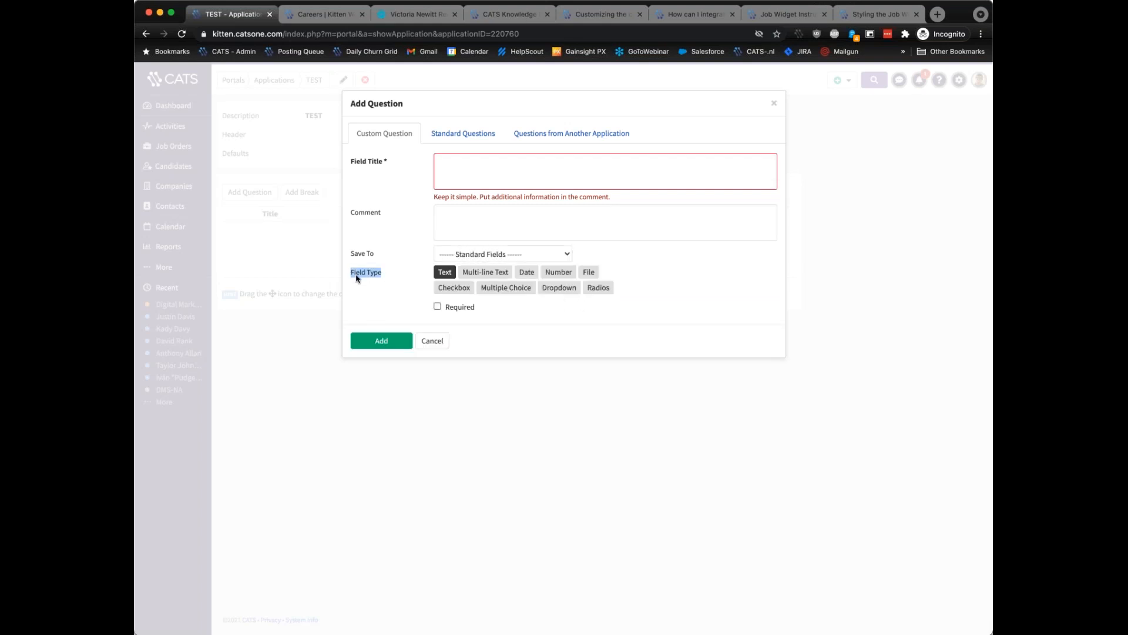
click(450, 278)
click(488, 280)
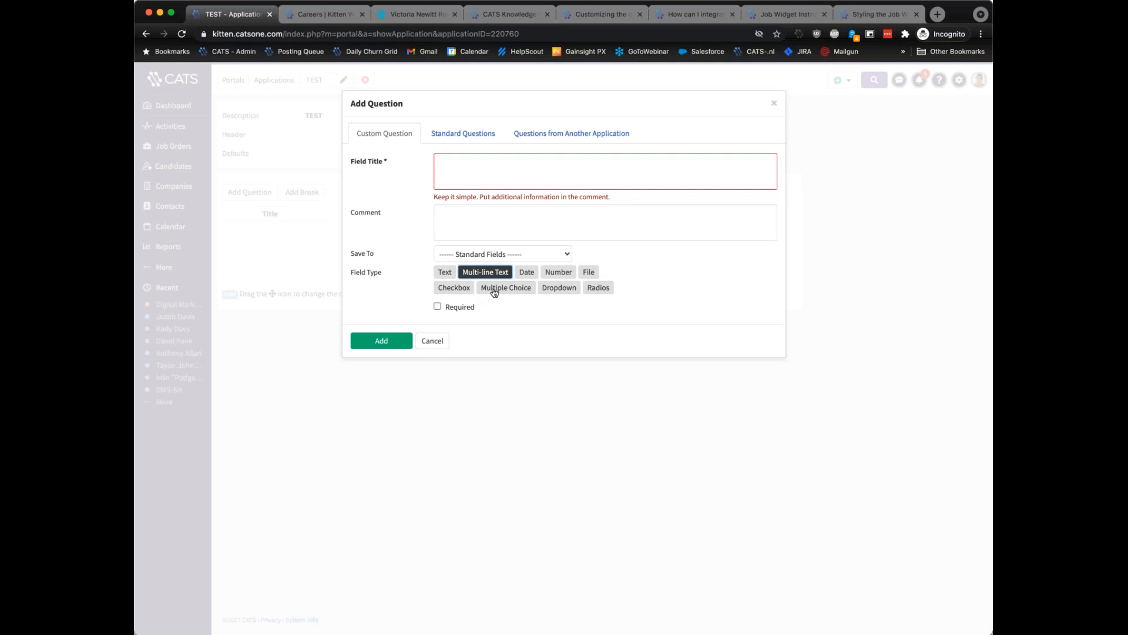
click(495, 292)
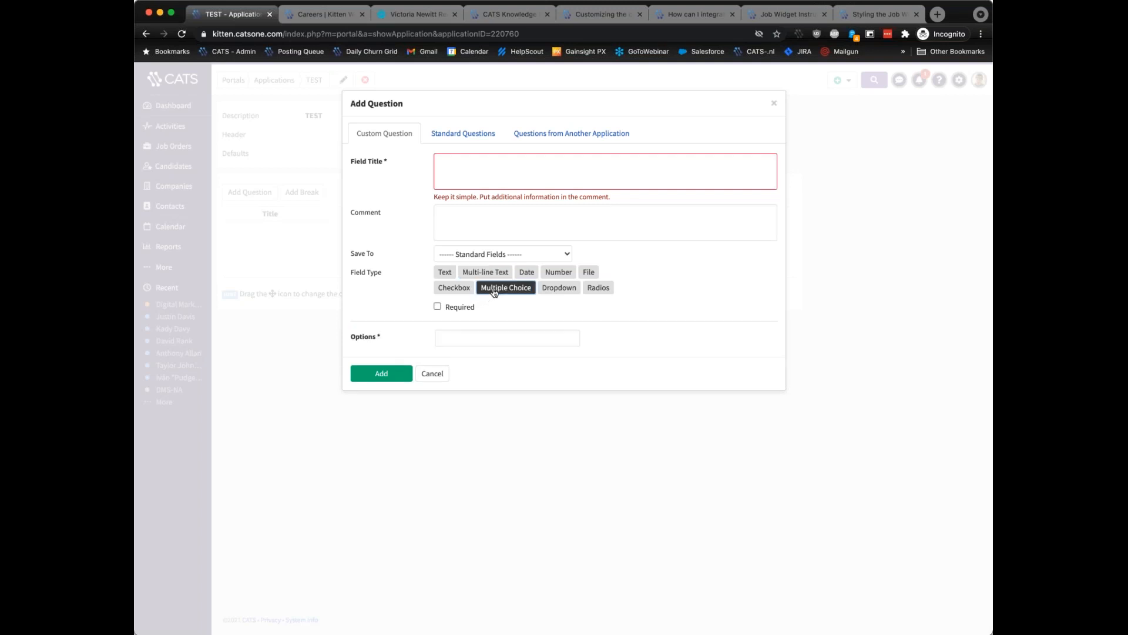
click(551, 292)
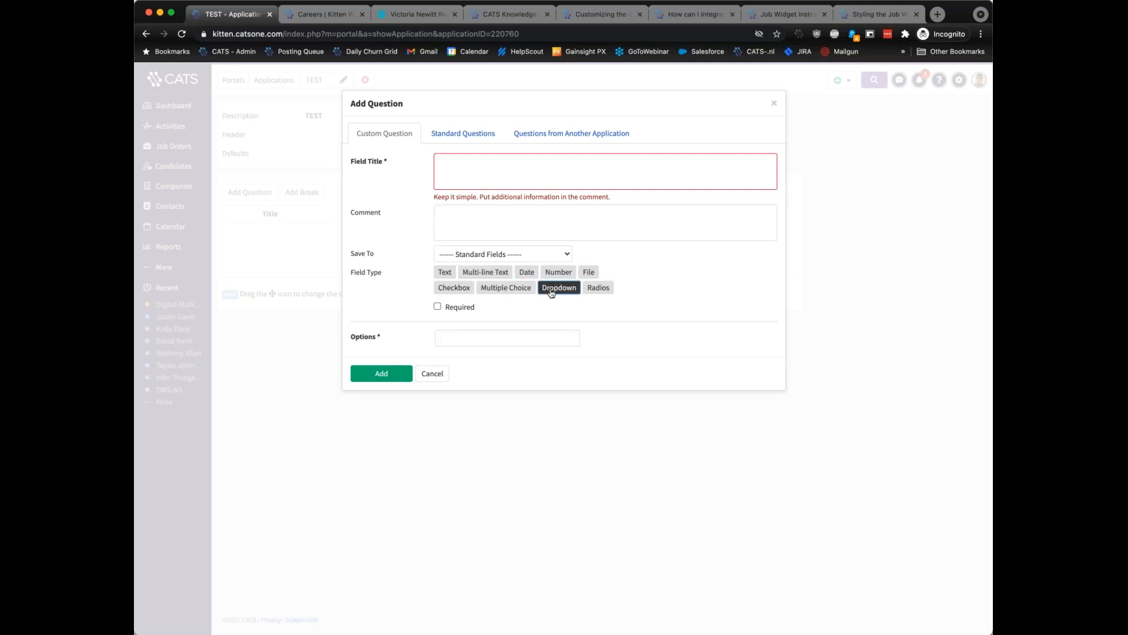
- Fill in the dropdown options a, b and c, mark the question as required, and cancel adding it
click(530, 337)
text(a)
click(515, 357)
text(b)
click(511, 375)
text(c)
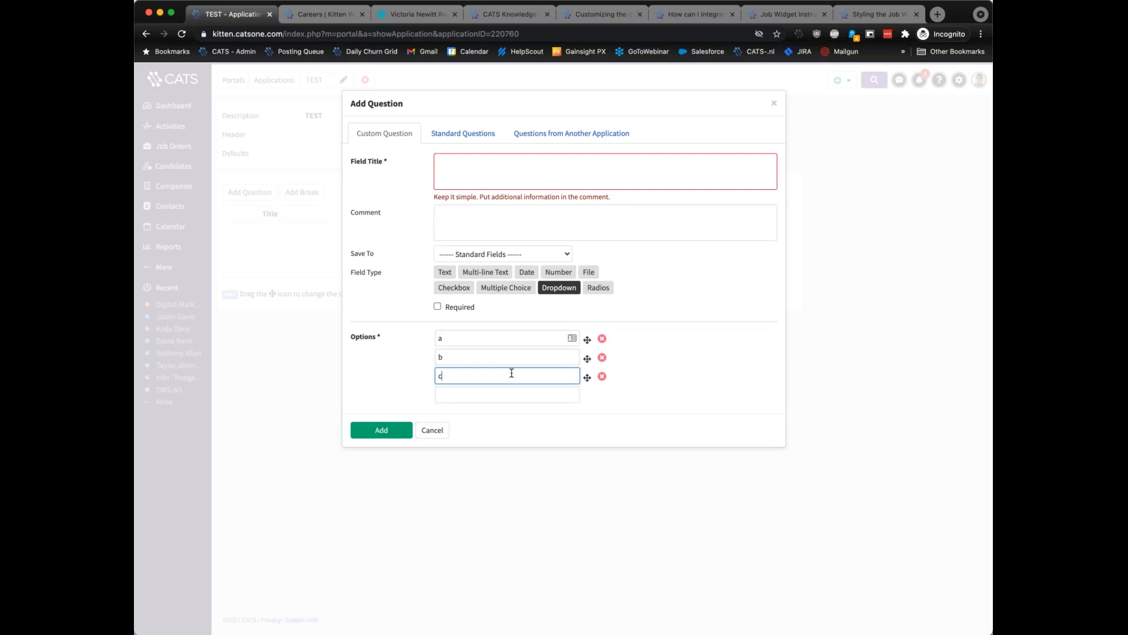
click(506, 396)
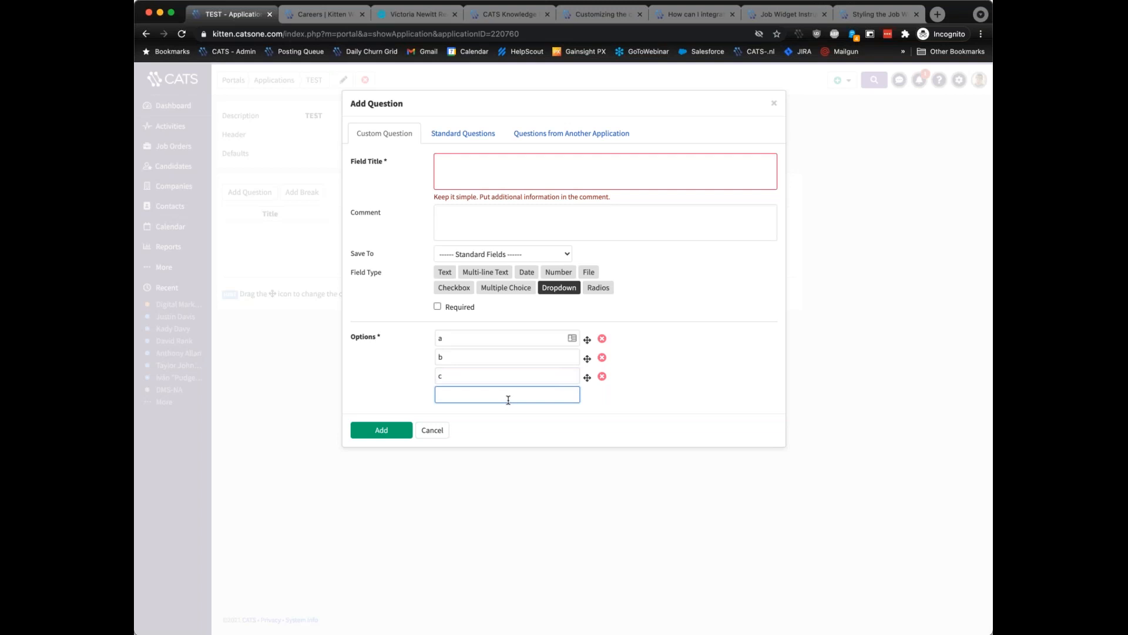
click(438, 306)
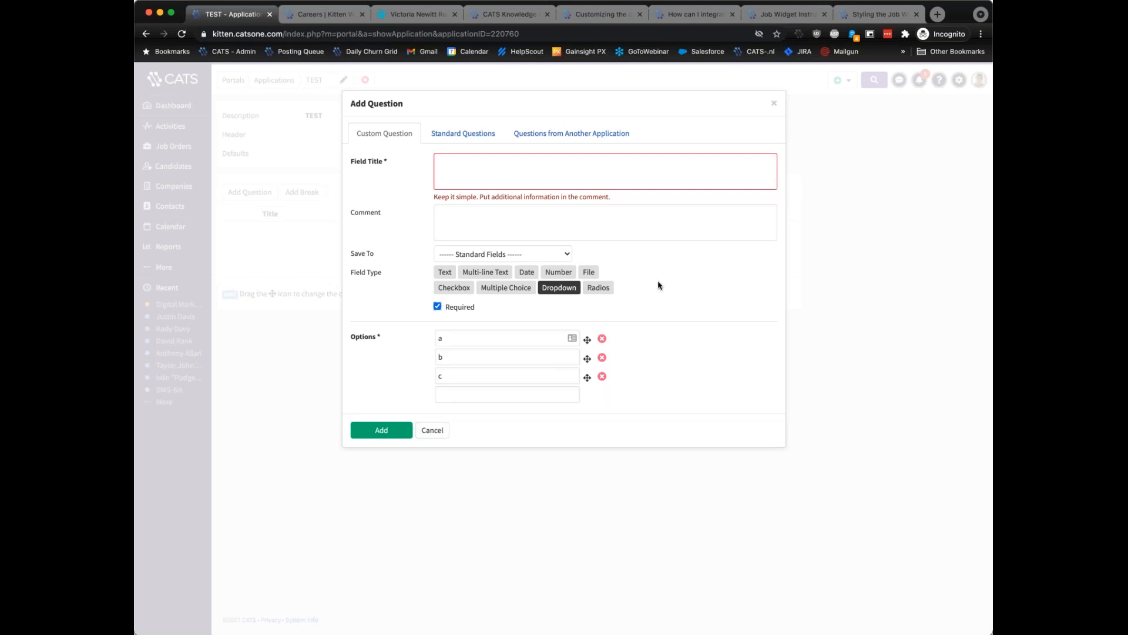
drag(643, 290, 404, 276)
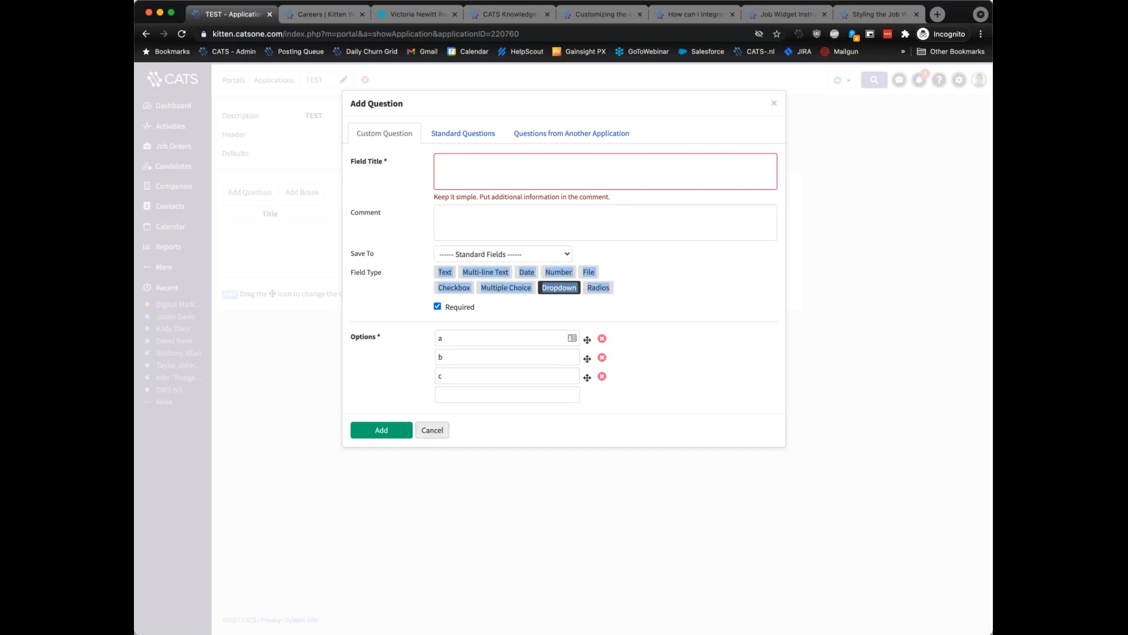
click(432, 431)
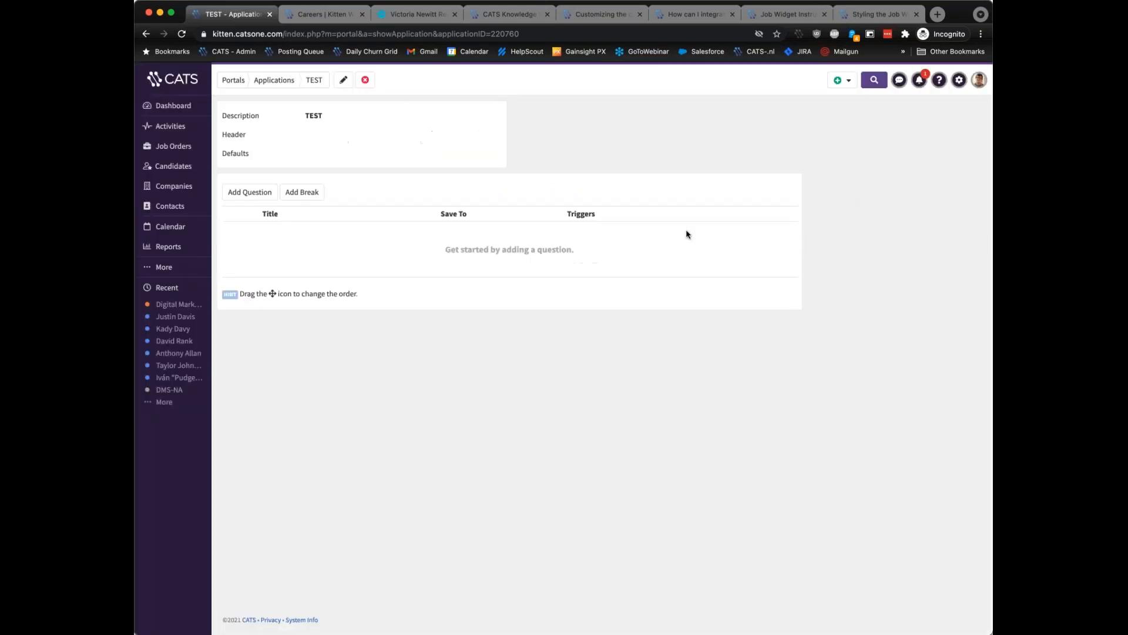
- Open the CATS Knowledge Base at help.catsone.com in a new browser tab
click(937, 14)
text(help.catsone.com)
key(Return)
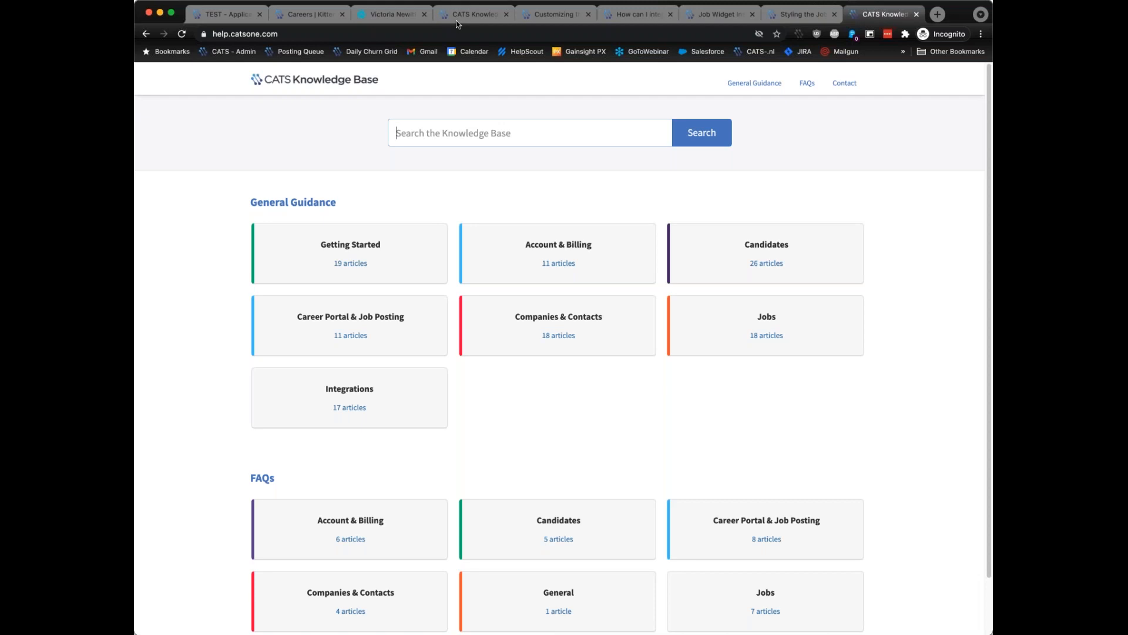
- Look through the open help articles on customizing the career portal, integrating published positions, and setting up and styling the job widget
click(488, 18)
click(561, 16)
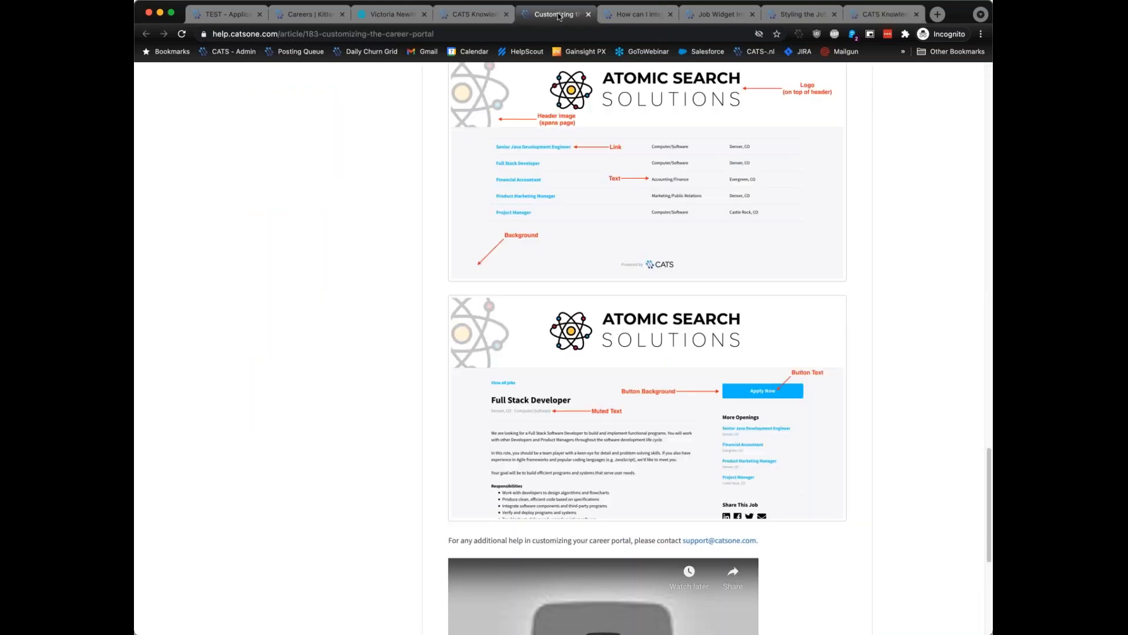
scroll(587, 179, up, 15)
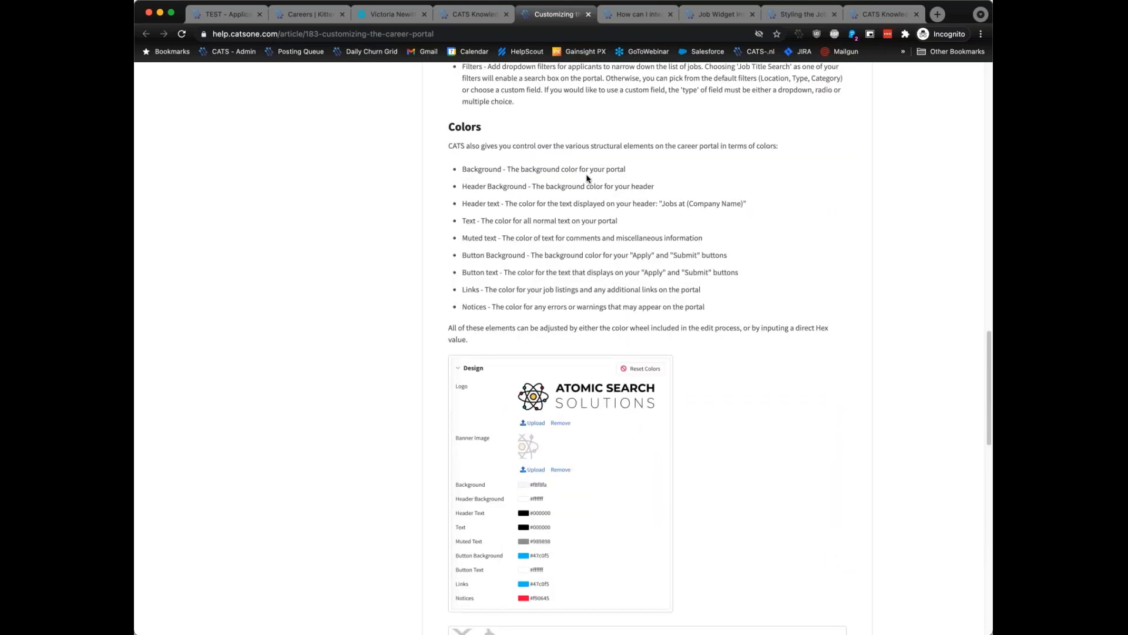
scroll(587, 179, up, 6)
click(646, 13)
scroll(640, 347, up, 2)
scroll(640, 347, up, 8)
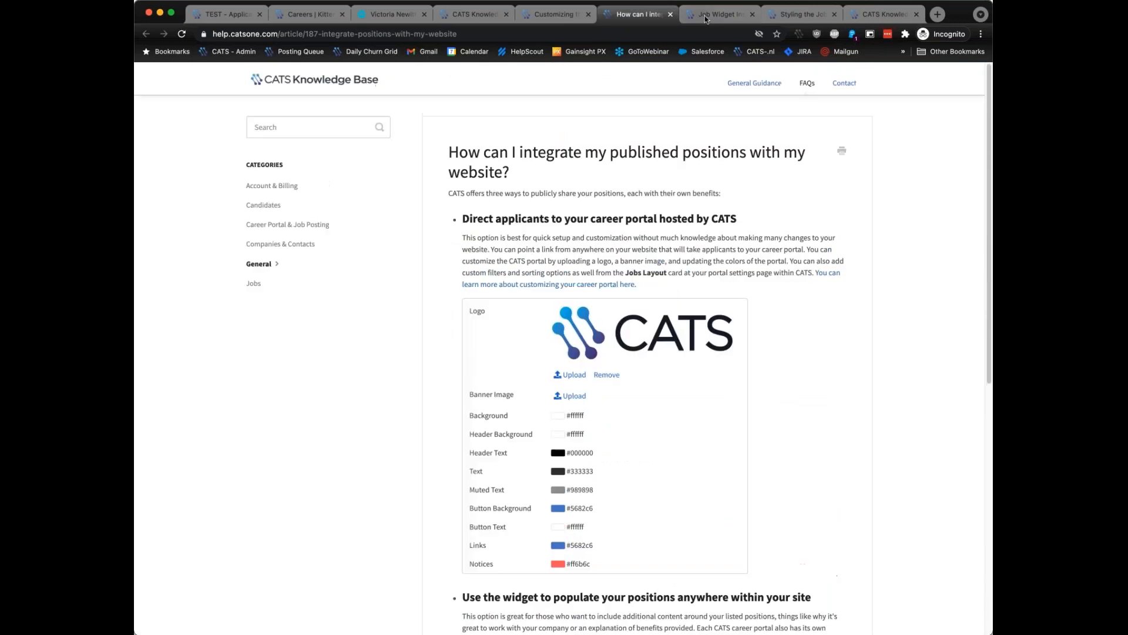
click(718, 14)
click(797, 16)
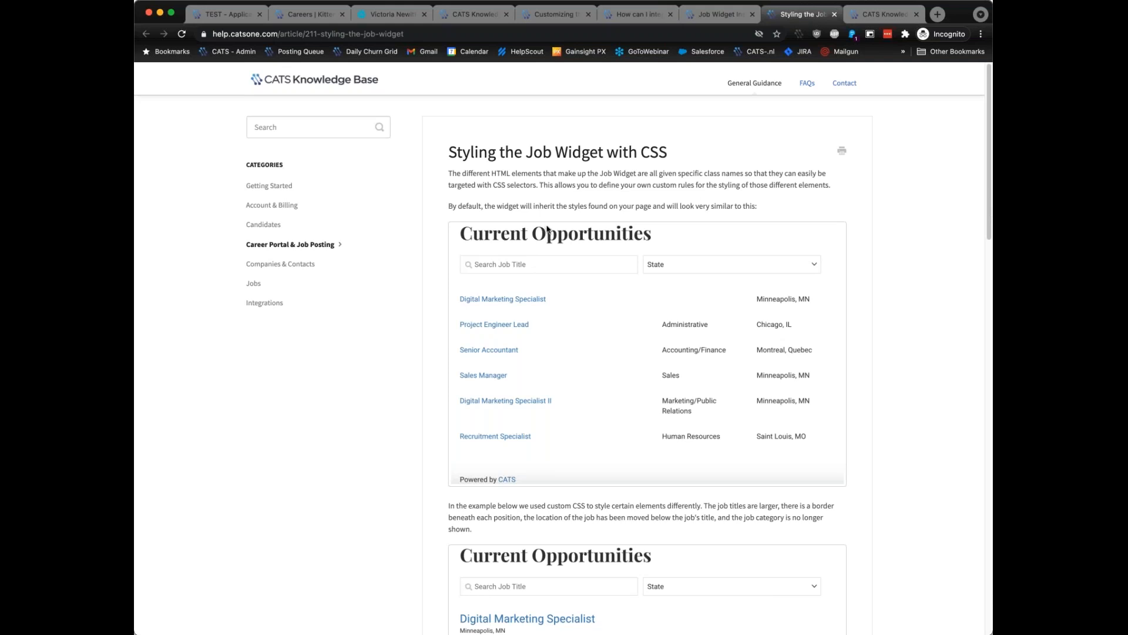
scroll(546, 230, down, 1)
scroll(546, 230, down, 4)
scroll(546, 227, up, 4)
- Search the knowledge base for "applic", open the Building job applications article and read through its field type and question guidance
click(321, 129)
text(pplic)
key(BackSpace)
key(BackSpace)
key(BackSpace)
key(BackSpace)
key(BackSpace)
text(applic)
click(317, 167)
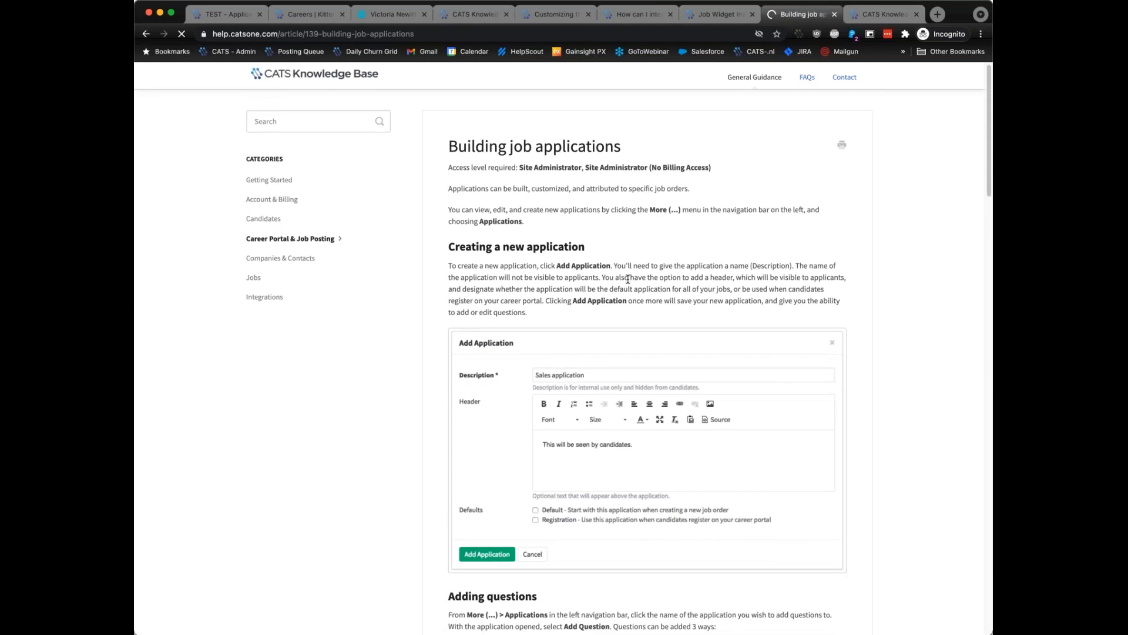
scroll(627, 280, down, 15)
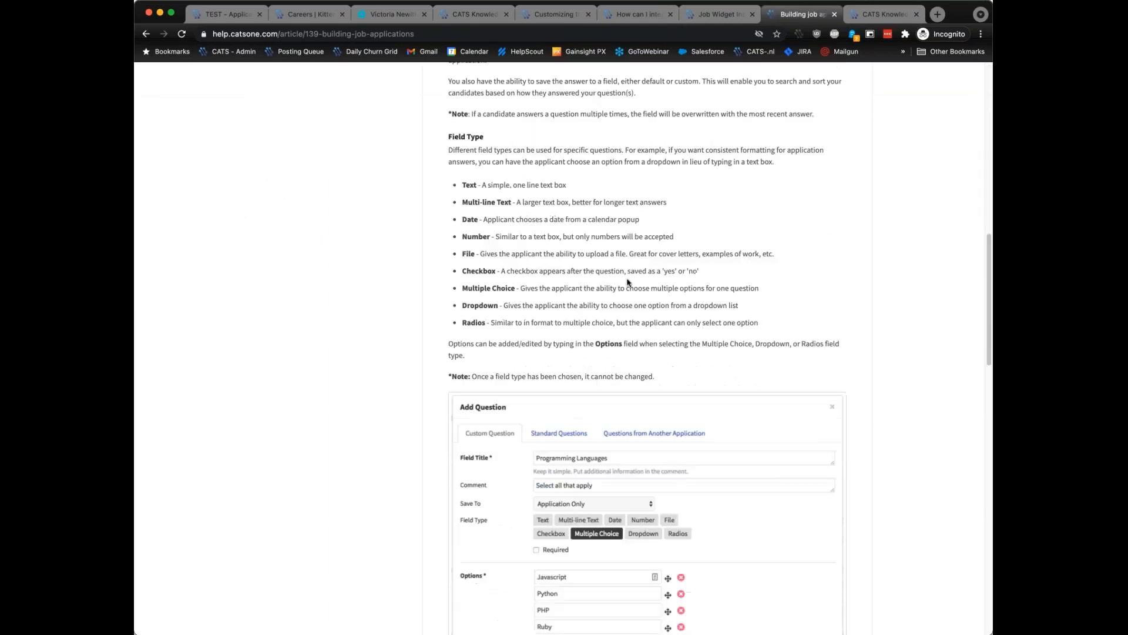
scroll(627, 282, down, 2)
scroll(627, 283, down, 4)
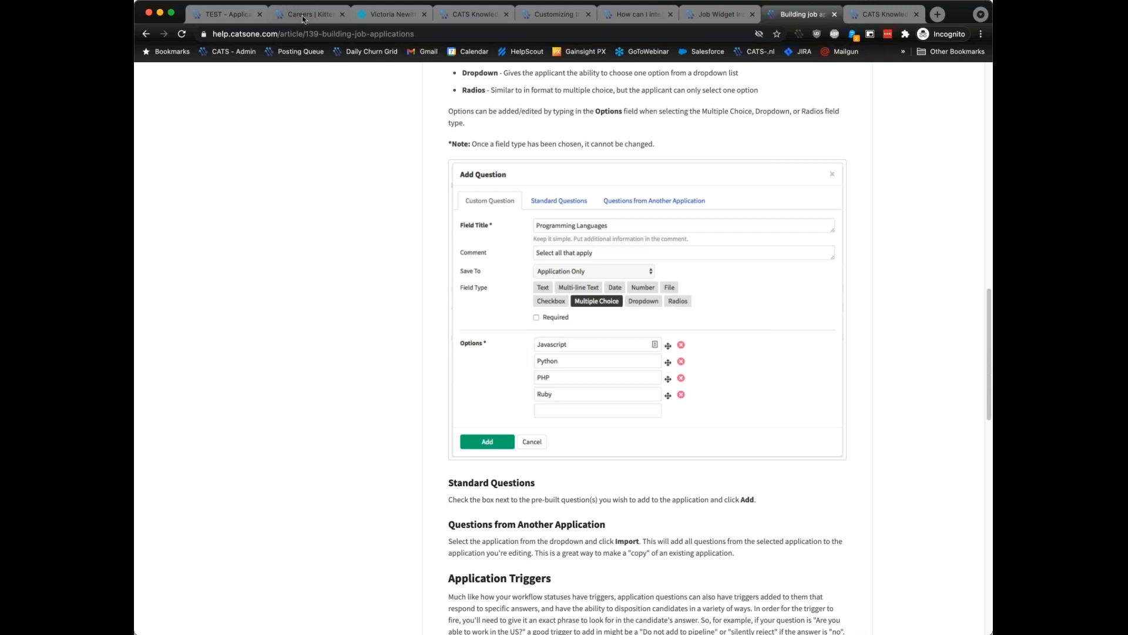
- Back in the CATS account, open the General Application's "Are you over 18 and legally able to work in the US?" question and examine its answer options
click(234, 20)
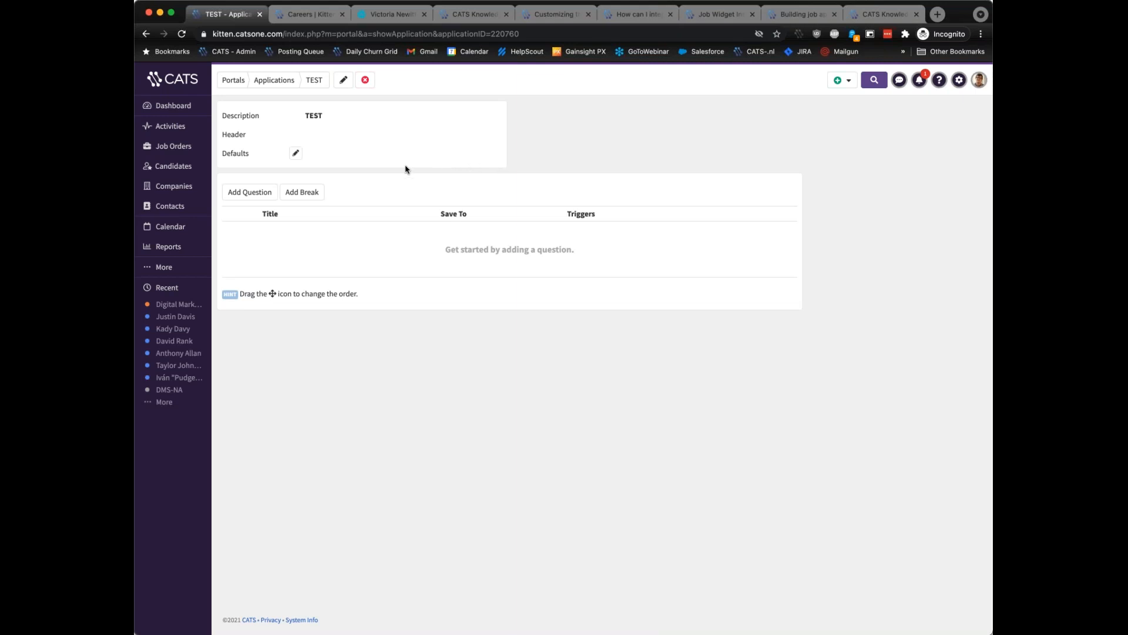
click(275, 82)
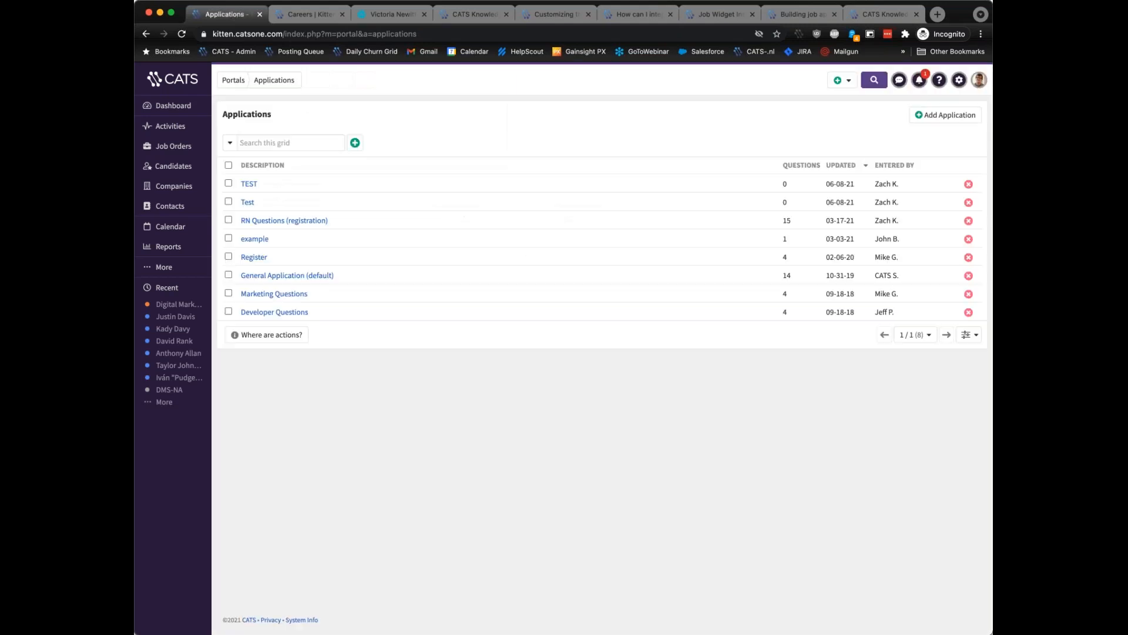
click(289, 277)
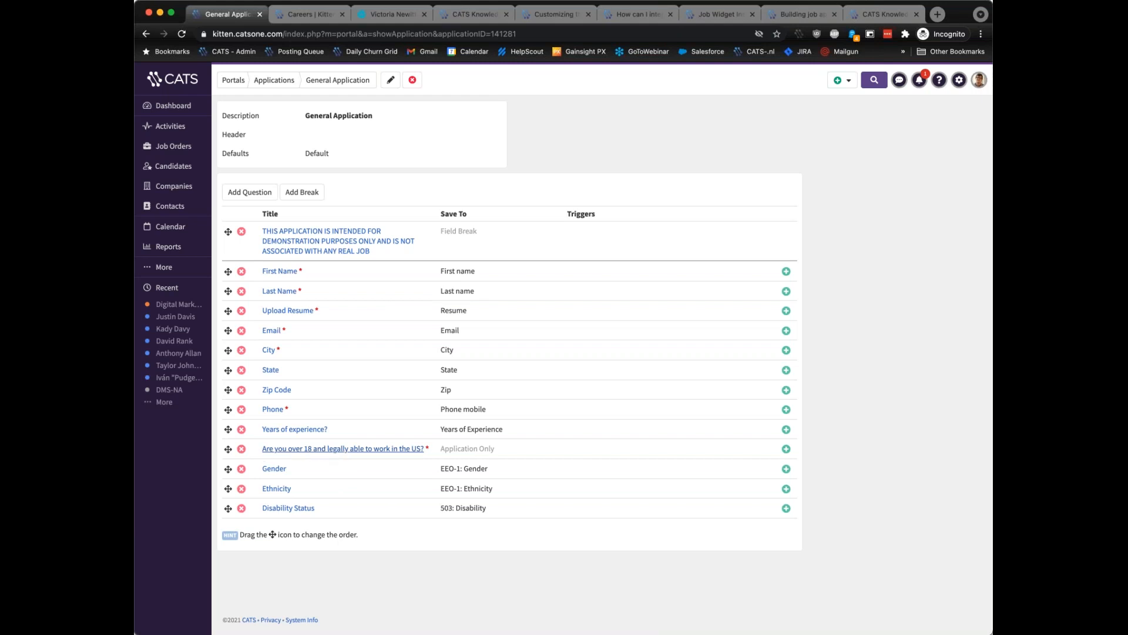
click(348, 450)
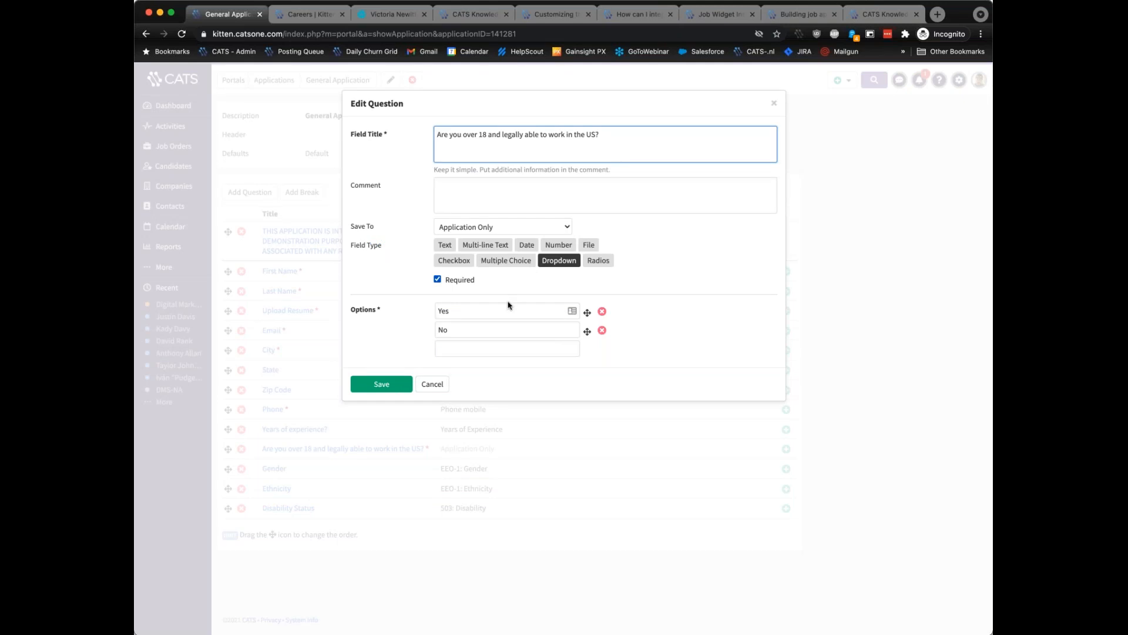
click(489, 312)
click(489, 328)
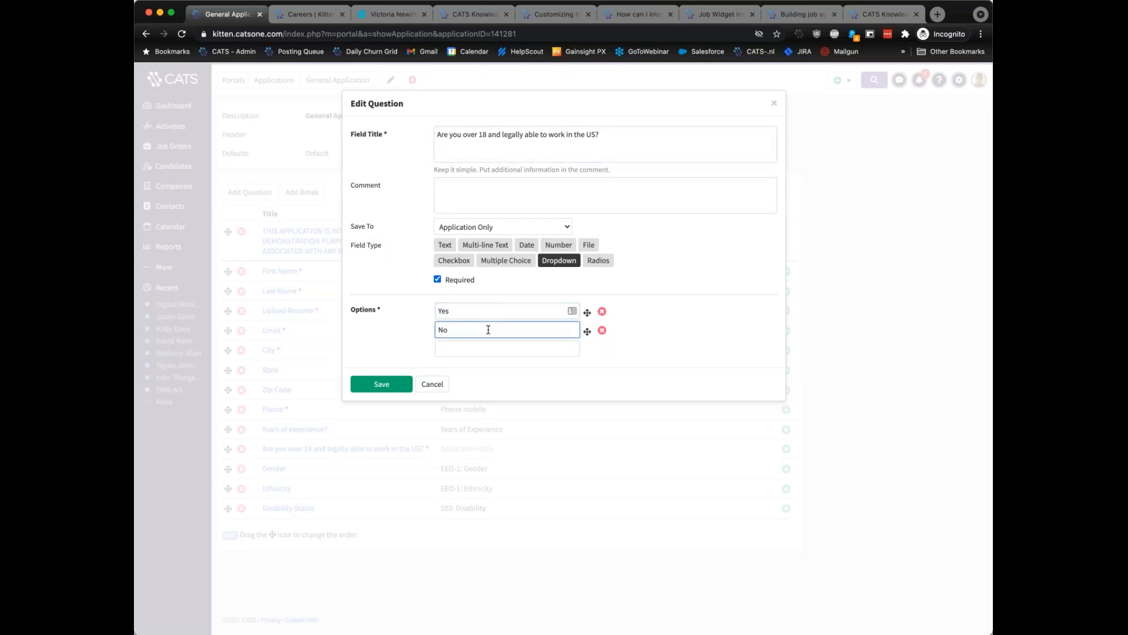
- On the careers portal registration form, find the over-18 work eligibility question and view its answer choices
click(301, 16)
scroll(446, 364, down, 4)
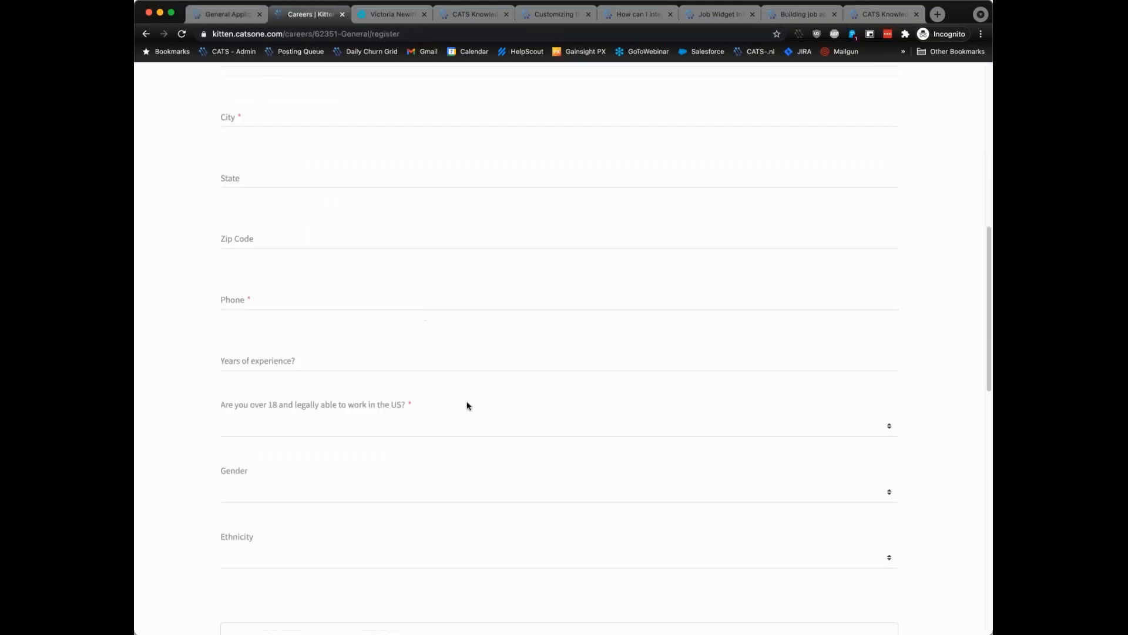
click(476, 418)
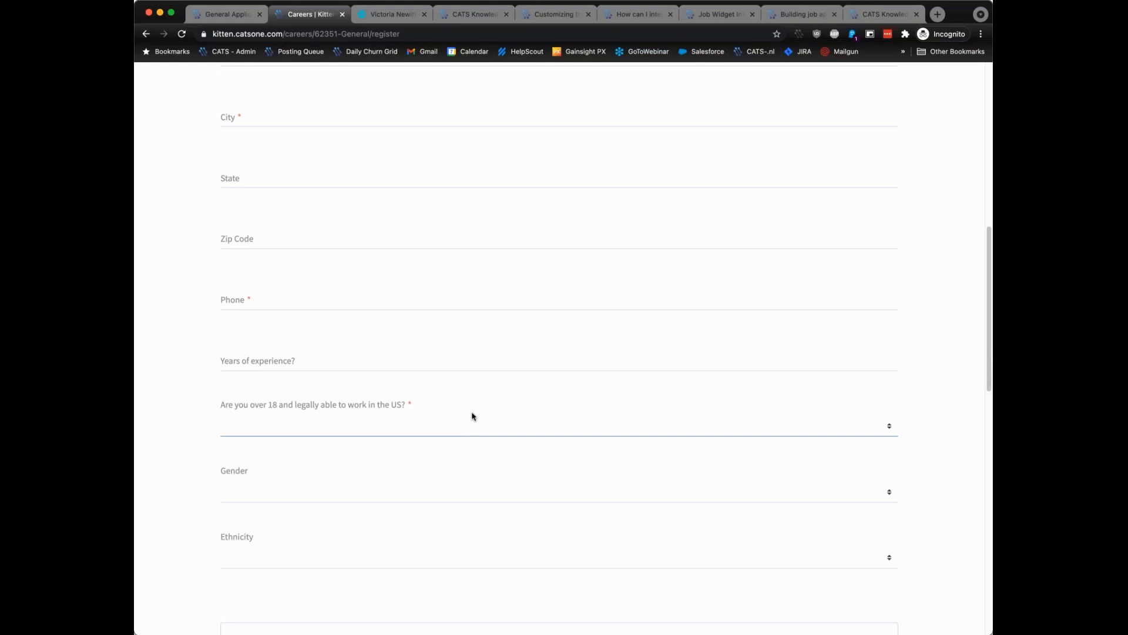
- Back in CATS, close the over-18 work eligibility question's editor and try to add a trigger to that question with search text "No"
click(223, 19)
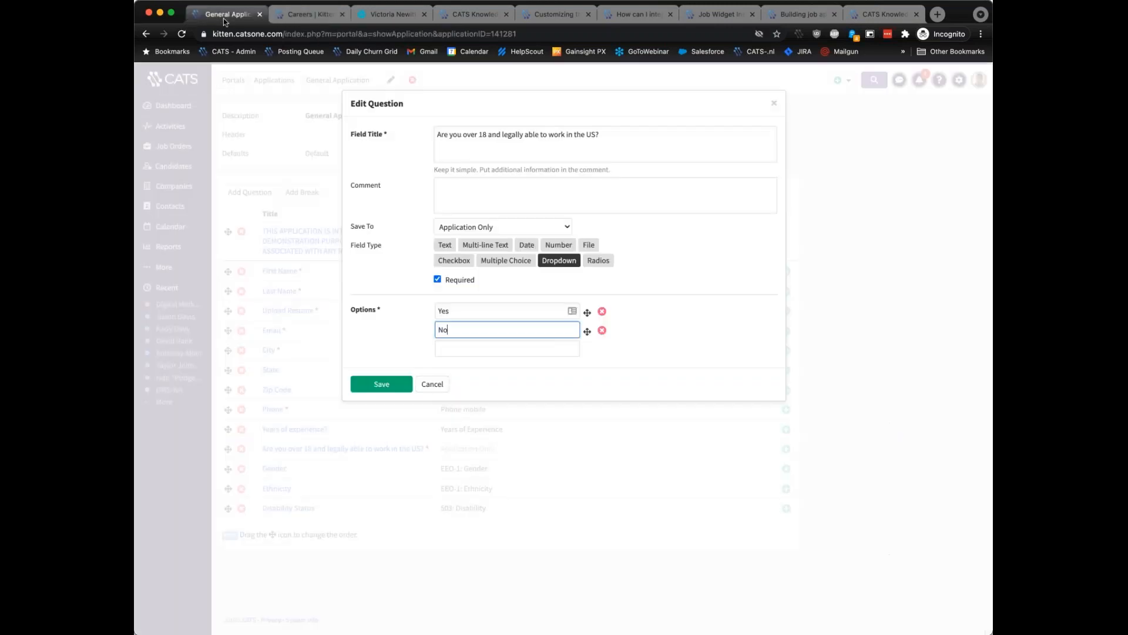
click(773, 103)
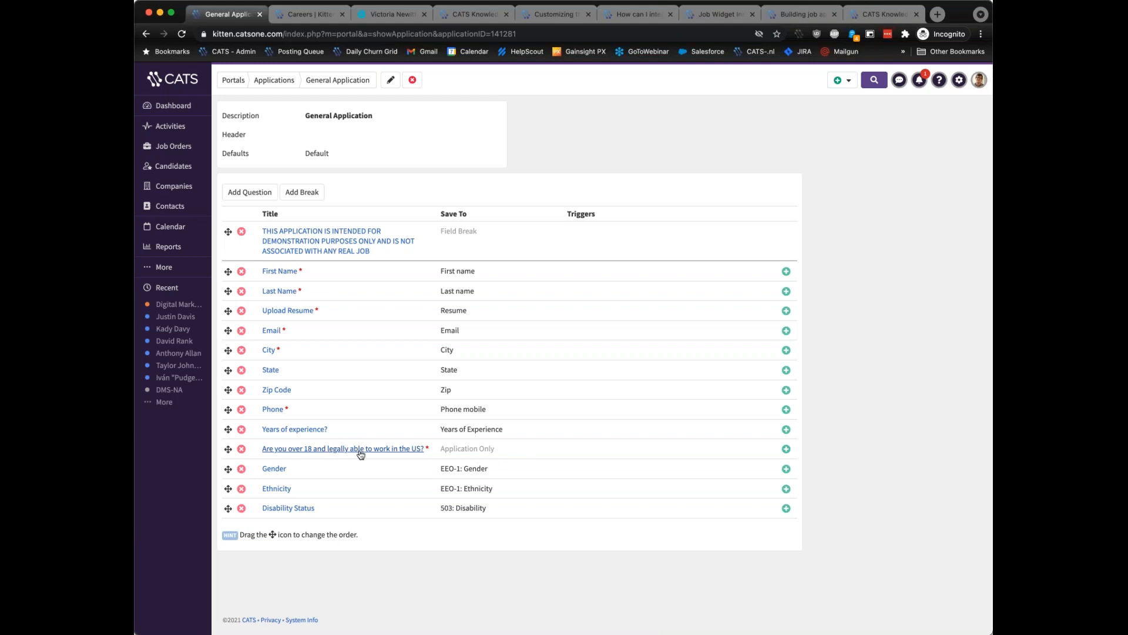
click(785, 448)
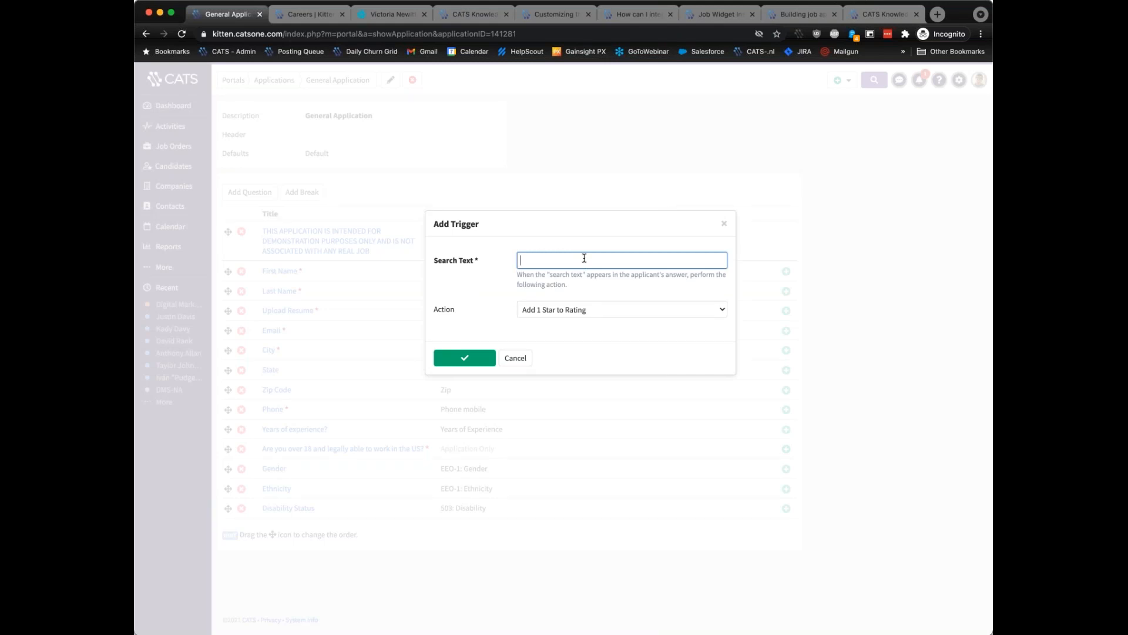
text(No)
click(624, 315)
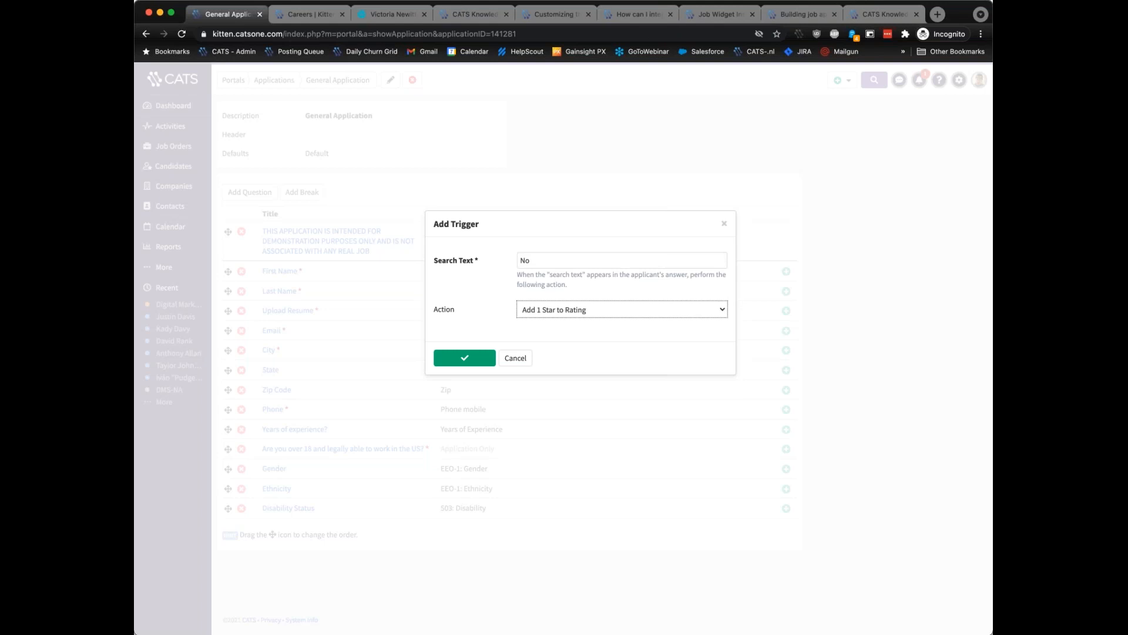
click(953, 590)
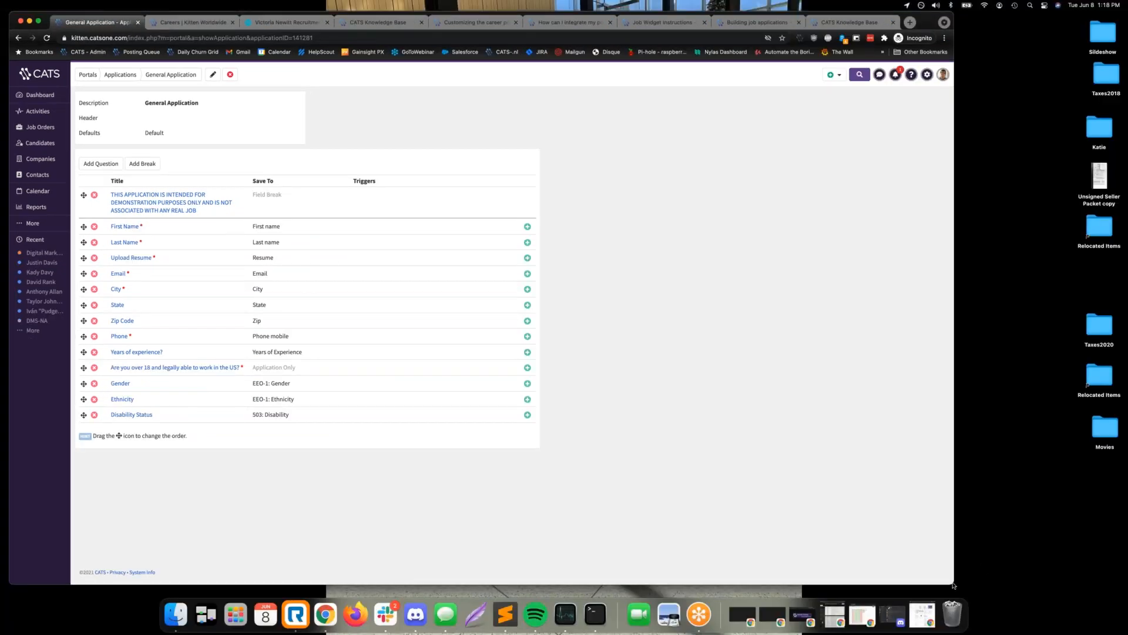
click(922, 543)
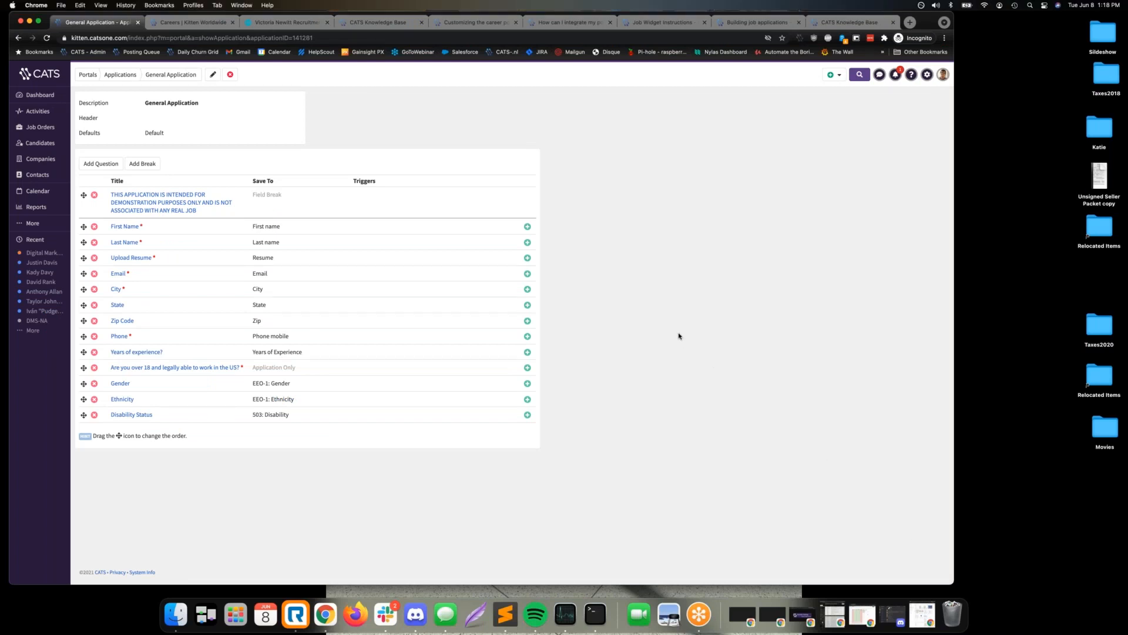
- Start a trigger on the over-18 work eligibility question with search text "No", review the available actions, and close it without saving
key(super+equal)
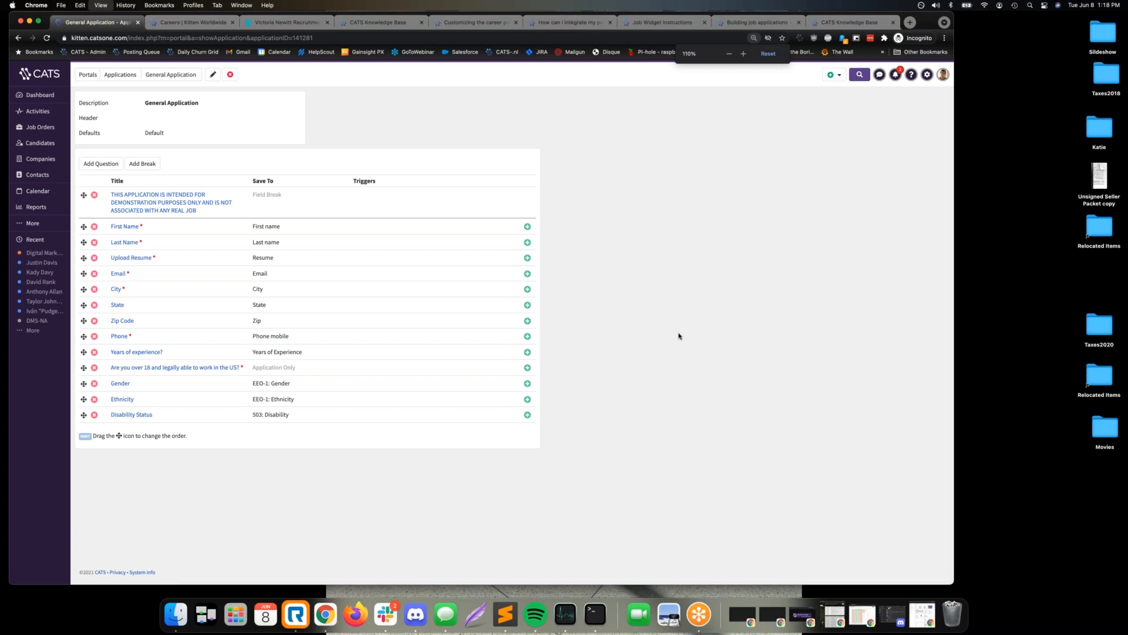
key(super+equal)
key(super+equal)
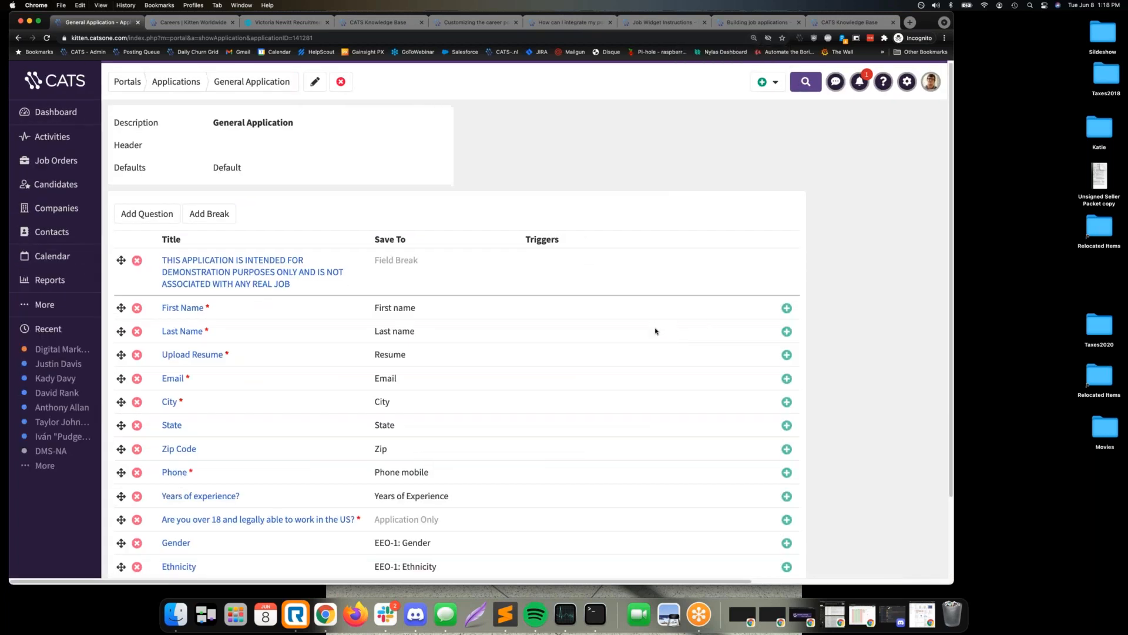
scroll(664, 332, down, 2)
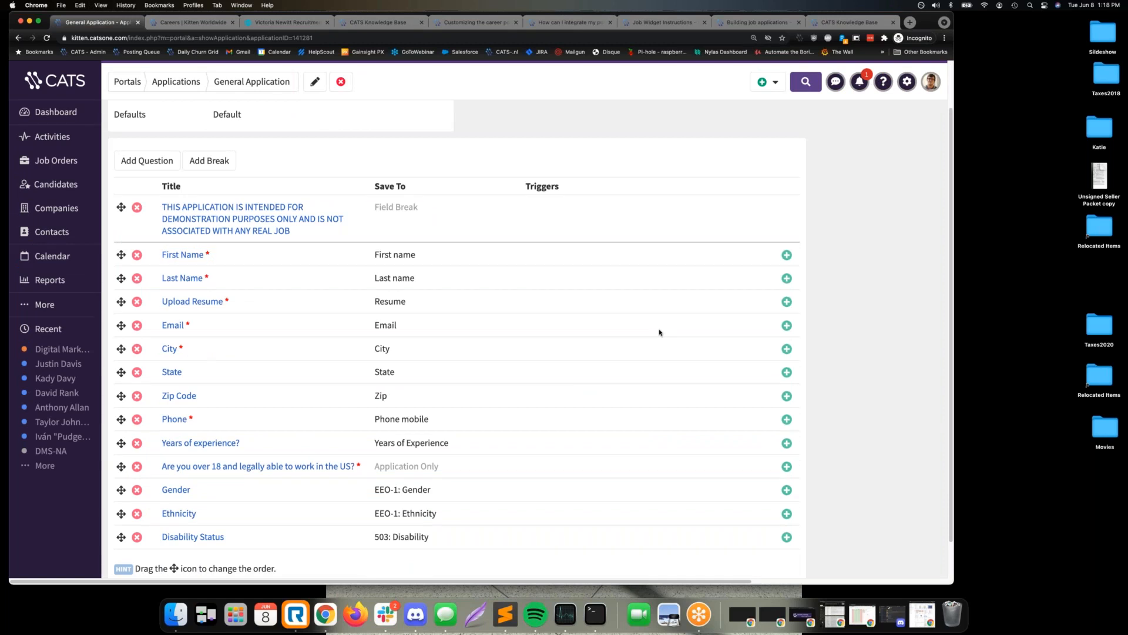
scroll(660, 333, down, 1)
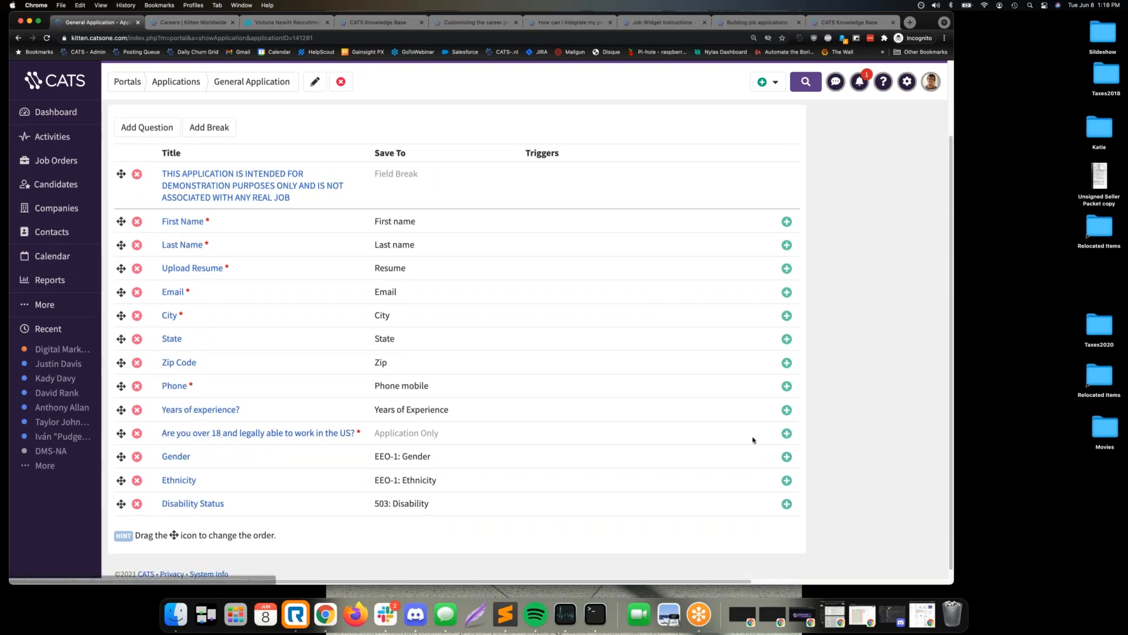
click(787, 433)
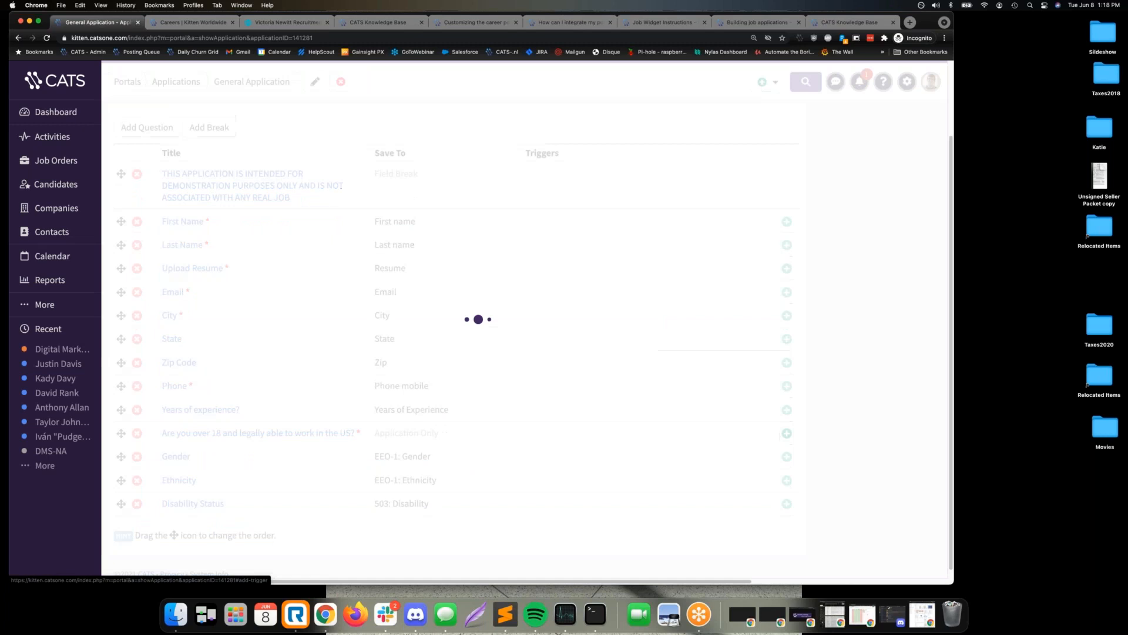
text(Not)
key(BackSpace)
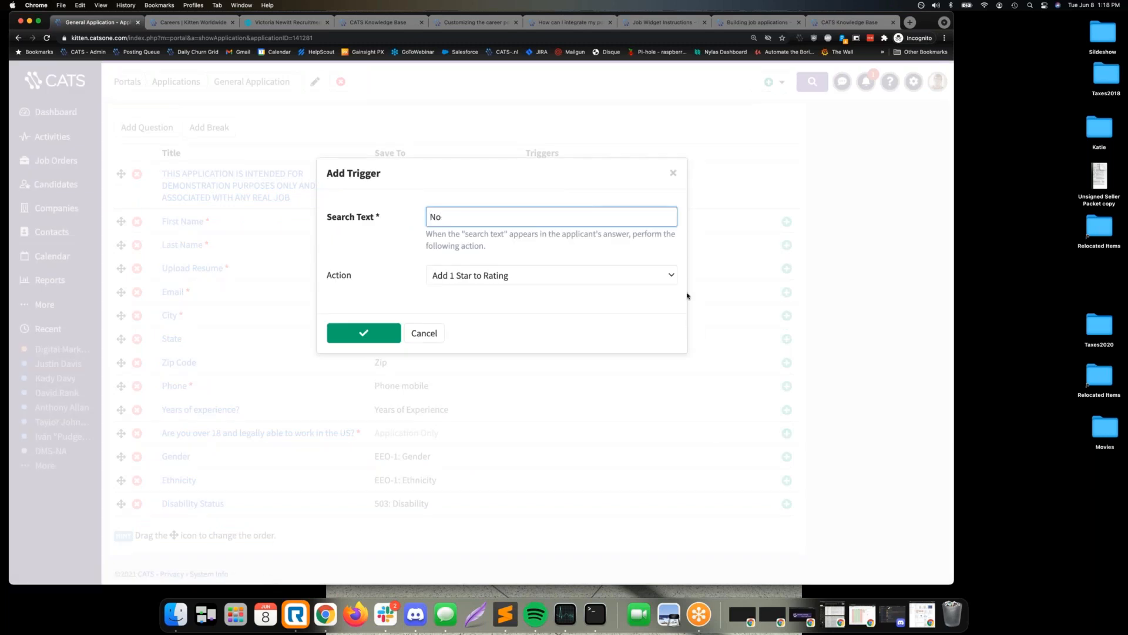
click(669, 279)
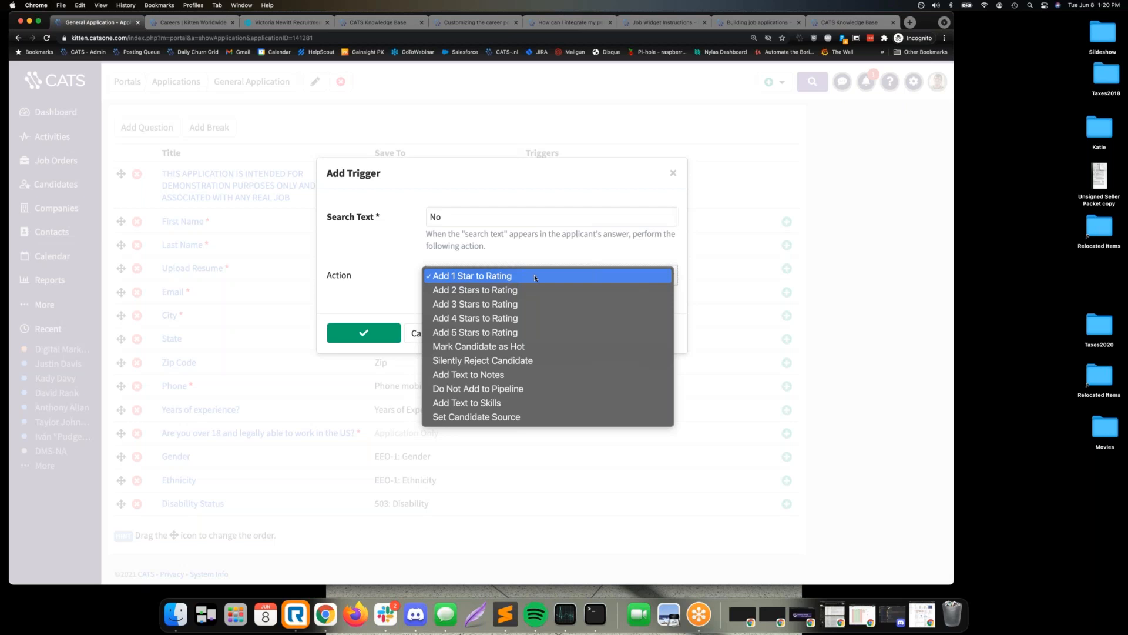
click(676, 178)
click(673, 176)
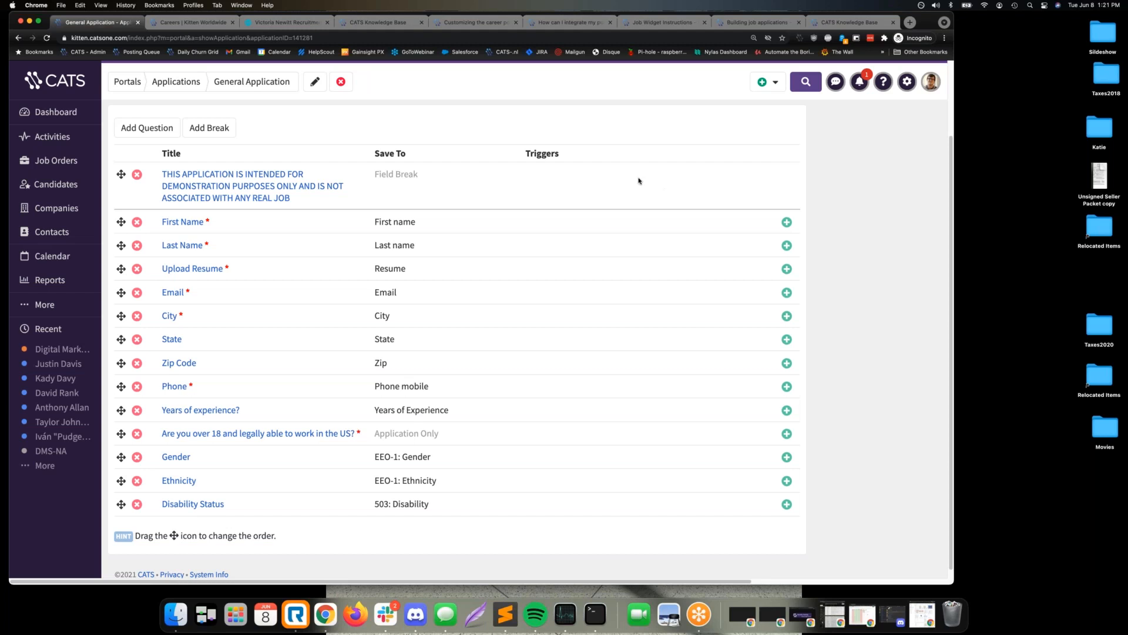
- Open the Digital Marketing Specialist job order and look through its details, candidate pipeline and assigned applications
click(69, 165)
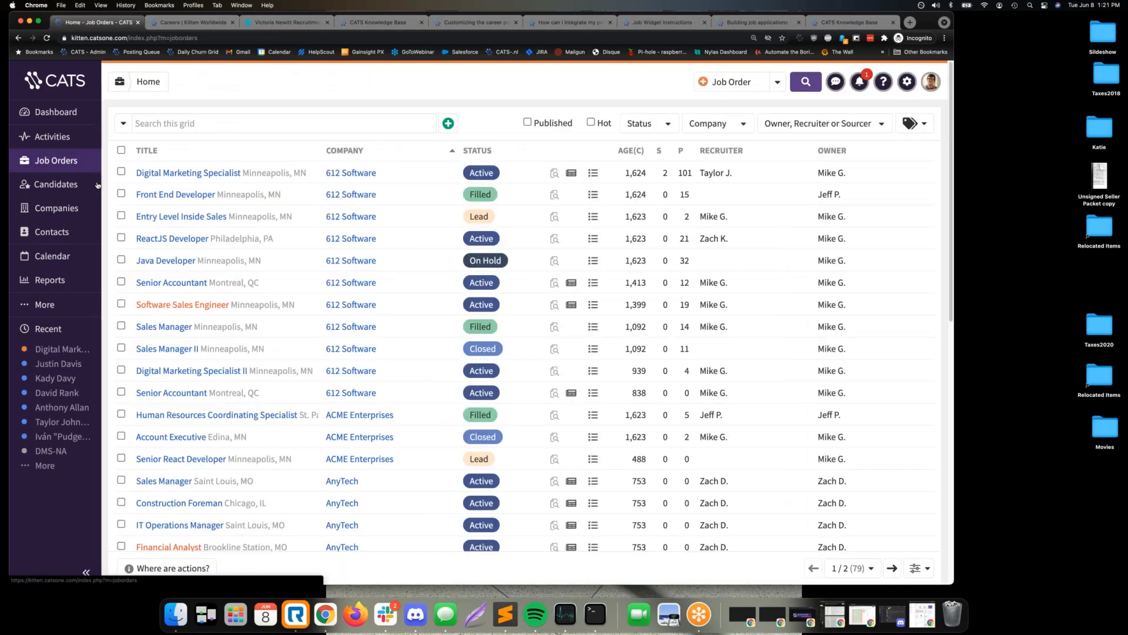
click(173, 175)
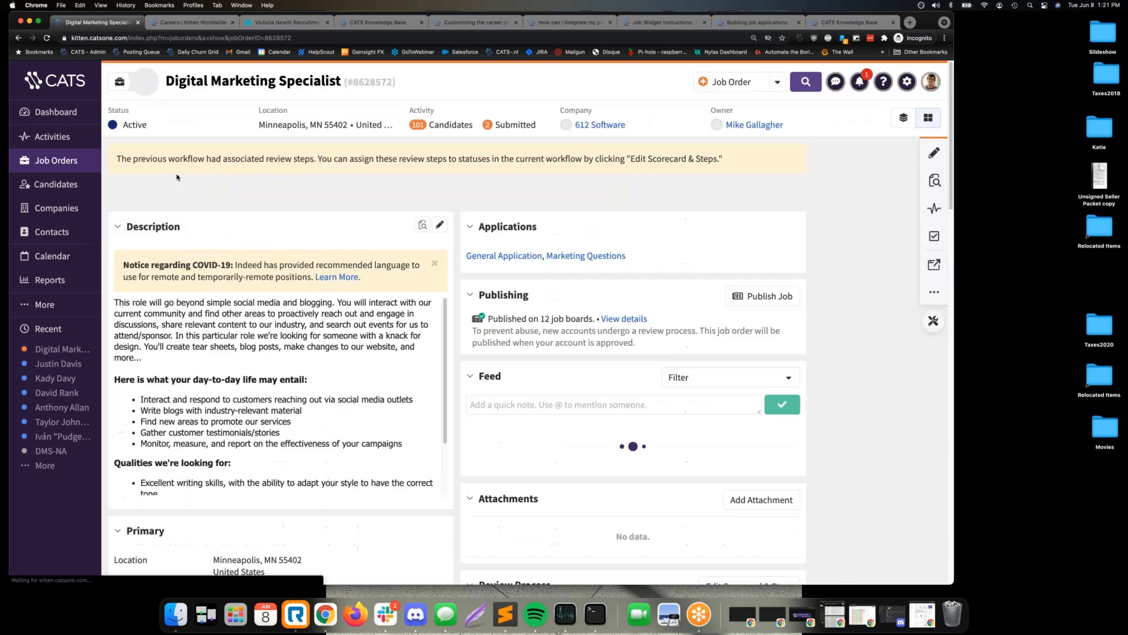
scroll(176, 176, down, 5)
scroll(457, 360, down, 10)
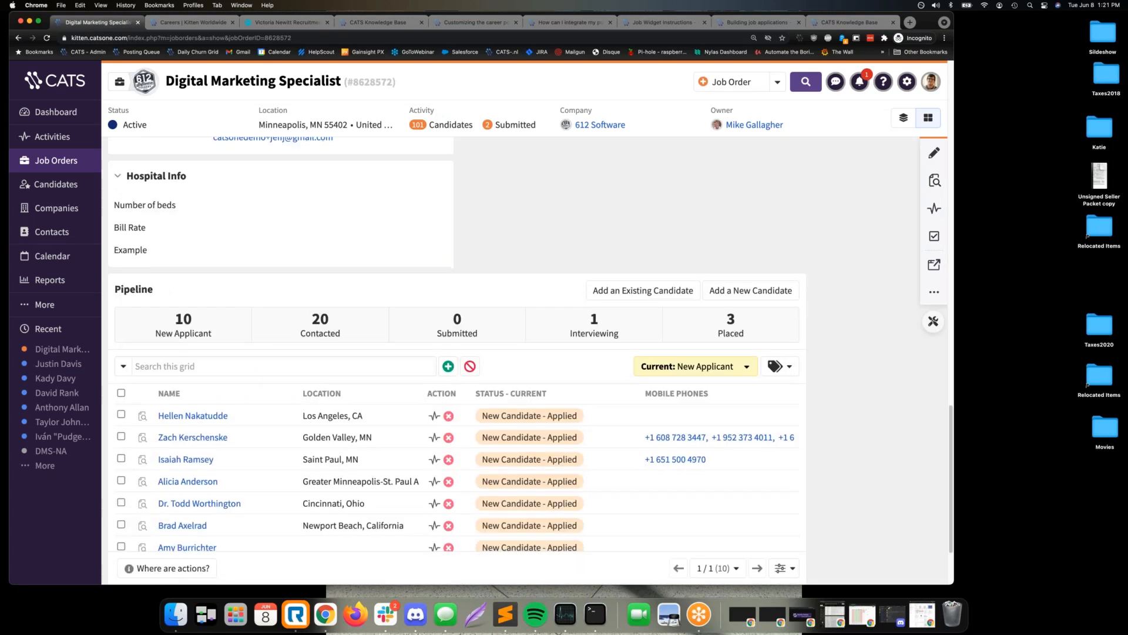
scroll(178, 179, up, 10)
scroll(178, 178, up, 5)
scroll(180, 175, up, 3)
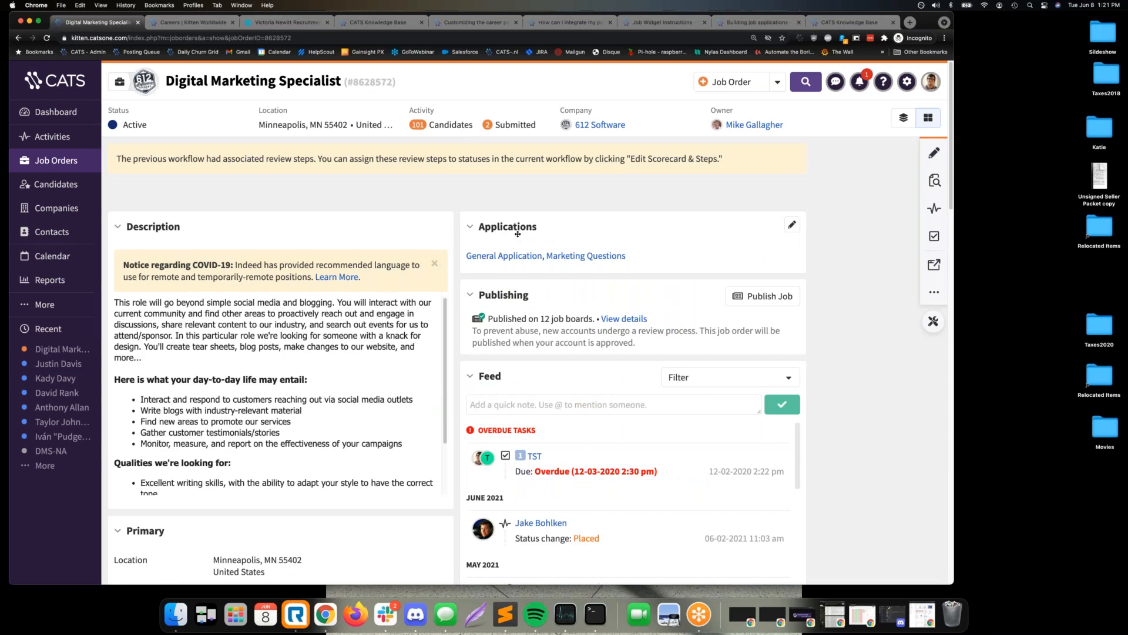
- Examine which applications can be assigned to the Digital Marketing Specialist job order, and leave the selection without saving
click(792, 226)
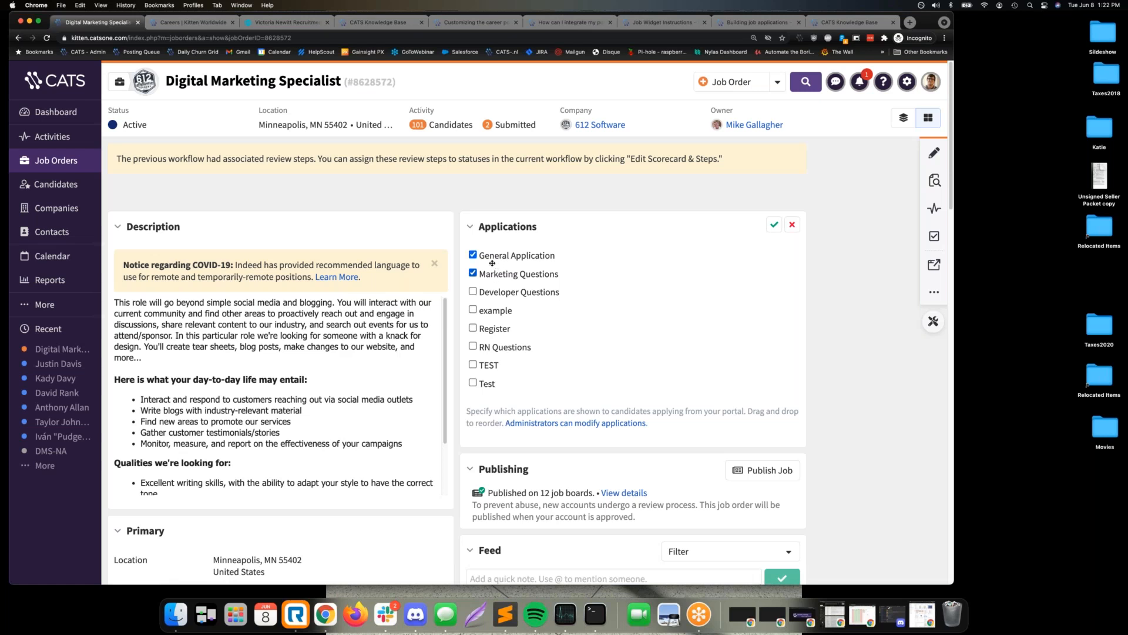
click(503, 292)
click(792, 226)
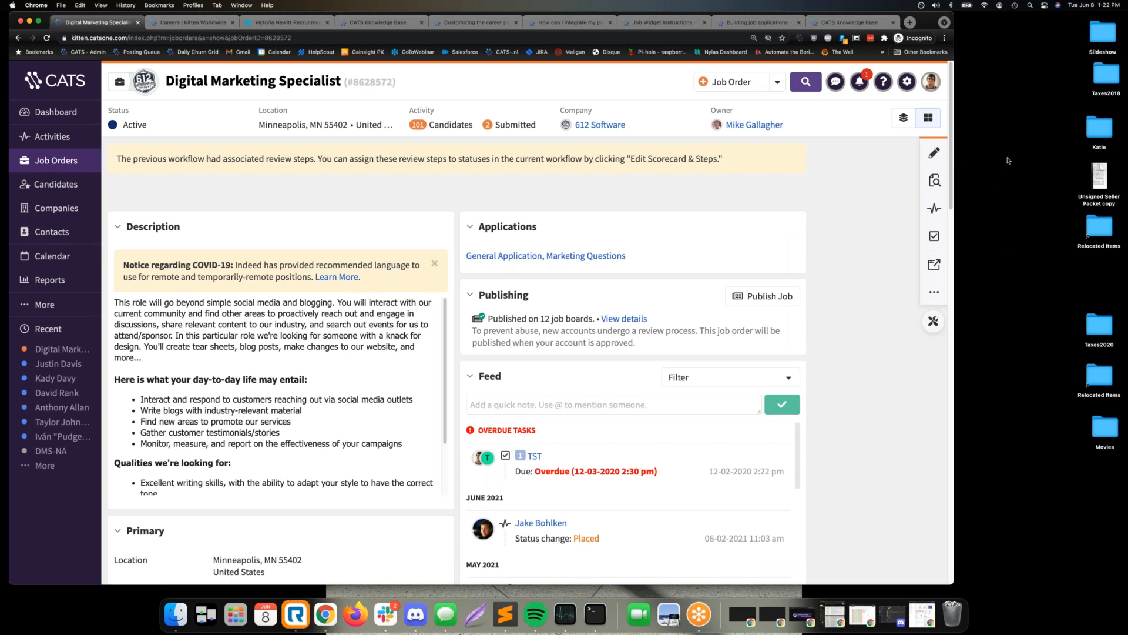
click(998, 316)
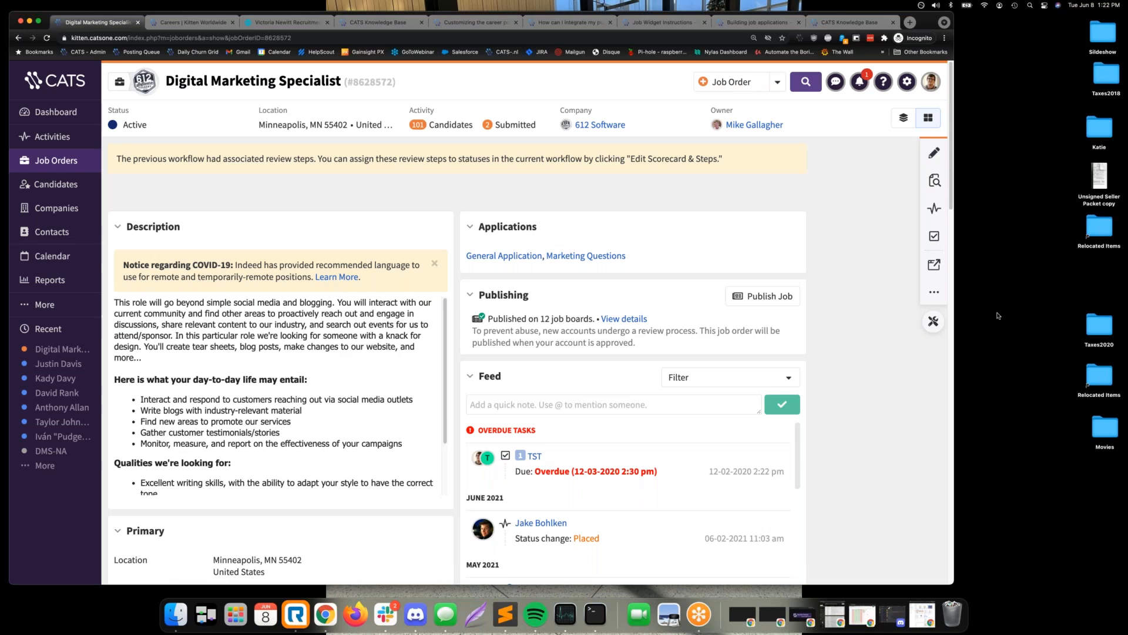
click(865, 173)
click(57, 305)
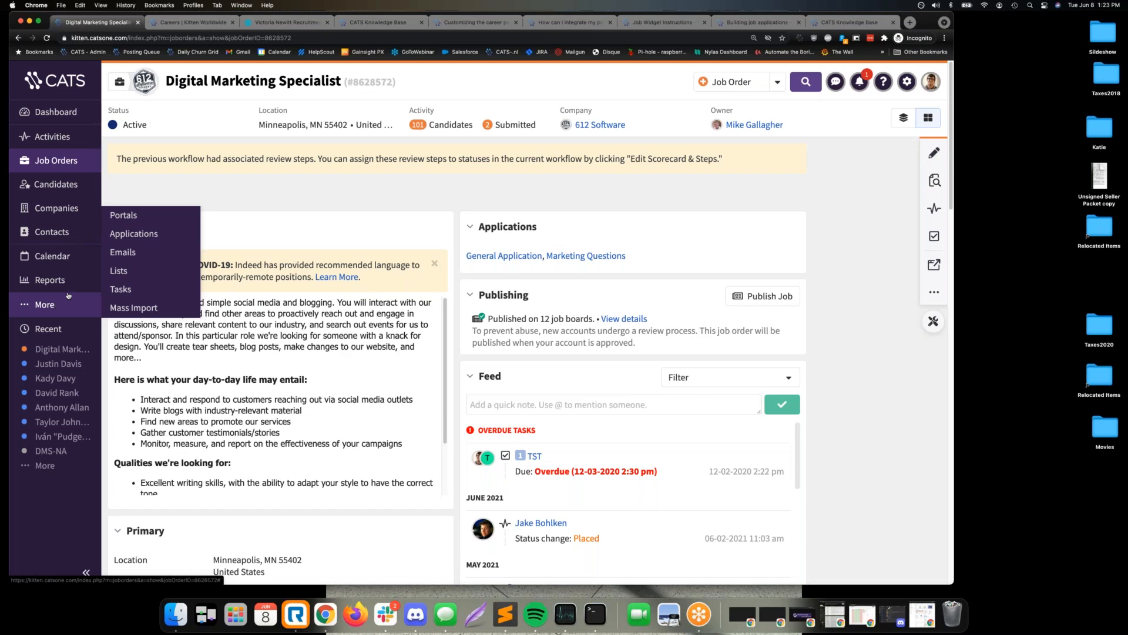
click(123, 215)
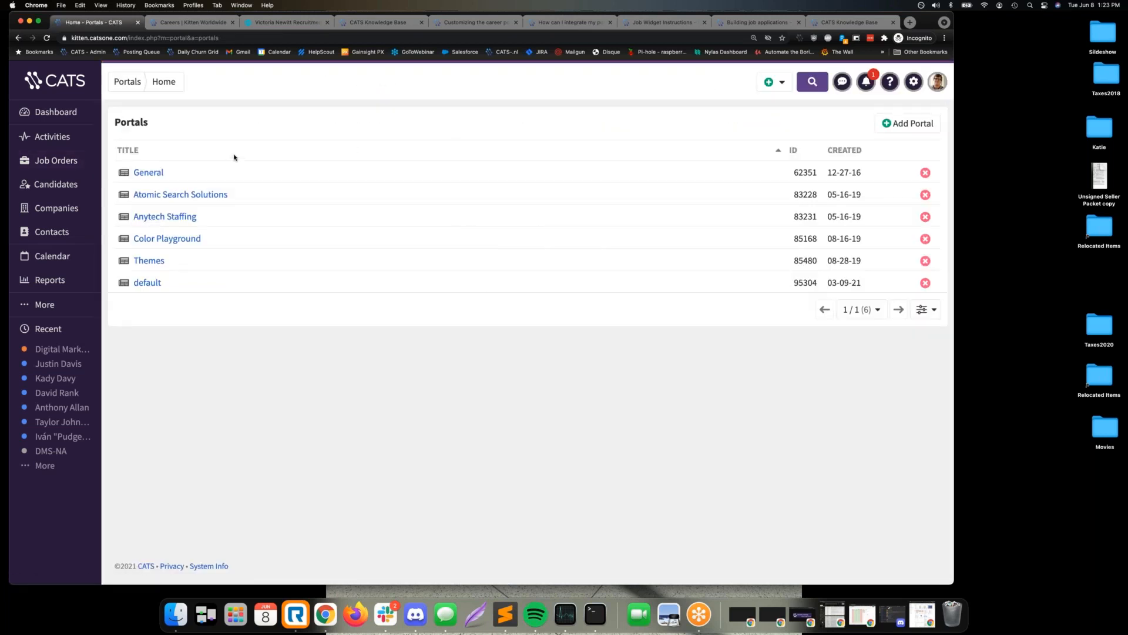
click(206, 23)
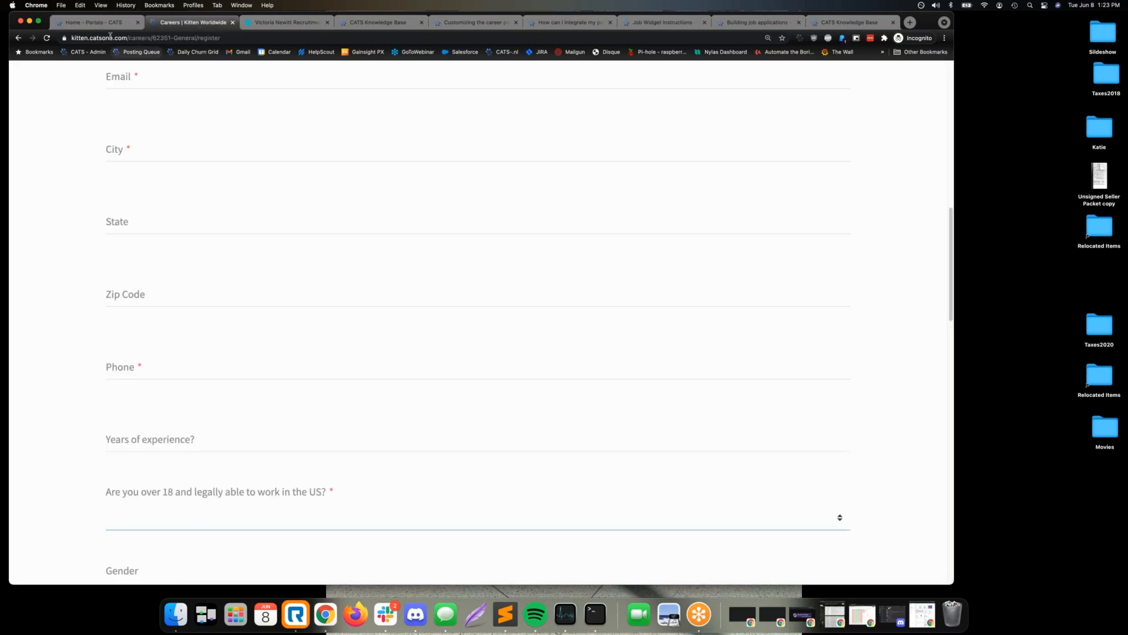
drag(152, 38, 297, 32)
key(BackSpace)
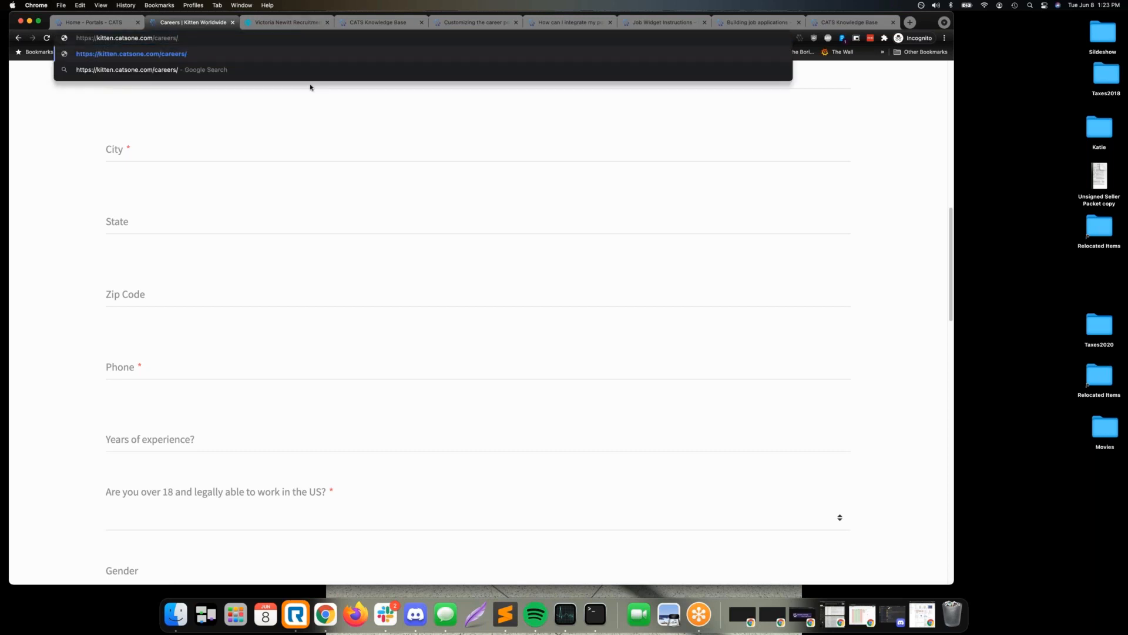
key(Return)
scroll(308, 100, up, 15)
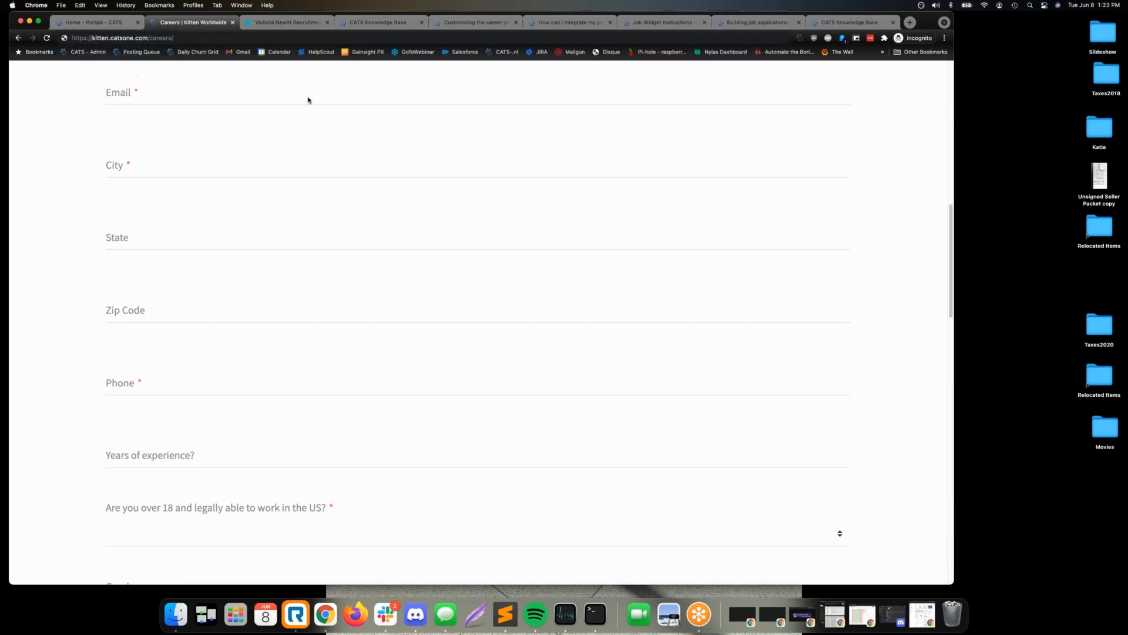
double_click(100, 38)
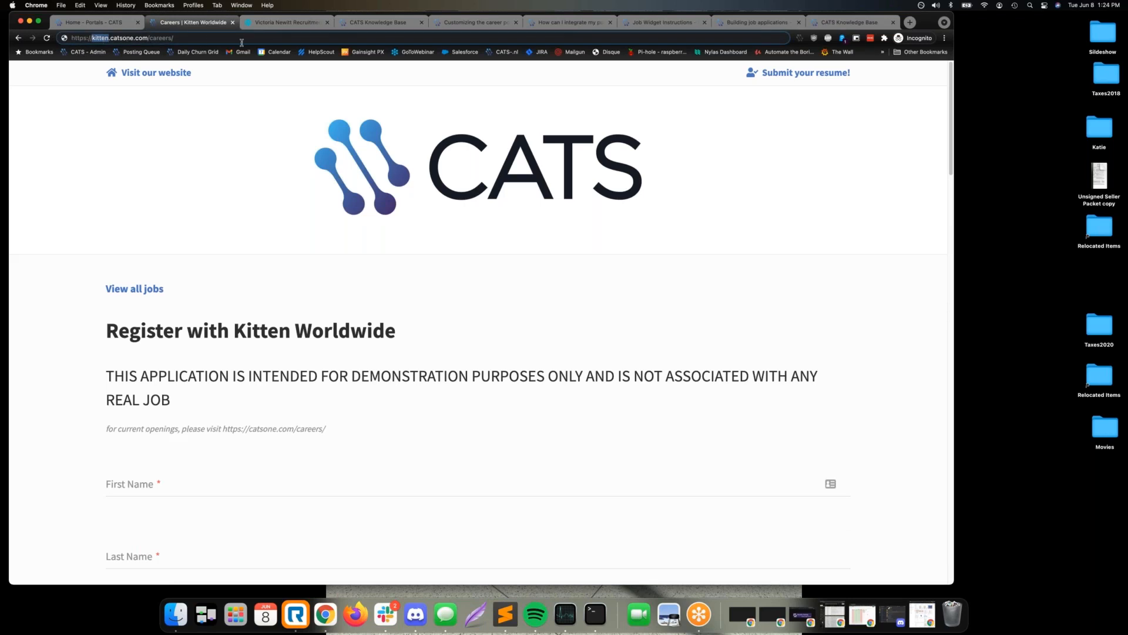
- Look through the help article on integrating published positions with a website, and try to view all jobs on the careers site
click(570, 24)
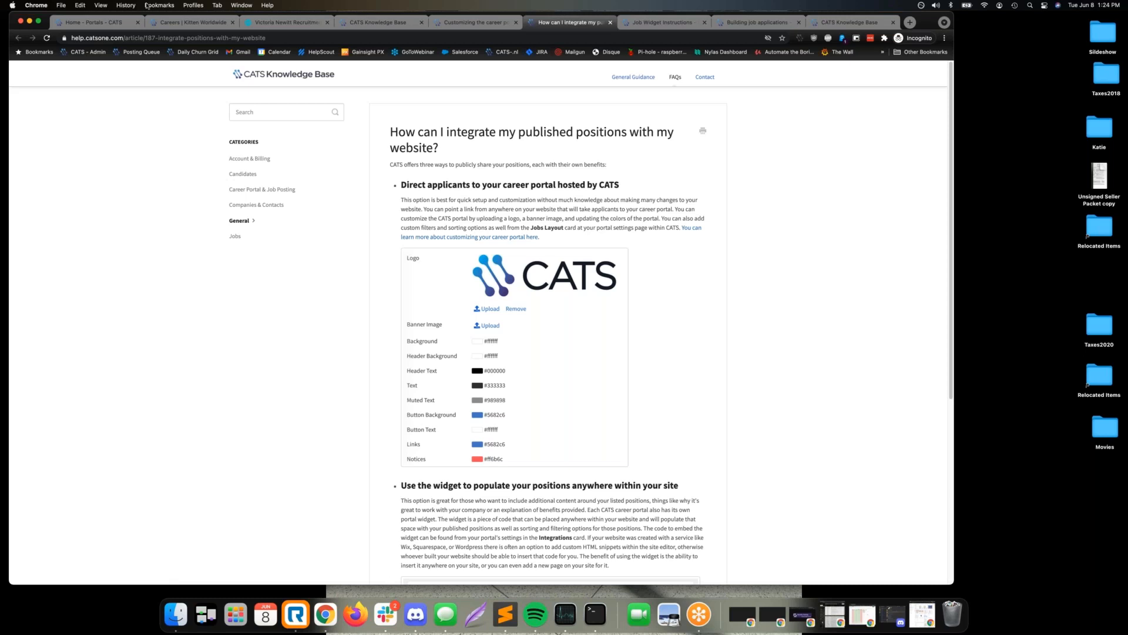
click(186, 23)
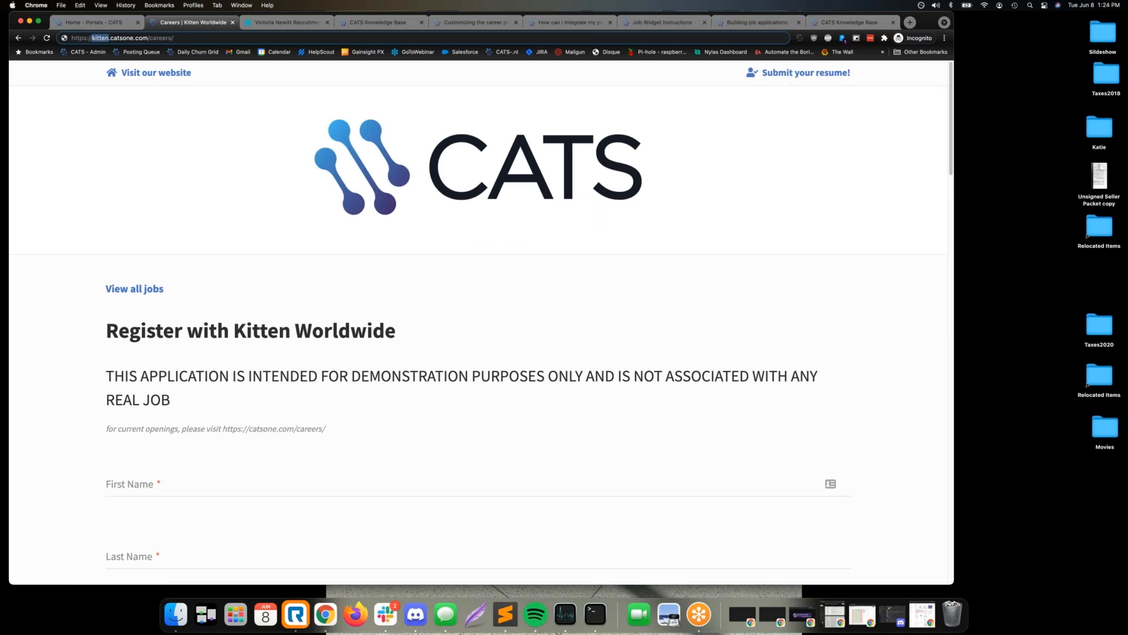
click(133, 289)
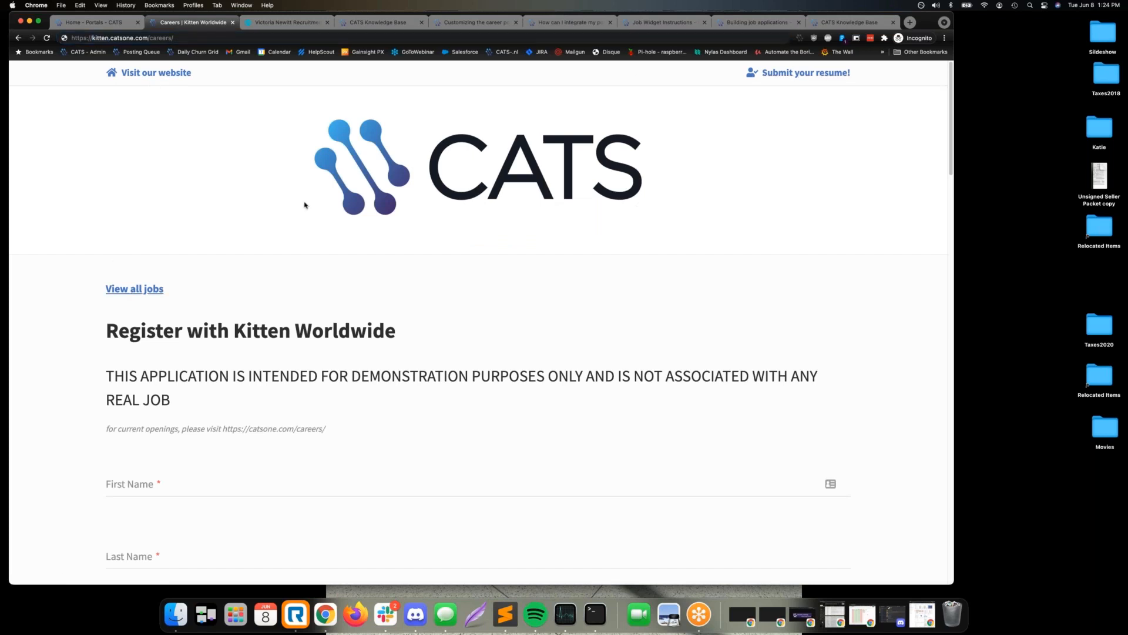
click(575, 25)
scroll(479, 323, down, 5)
scroll(506, 224, up, 8)
scroll(507, 224, down, 4)
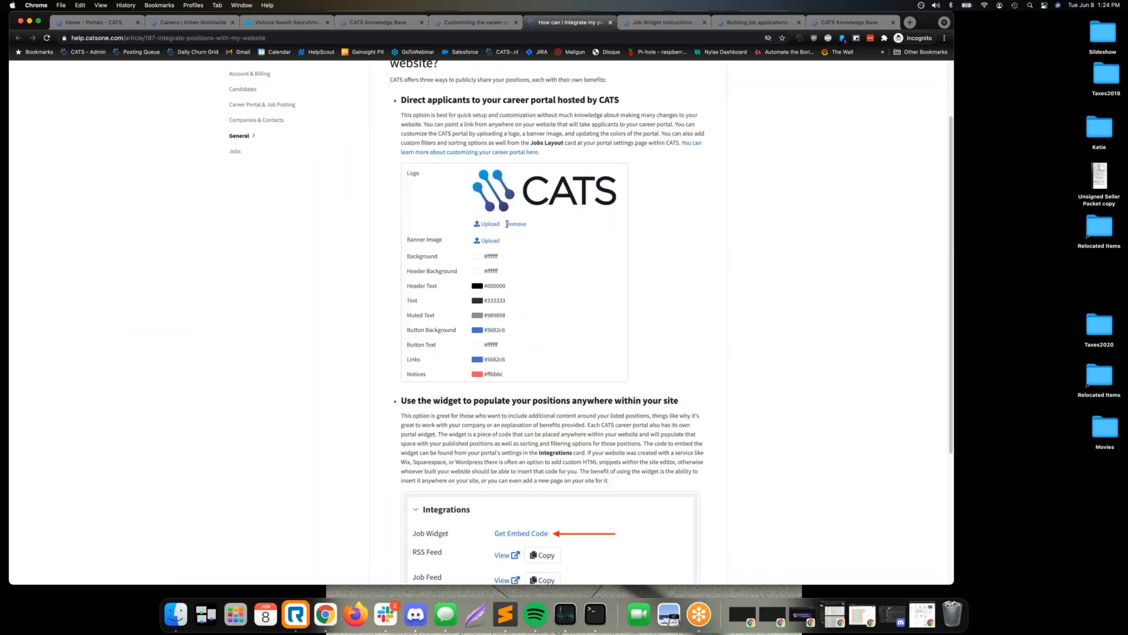
scroll(507, 224, up, 4)
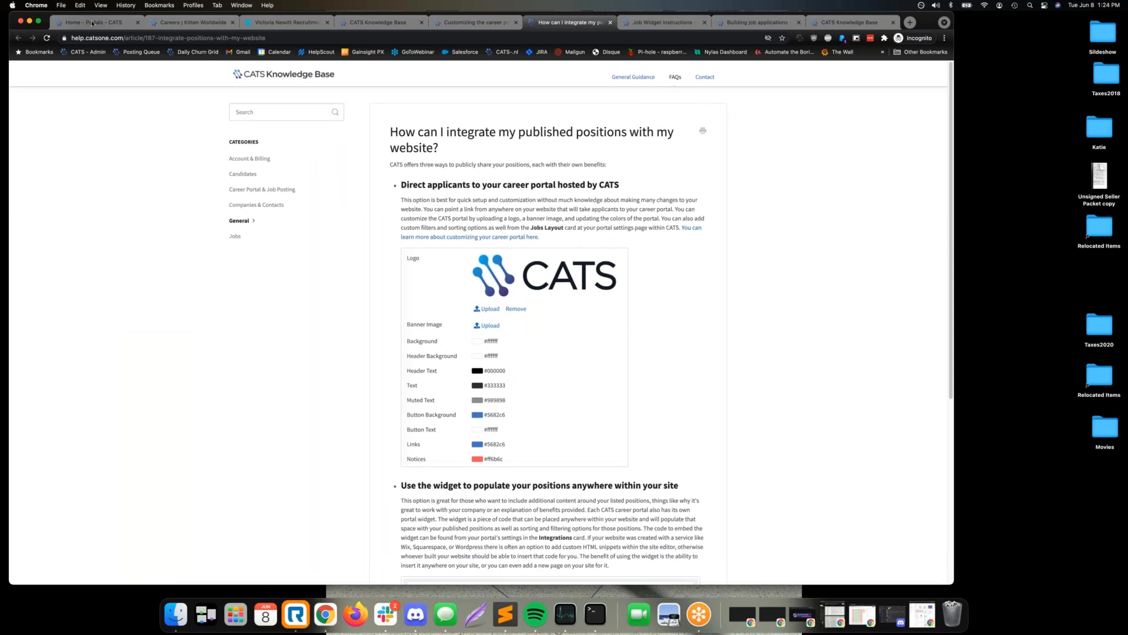
- Return to the CATS account and reopen the list of career portals
key(super+1)
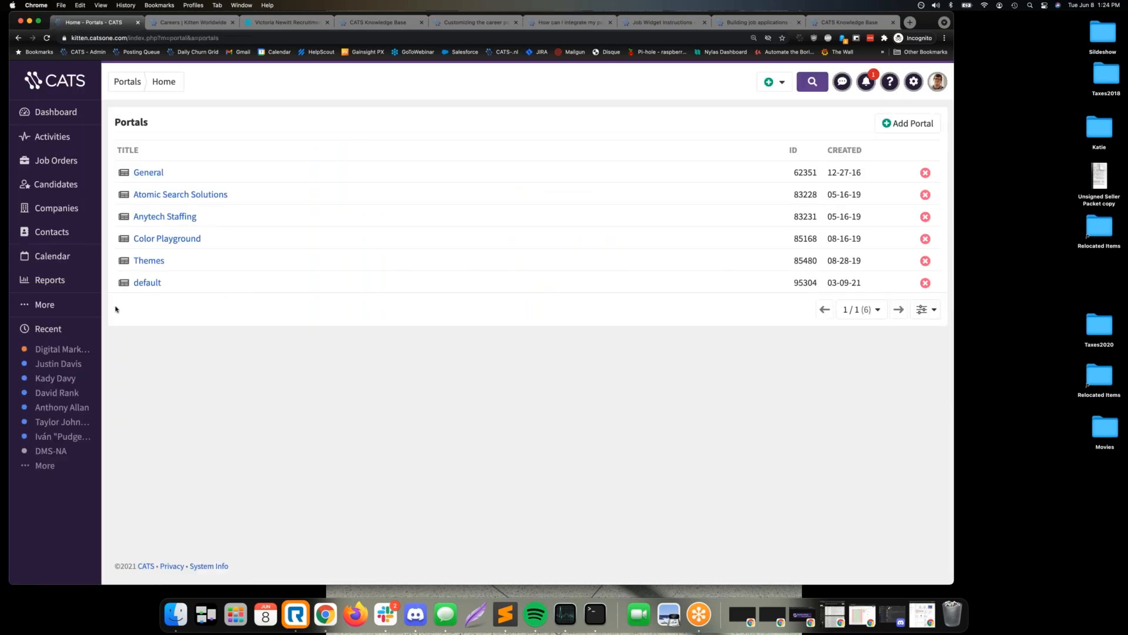
click(71, 308)
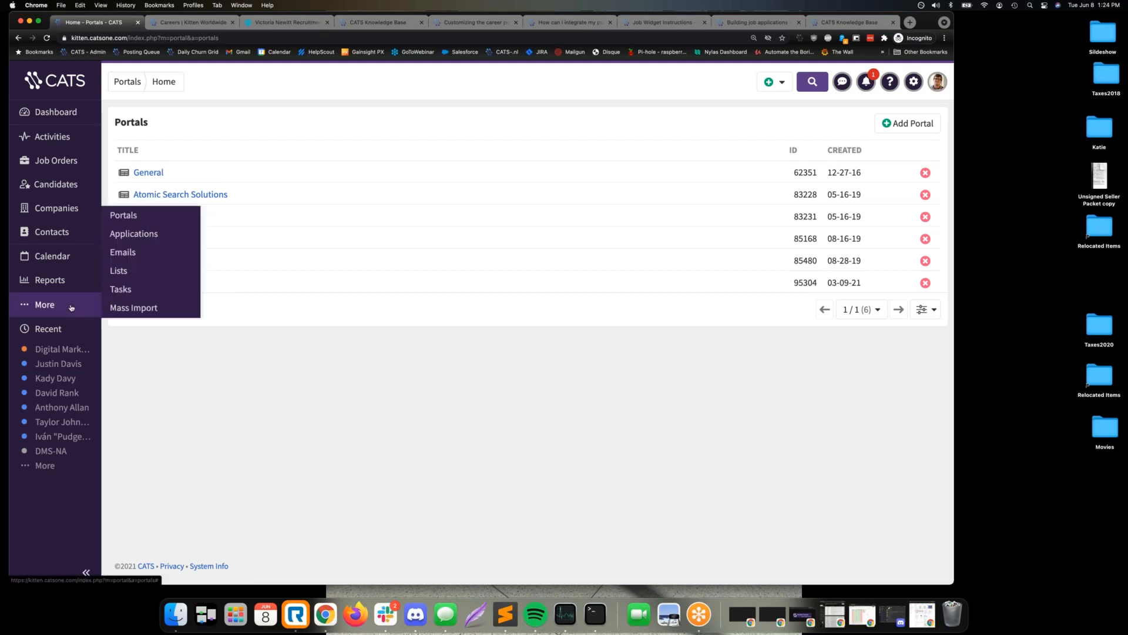
click(141, 215)
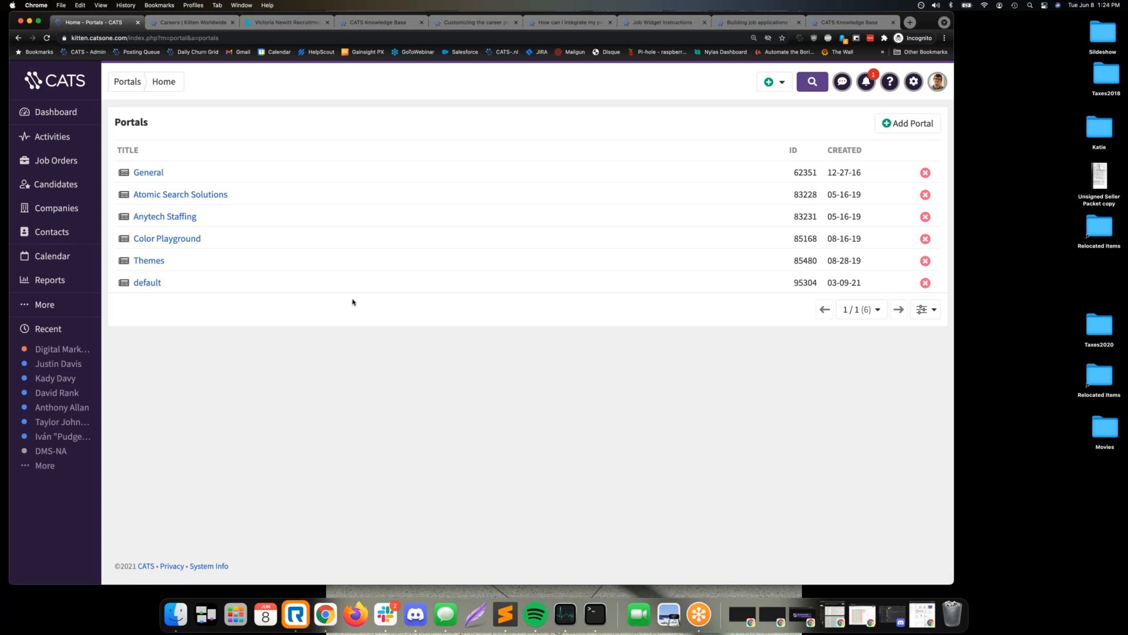
- Highlight the General portal in the list, open it and look over its settings
drag(170, 172, 124, 177)
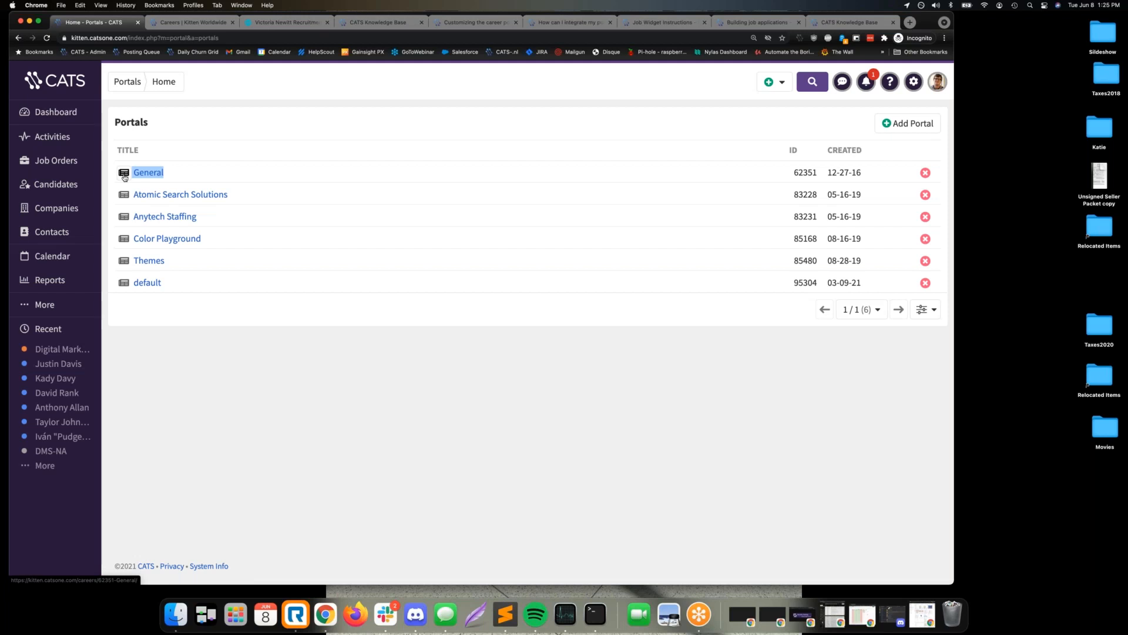
click(339, 310)
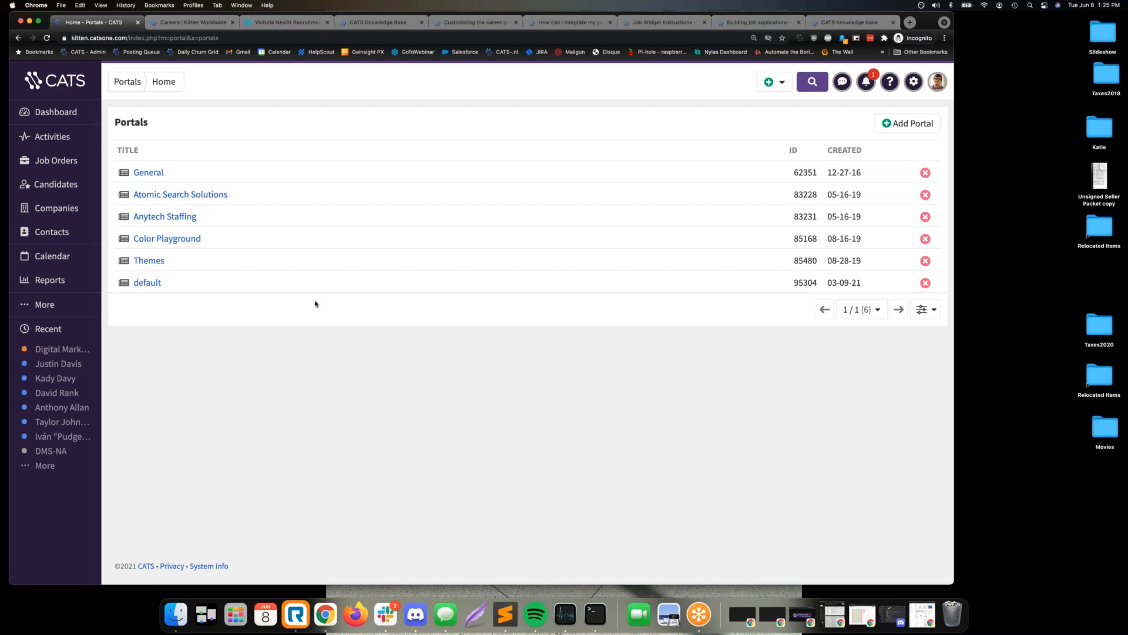
click(149, 174)
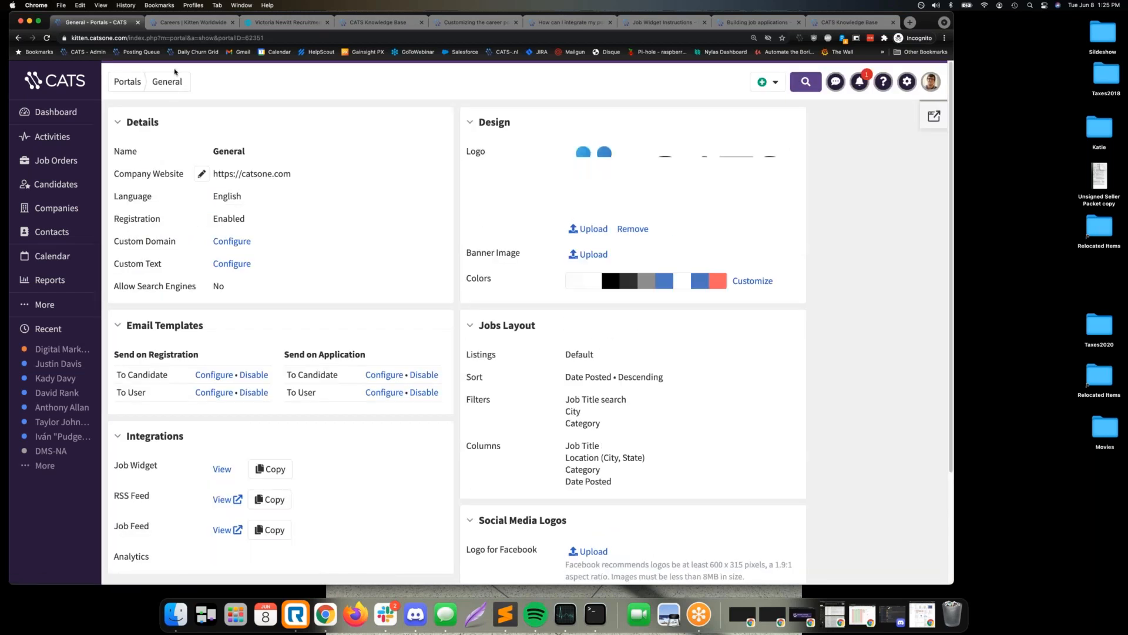
scroll(302, 205, down, 3)
scroll(303, 204, up, 3)
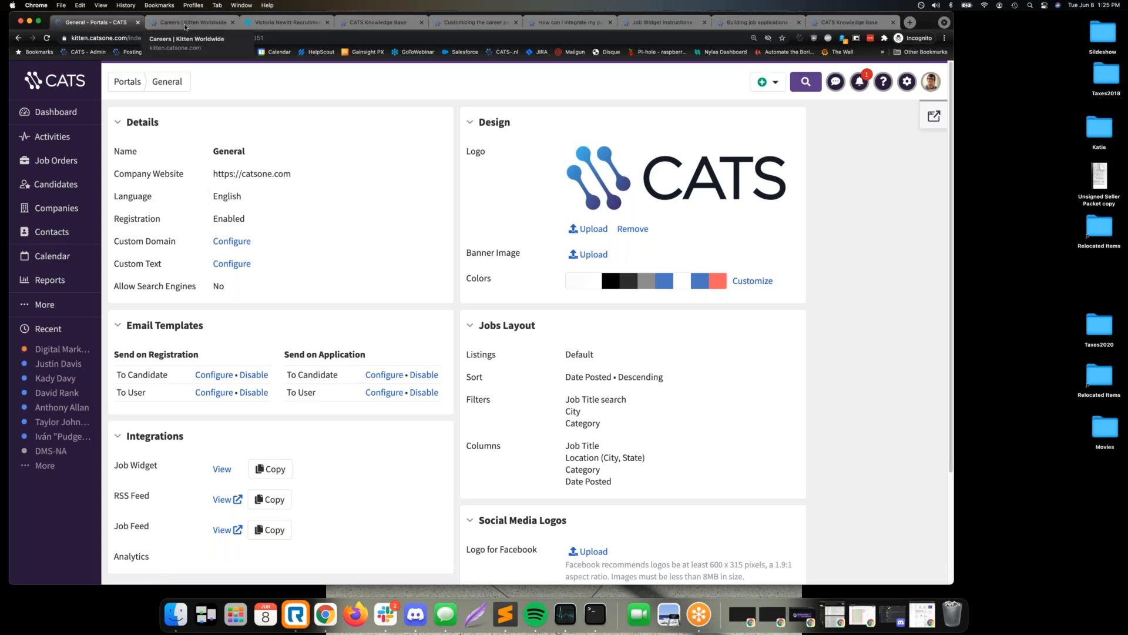
- Compare the logo on the public careers page with the one in the General portal's Design settings by highlighting both
click(185, 26)
scroll(377, 259, down, 3)
scroll(423, 217, up, 3)
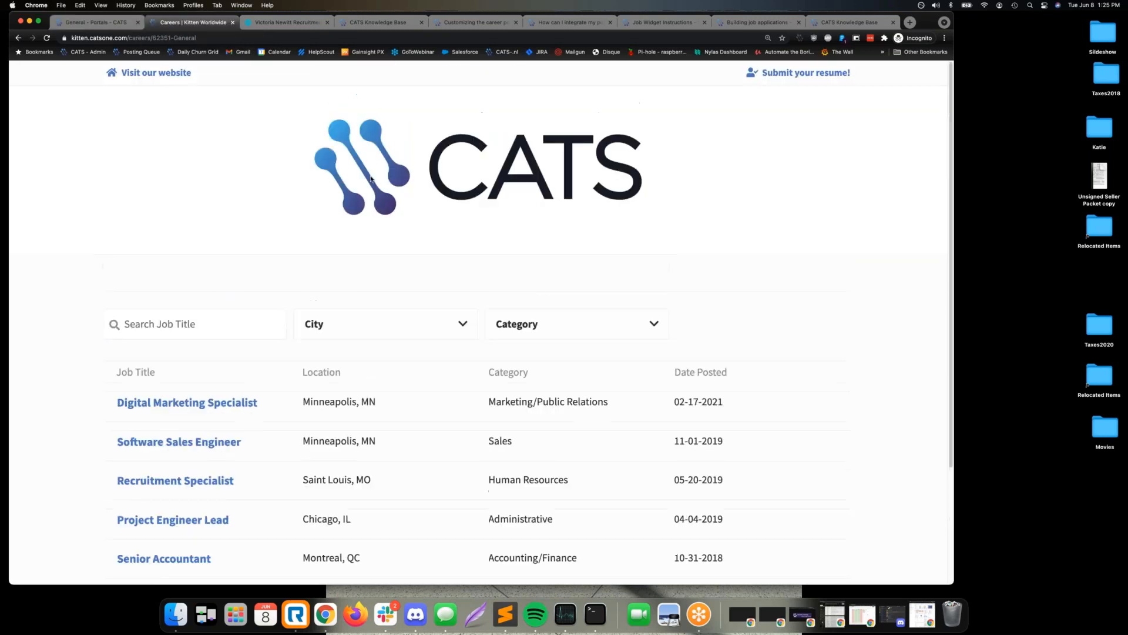
double_click(345, 179)
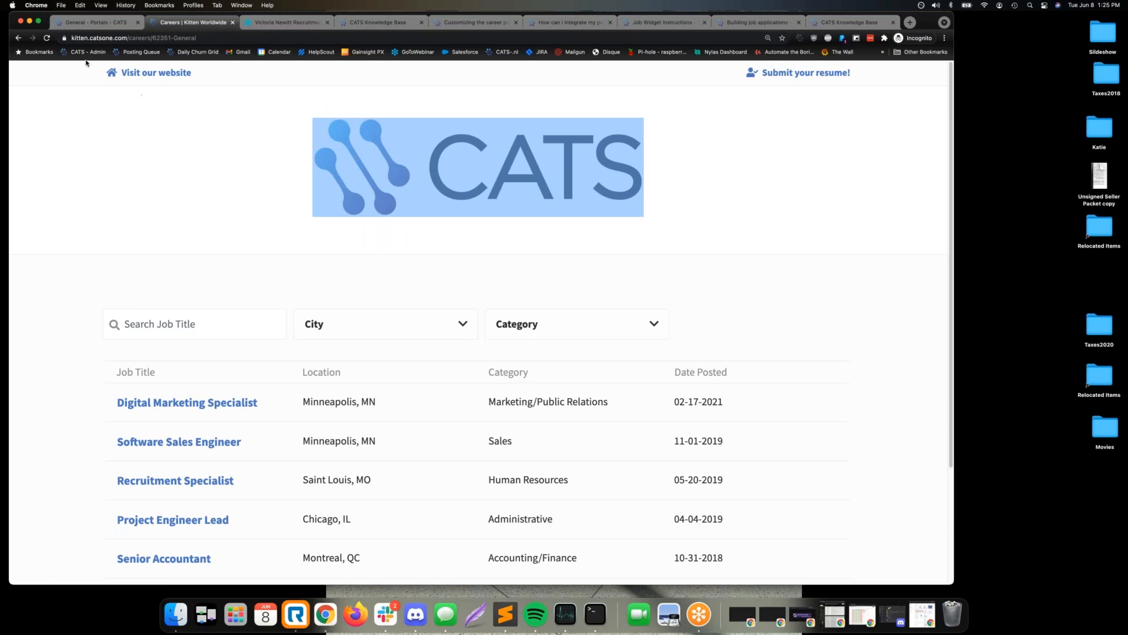
click(106, 26)
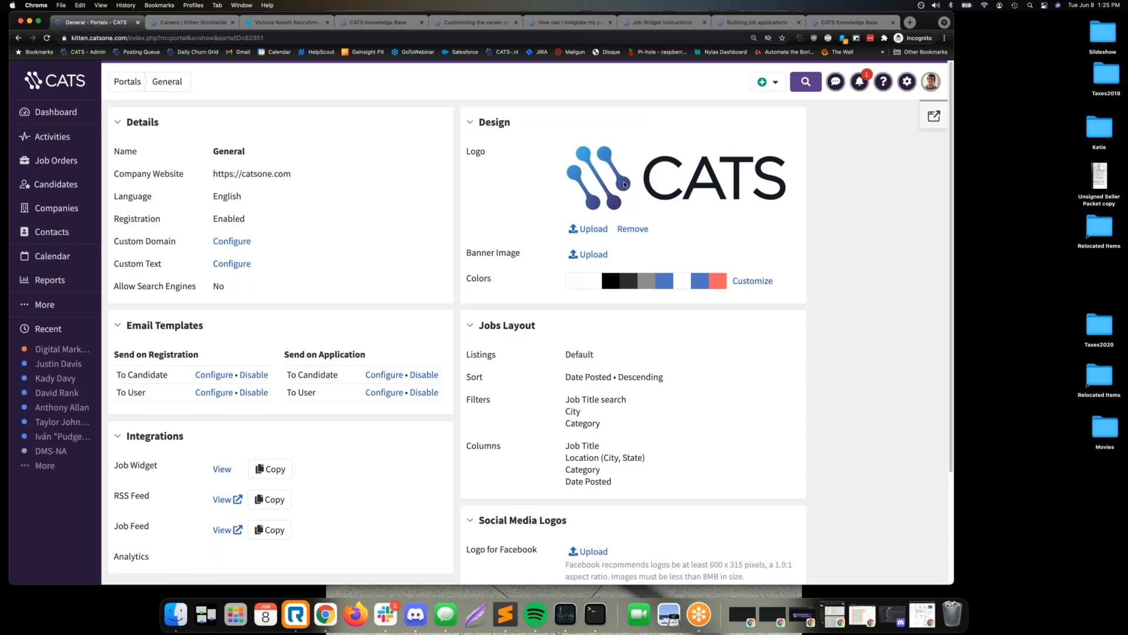
drag(624, 184, 810, 215)
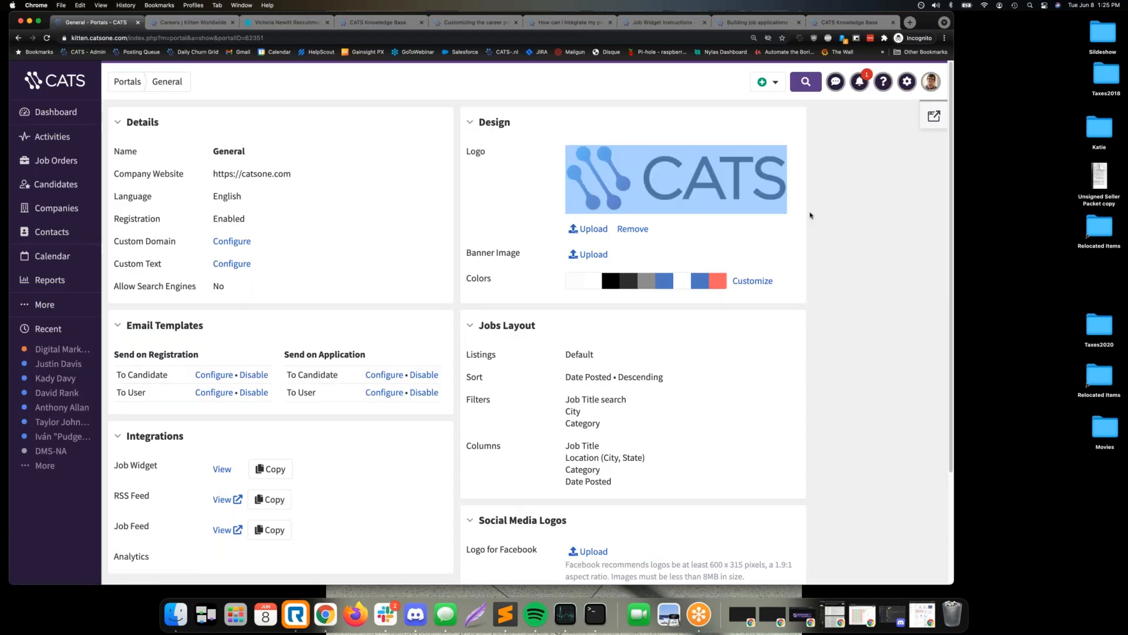
scroll(675, 211, down, 2)
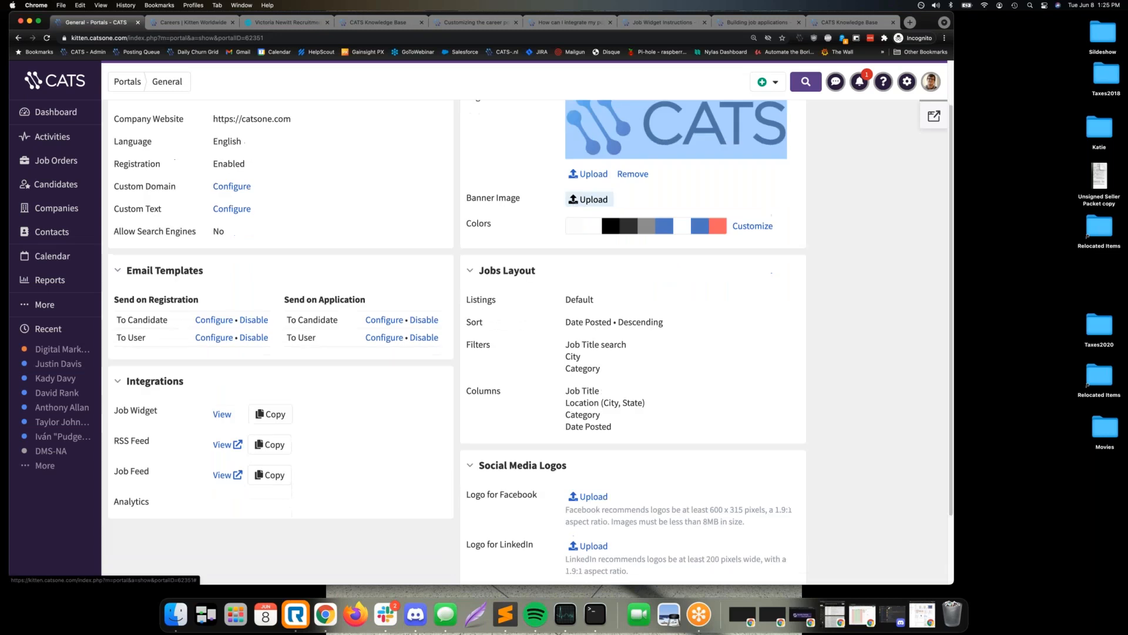
- Check the public careers page, then read the help article on customizing the career portal through its labeled color and header examples
click(196, 23)
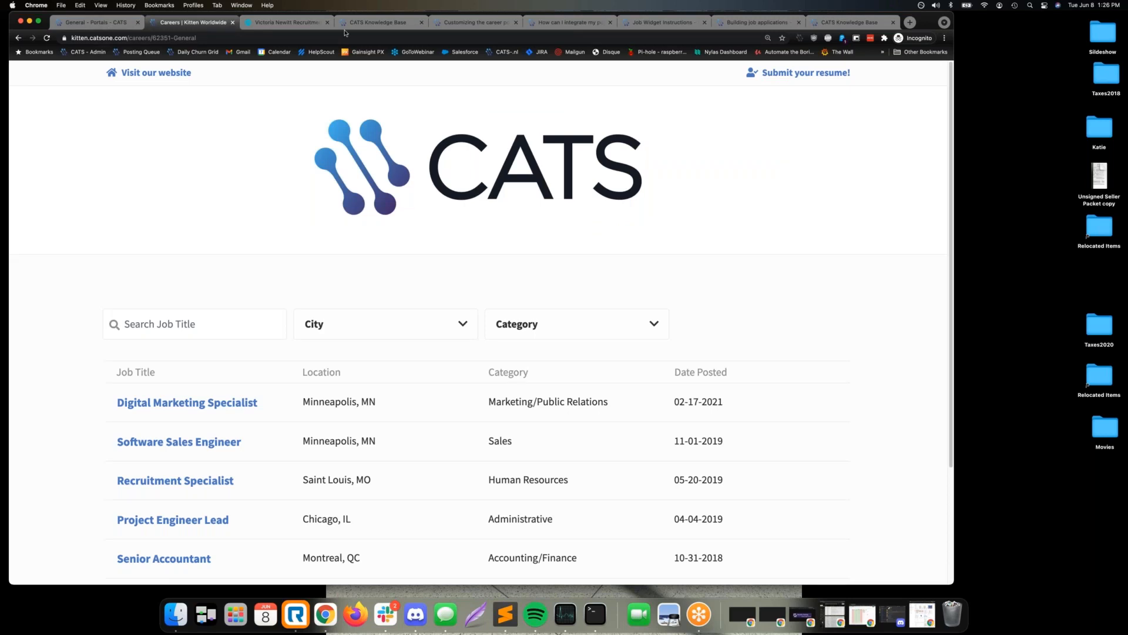
click(505, 23)
scroll(519, 240, up, 10)
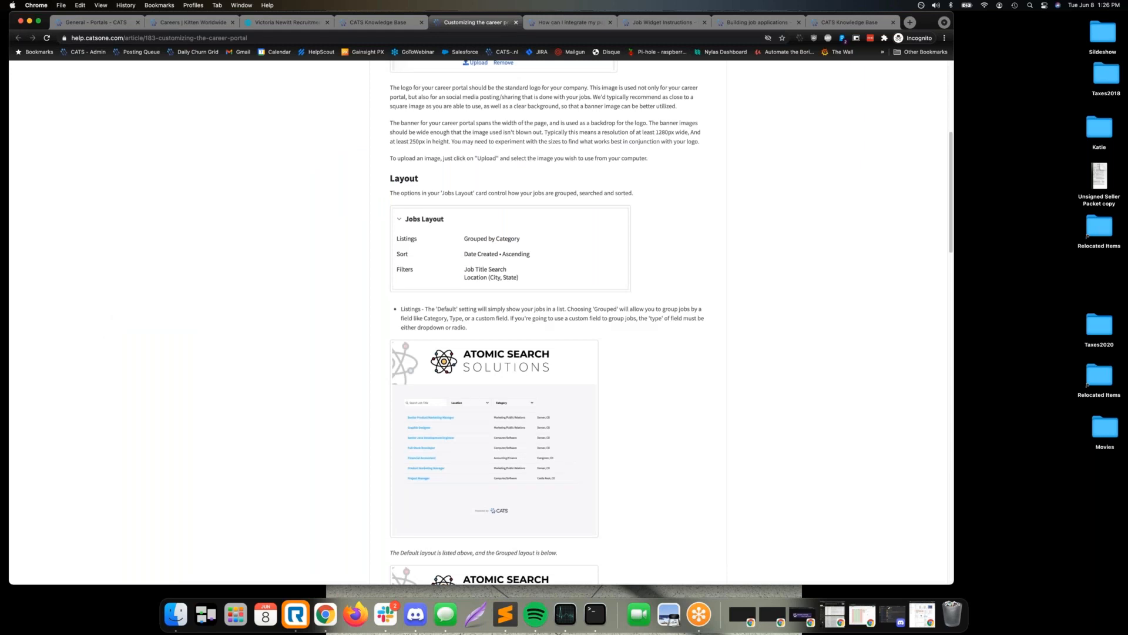
scroll(518, 240, down, 15)
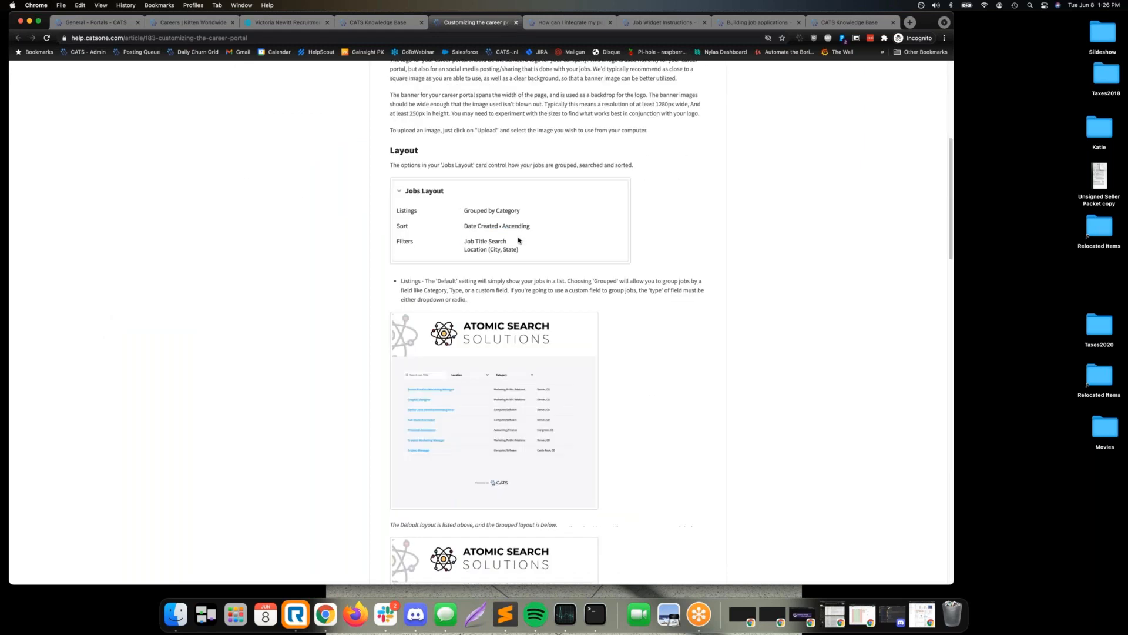
scroll(519, 240, down, 12)
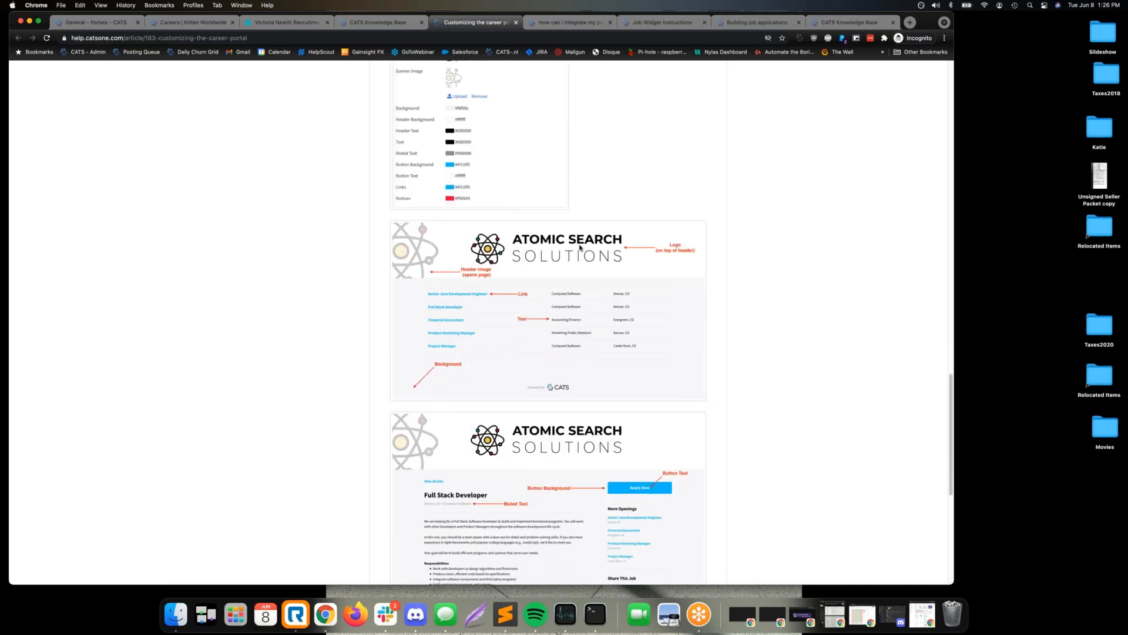
scroll(420, 249, down, 1)
scroll(421, 249, down, 5)
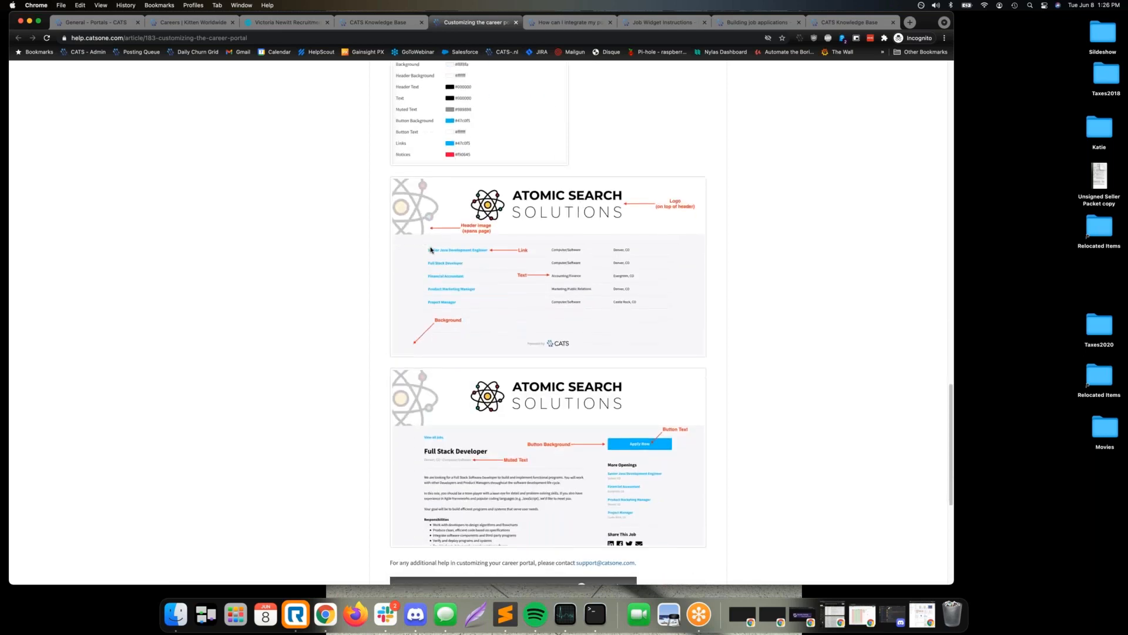
scroll(436, 252, up, 2)
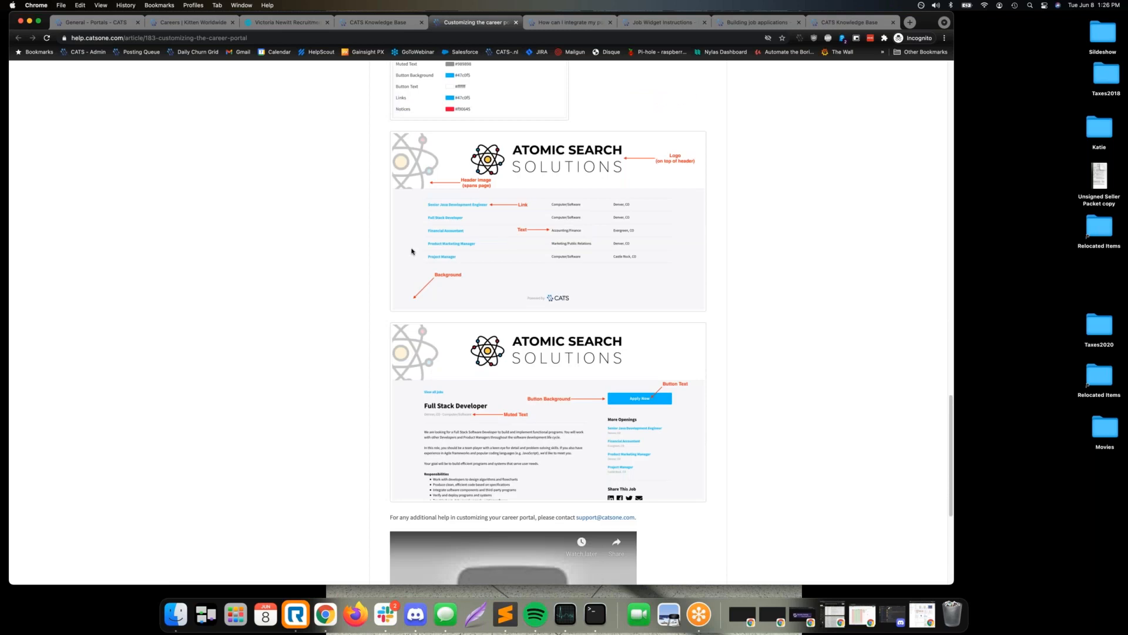
scroll(413, 251, down, 1)
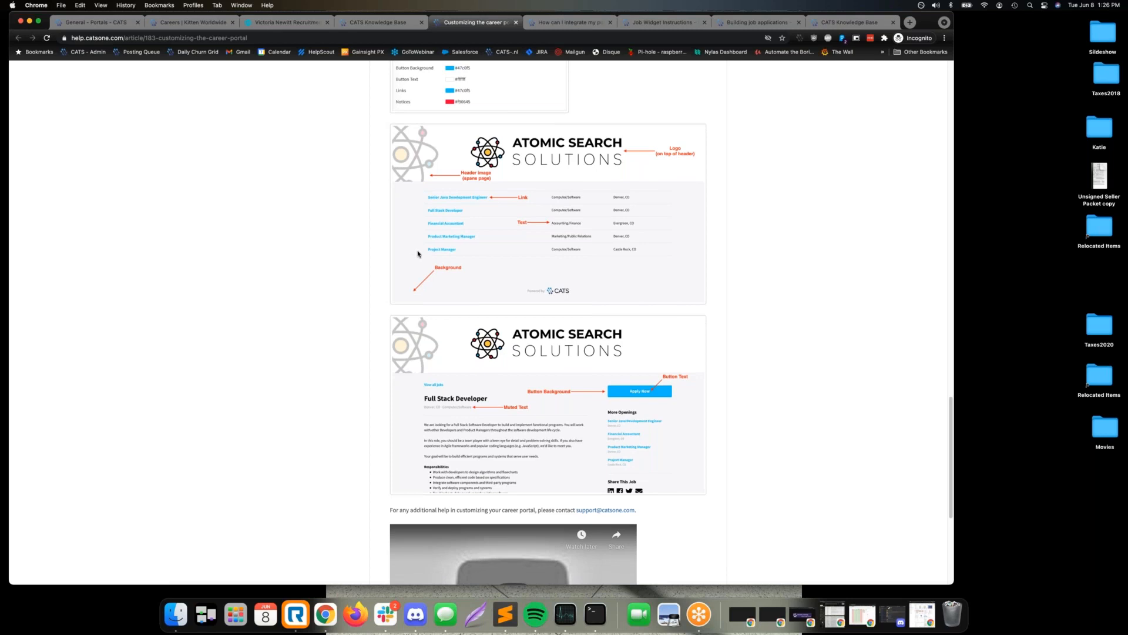
- Return to the General portal's settings, open its color customization and preview the Default and Dover presets
click(110, 22)
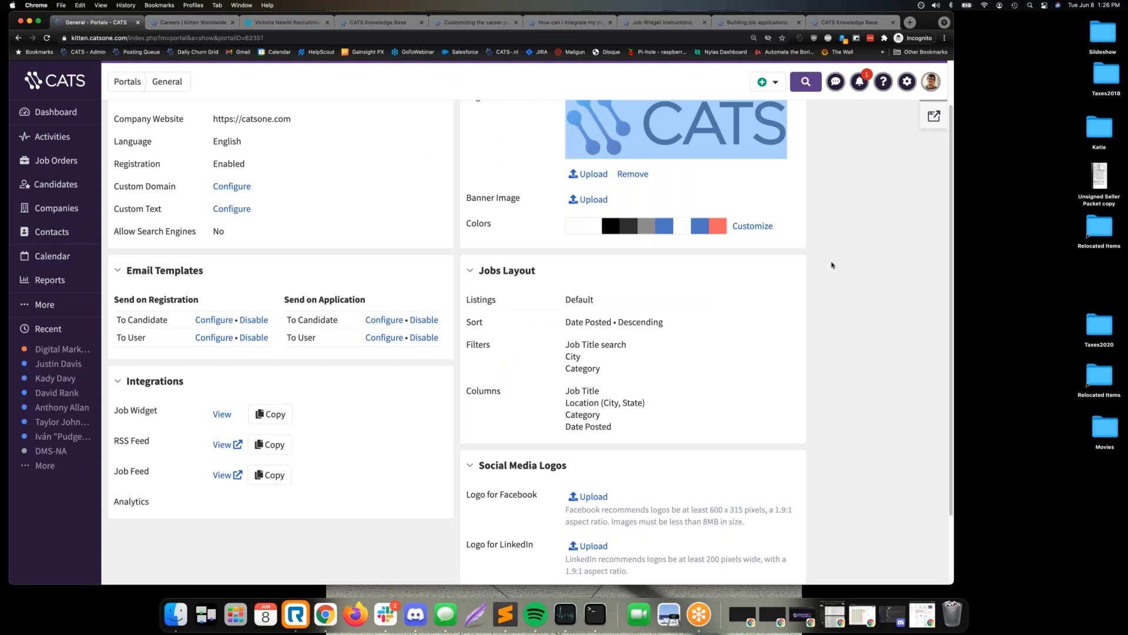
scroll(831, 264, up, 2)
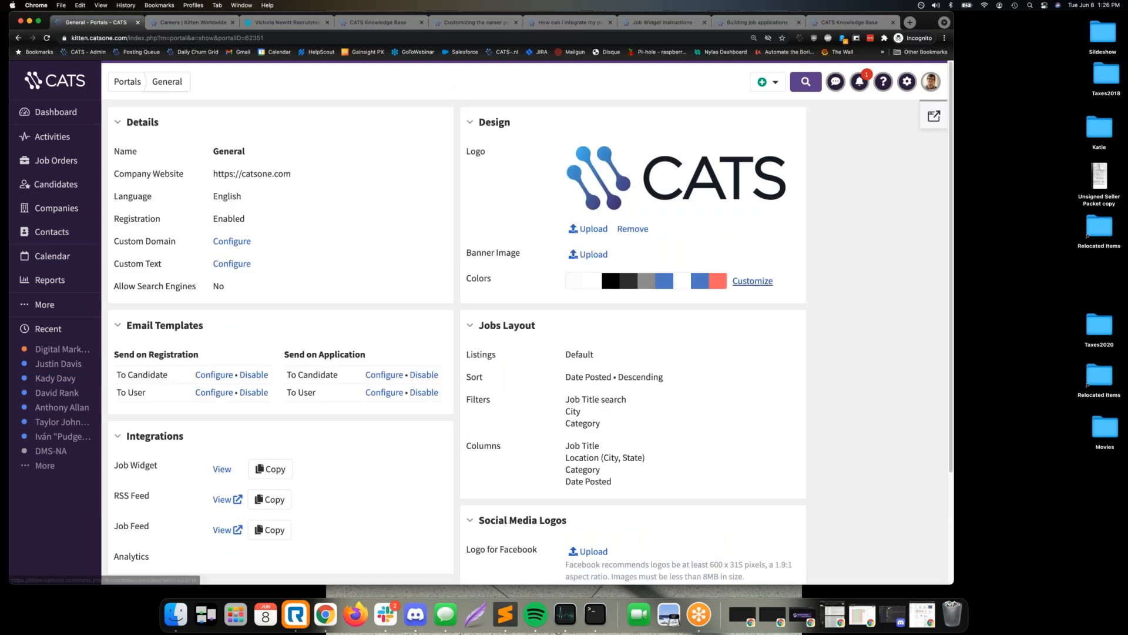
click(756, 285)
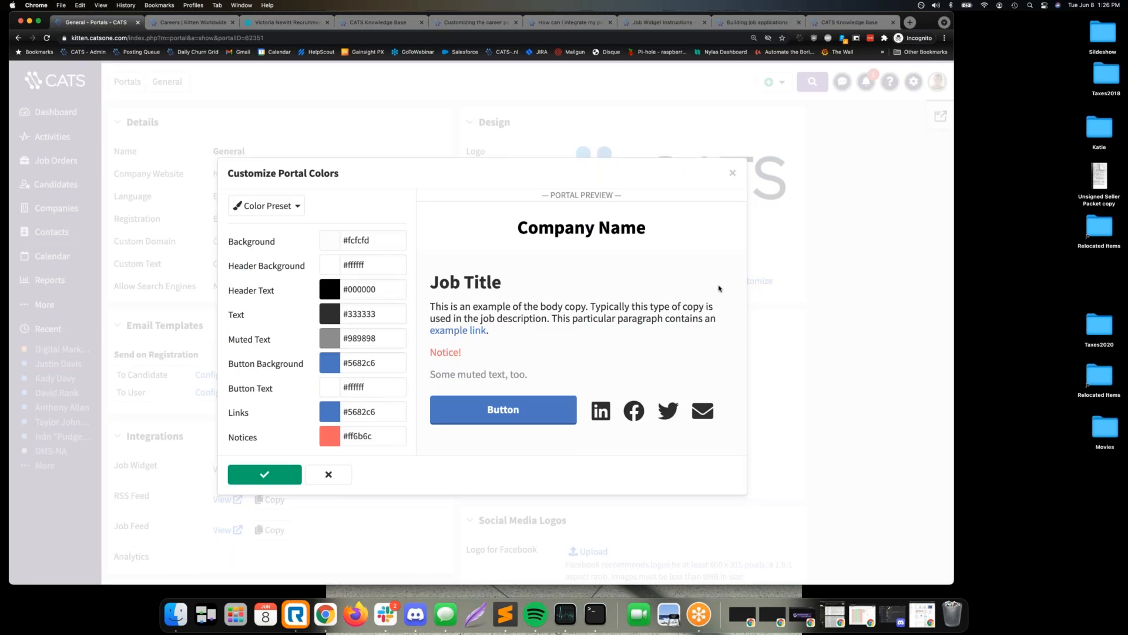
click(292, 205)
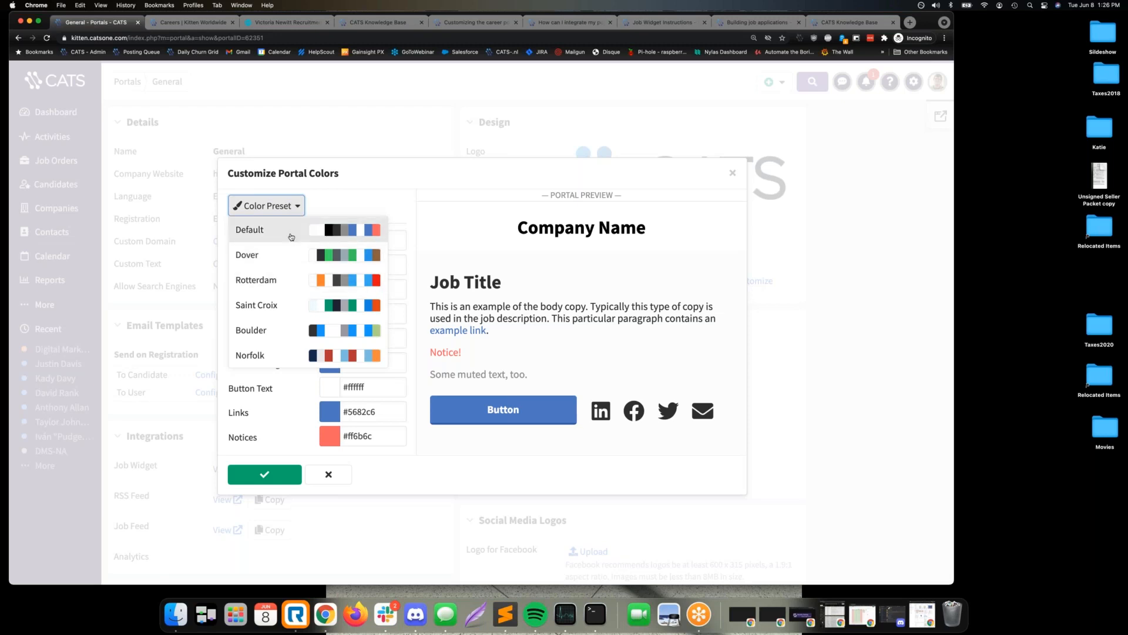
click(291, 231)
click(291, 205)
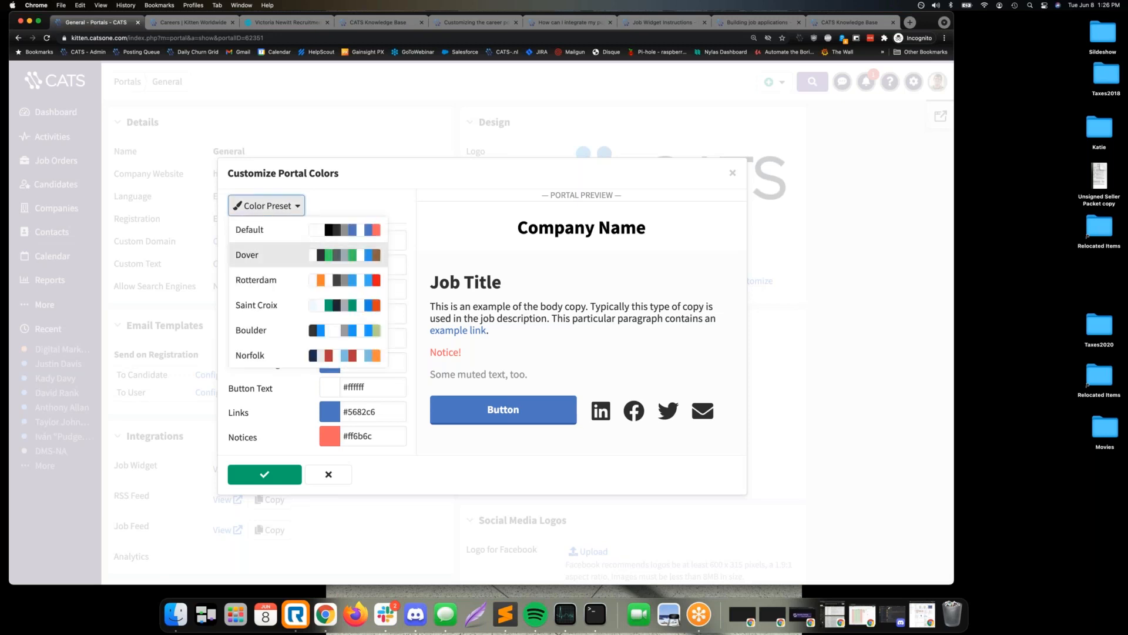
click(288, 247)
- Preview the Rotterdam and Boulder color presets, and leave the portal color customization without saving
click(289, 205)
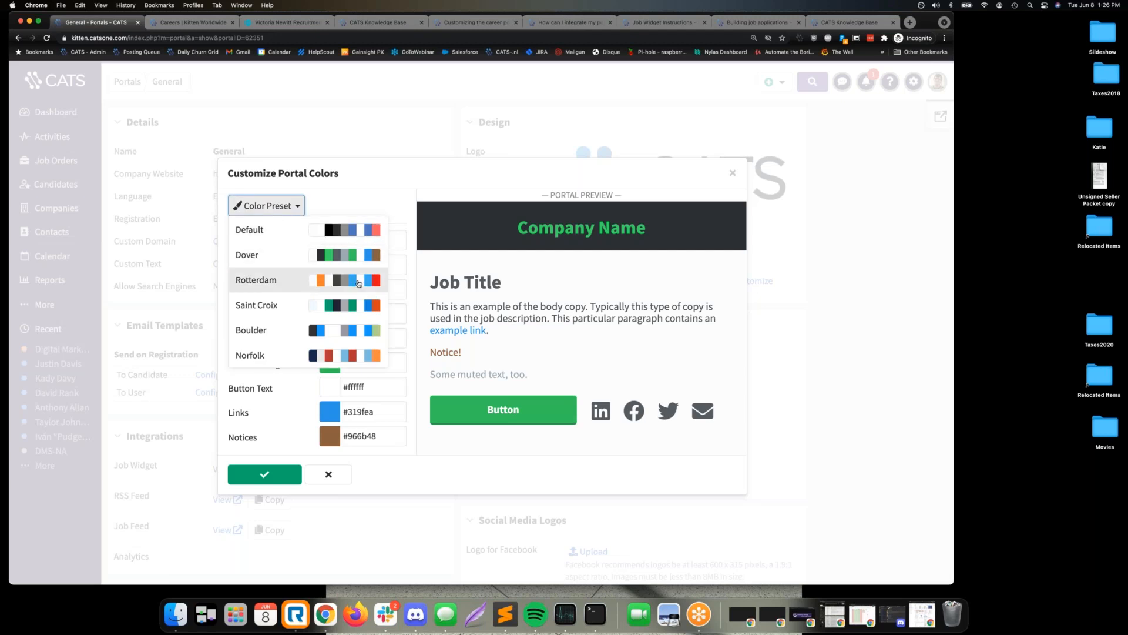
click(288, 280)
click(298, 217)
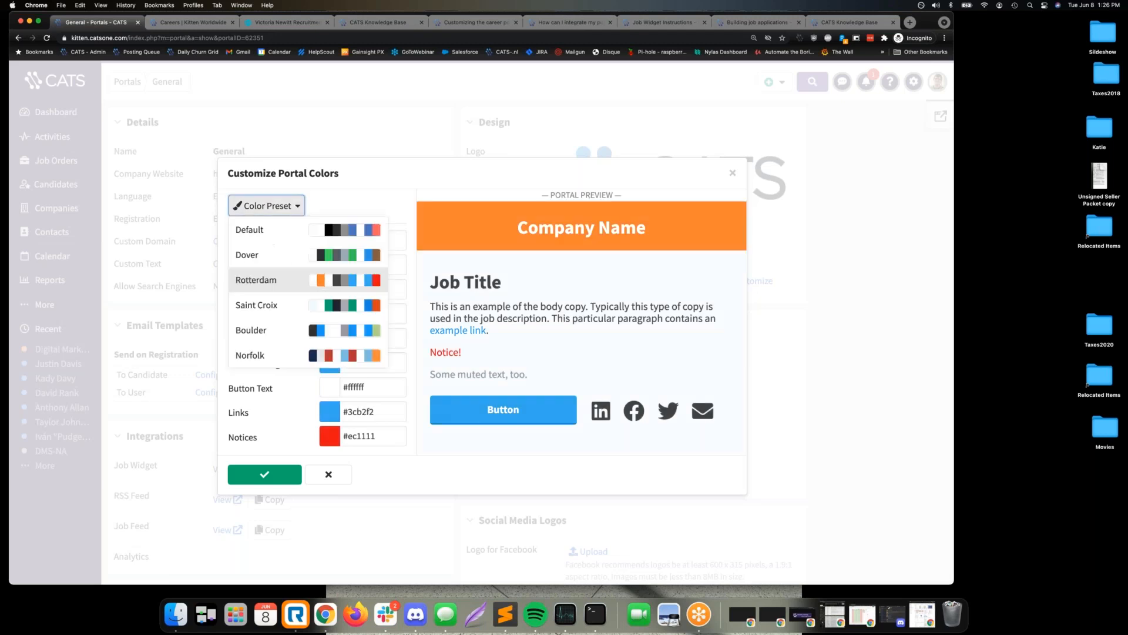
click(335, 329)
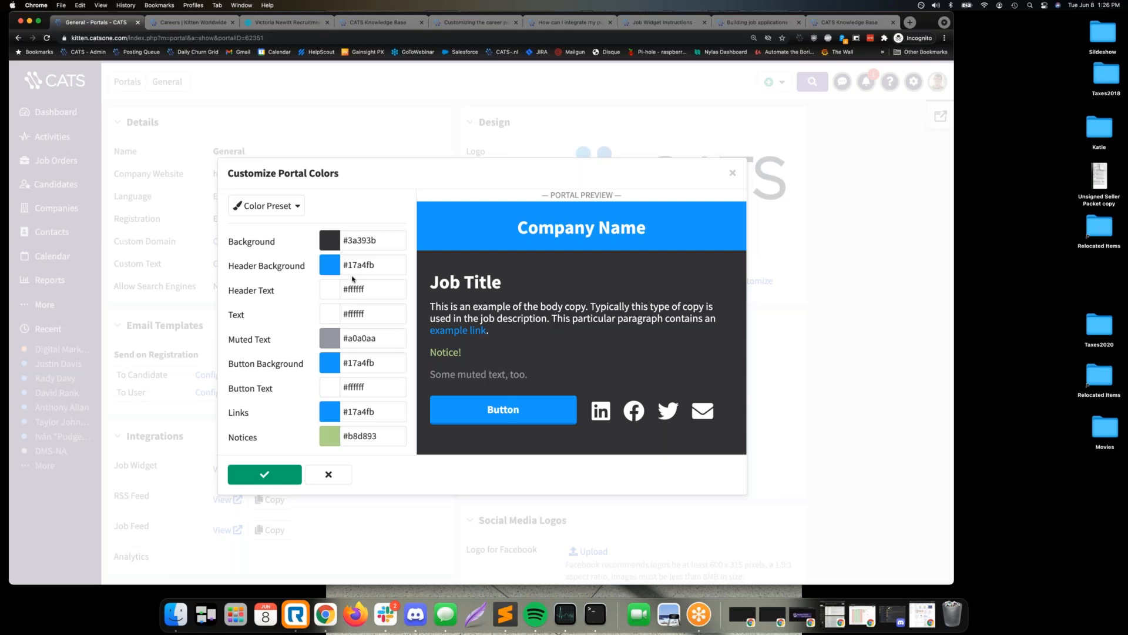
click(296, 206)
click(340, 332)
click(733, 173)
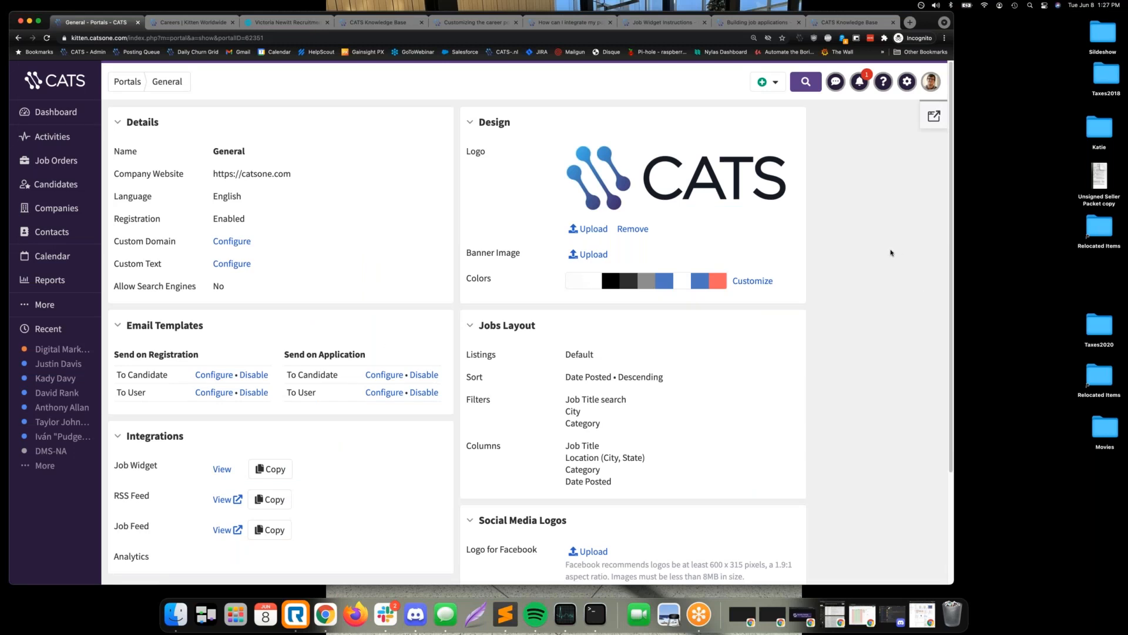
- Look at the portal's Jobs Layout settings and highlight the Job Title, Location and Category column headings on the public careers page
click(889, 253)
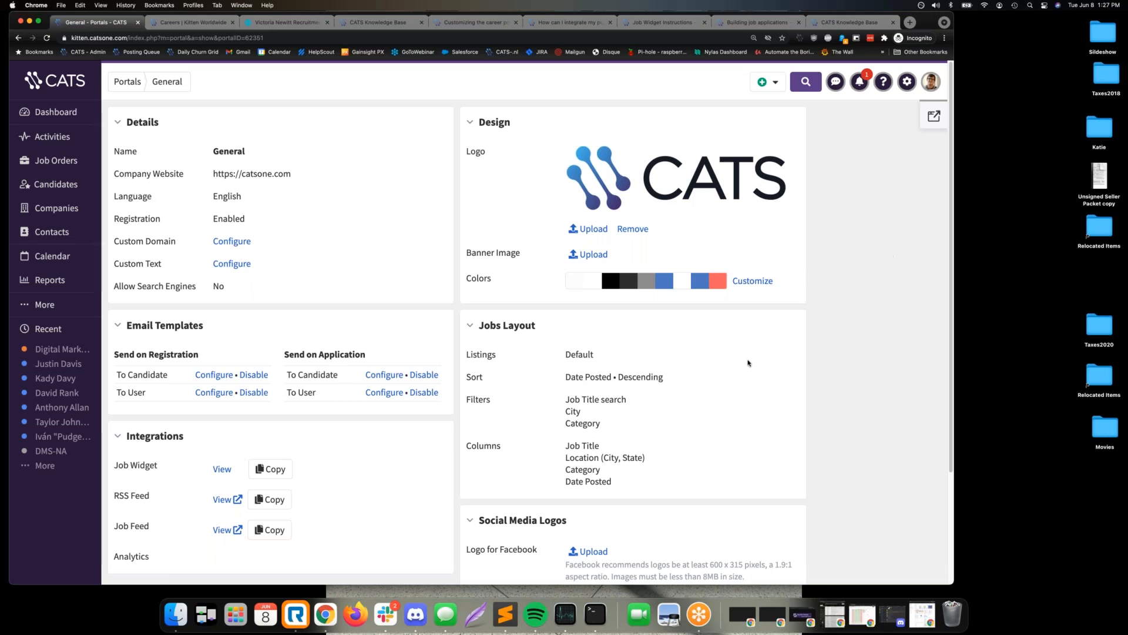
scroll(750, 359, down, 1)
scroll(750, 360, down, 1)
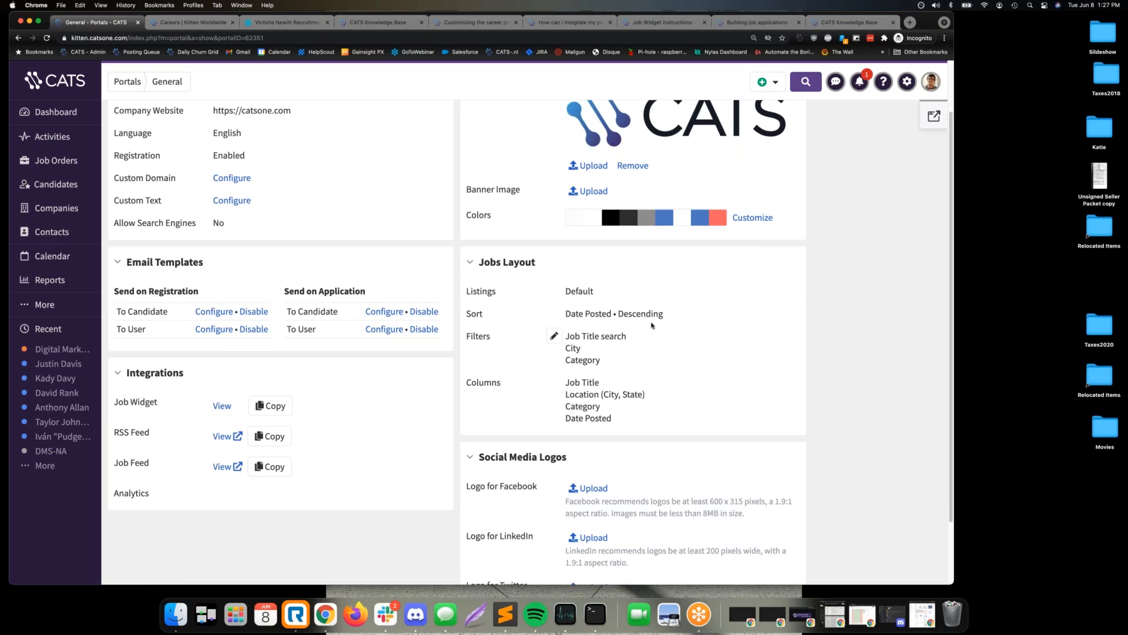
click(193, 23)
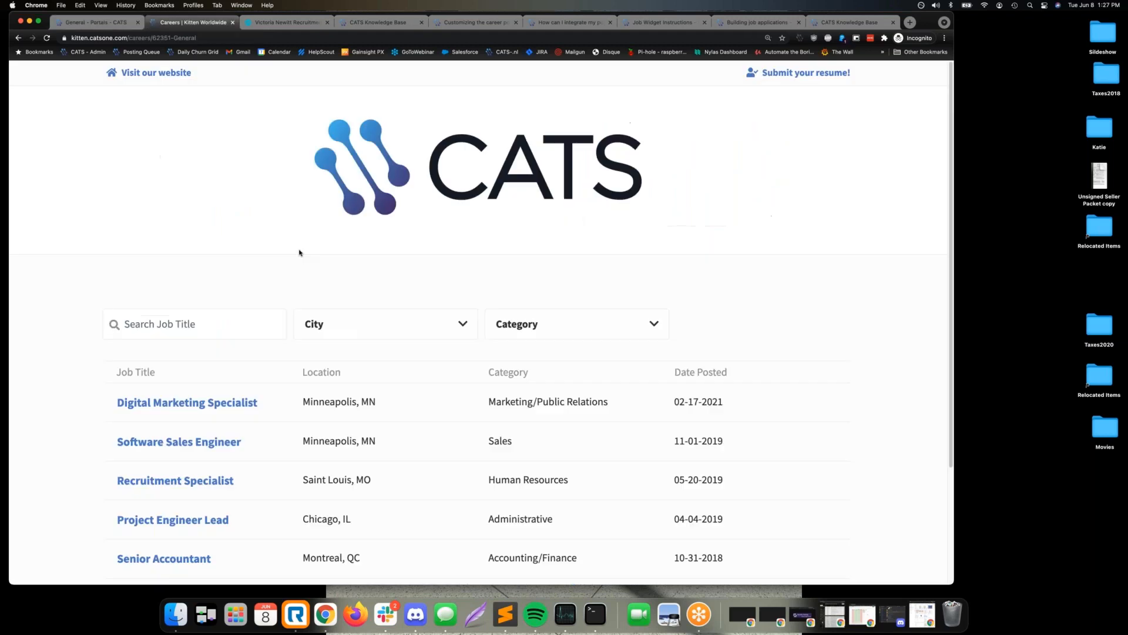
scroll(143, 251, down, 4)
triple_click(144, 252)
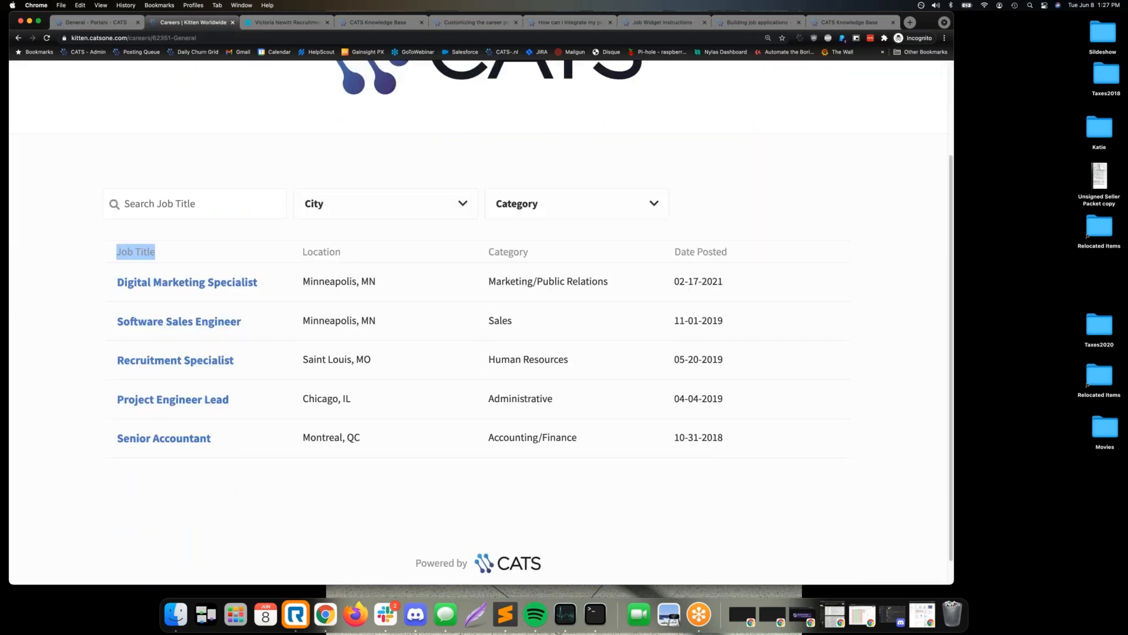
double_click(325, 253)
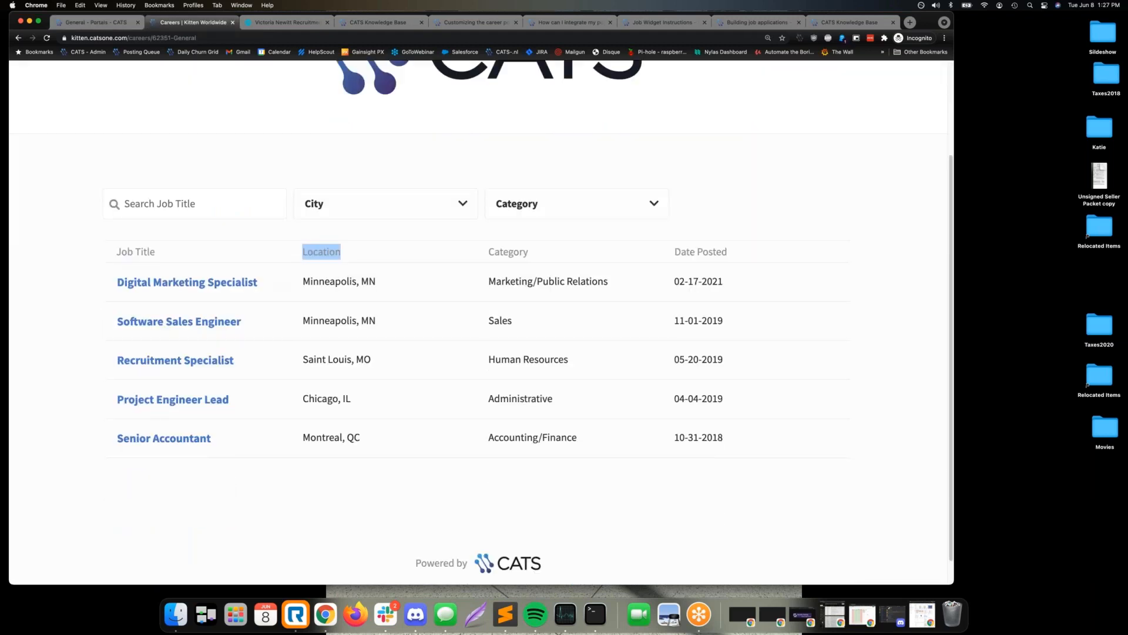
double_click(517, 252)
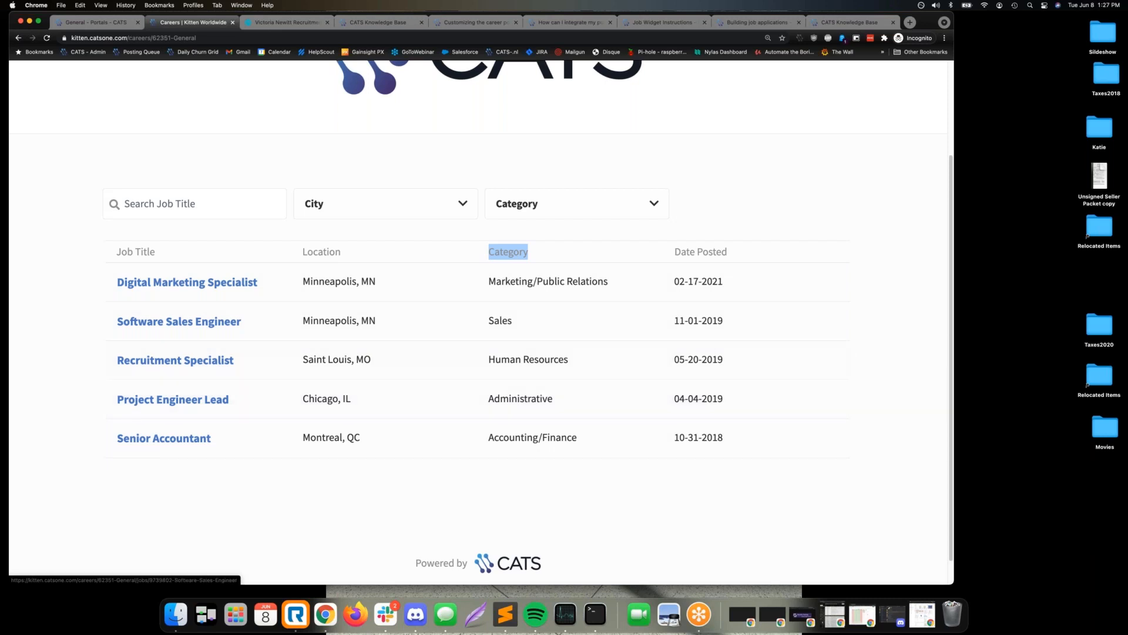
- Return to the General portal's settings, clear the Category column from the Jobs Layout columns and save the change
click(104, 22)
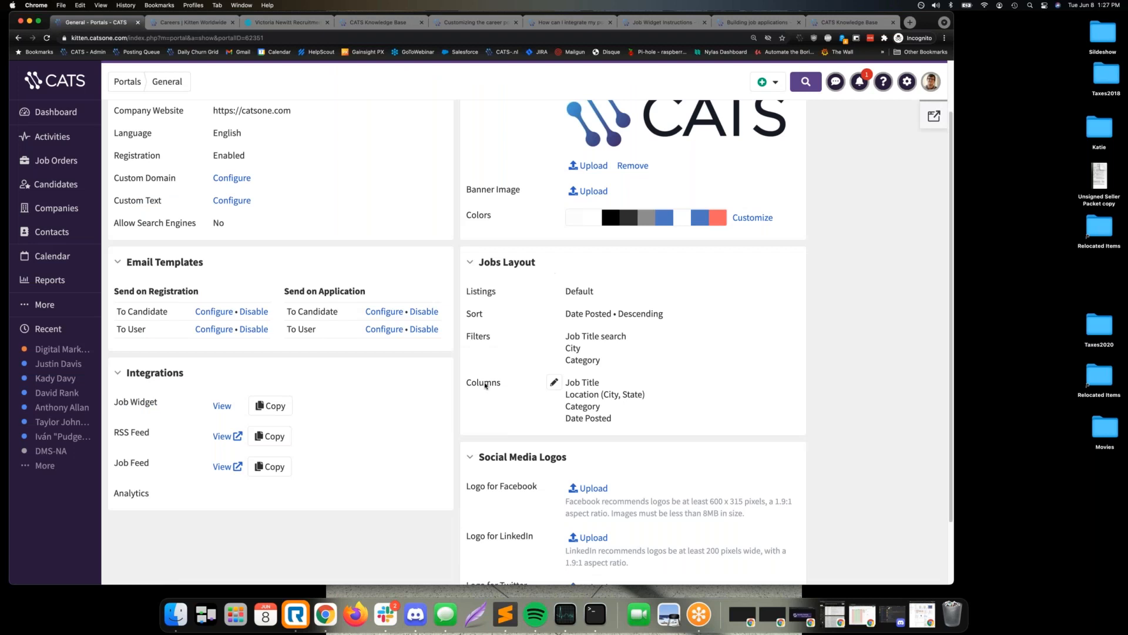
double_click(486, 385)
click(554, 383)
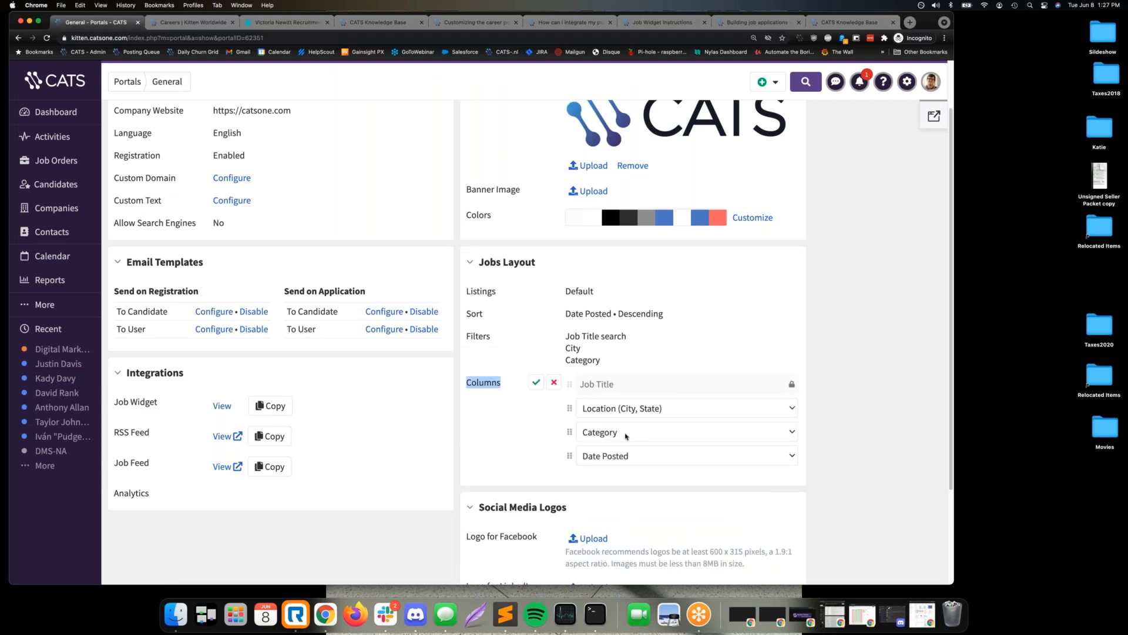
click(626, 436)
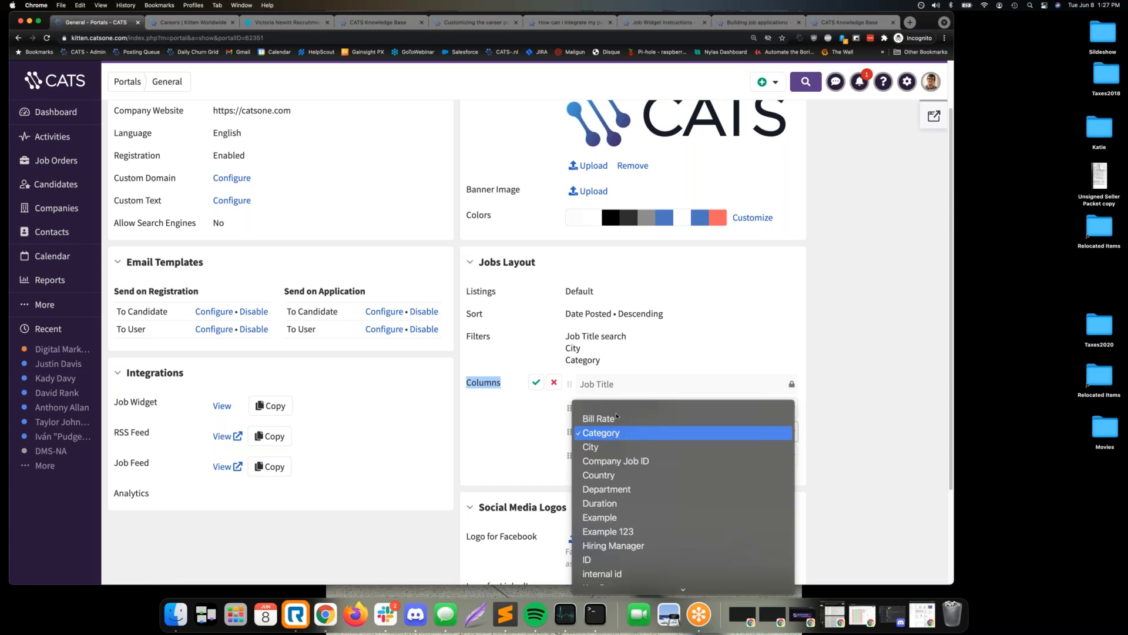
click(614, 410)
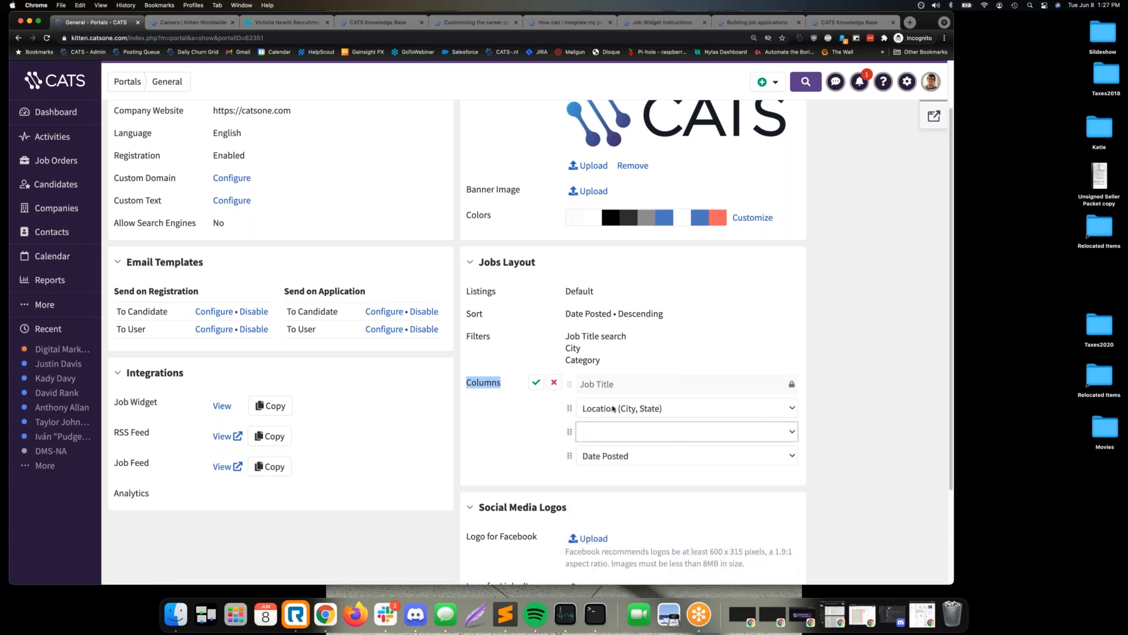
click(536, 382)
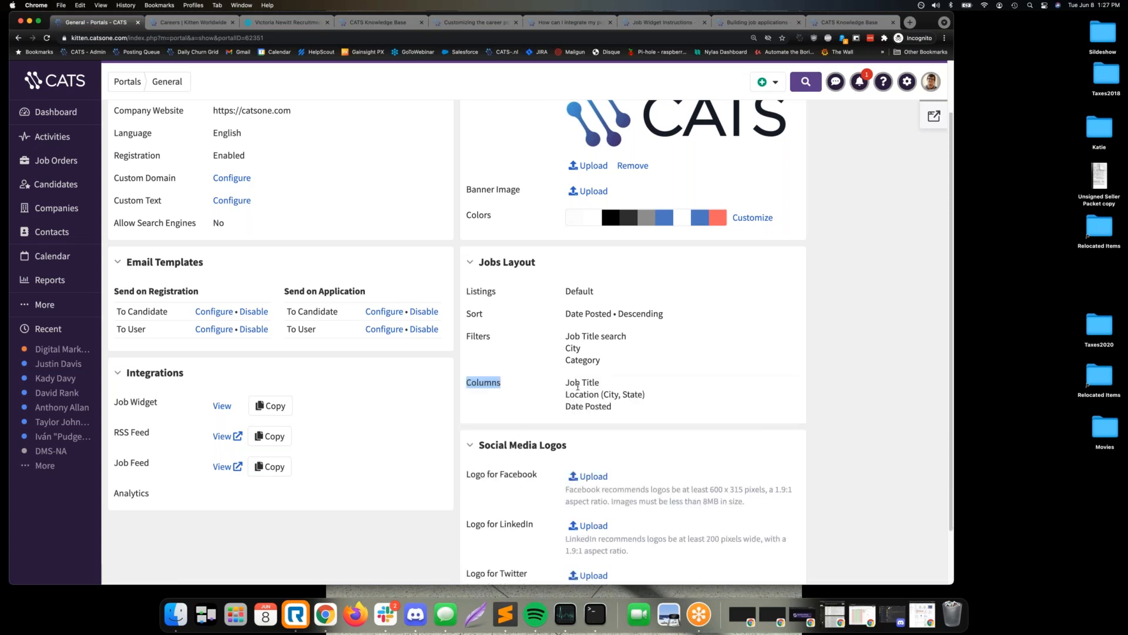
- Highlight the Date Posted entry in the column list, and reload the public careers page to check the jobs table's columns
drag(578, 406, 609, 416)
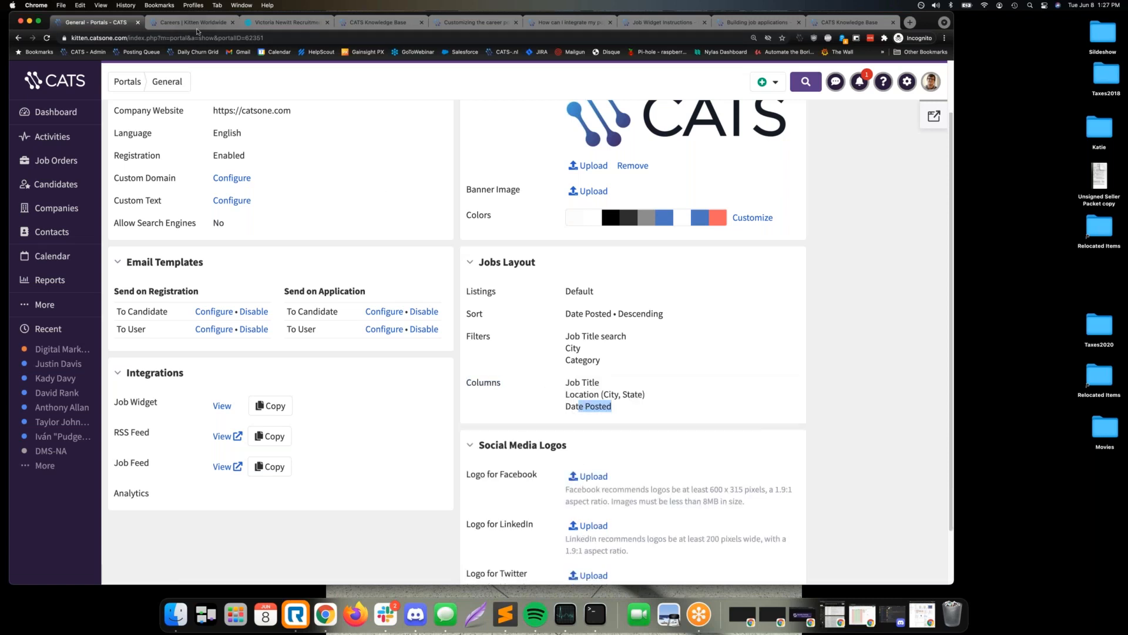
click(196, 26)
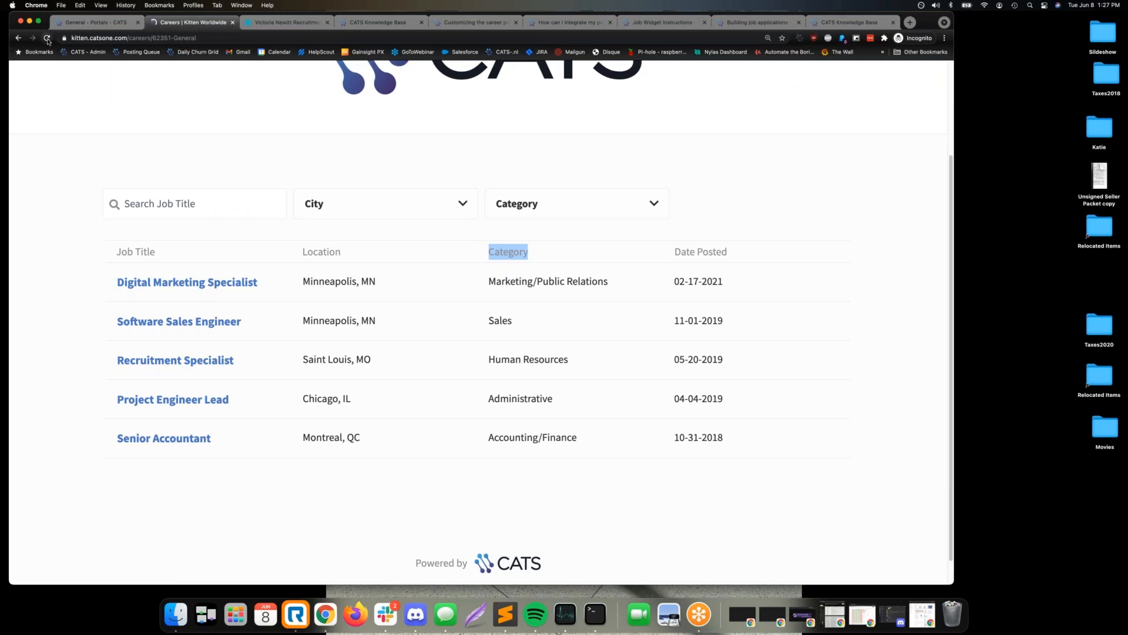
click(48, 38)
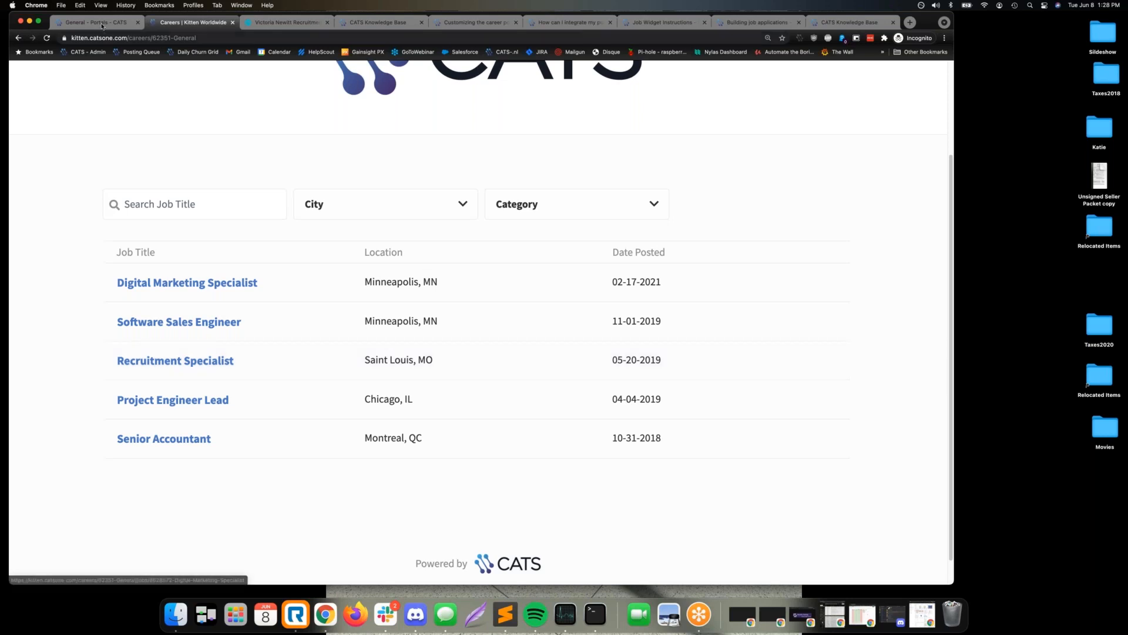
- Reopen the General portal's column settings, review the fields offered for the empty column slot, and leave without saving
key(ctrl+shift+Tab)
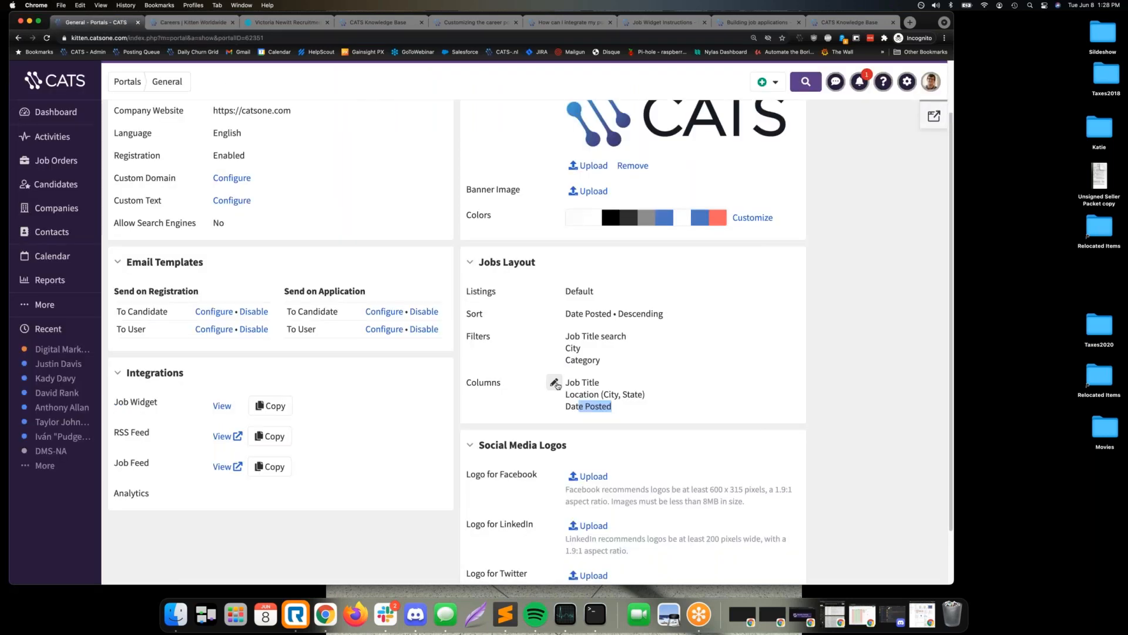
click(554, 382)
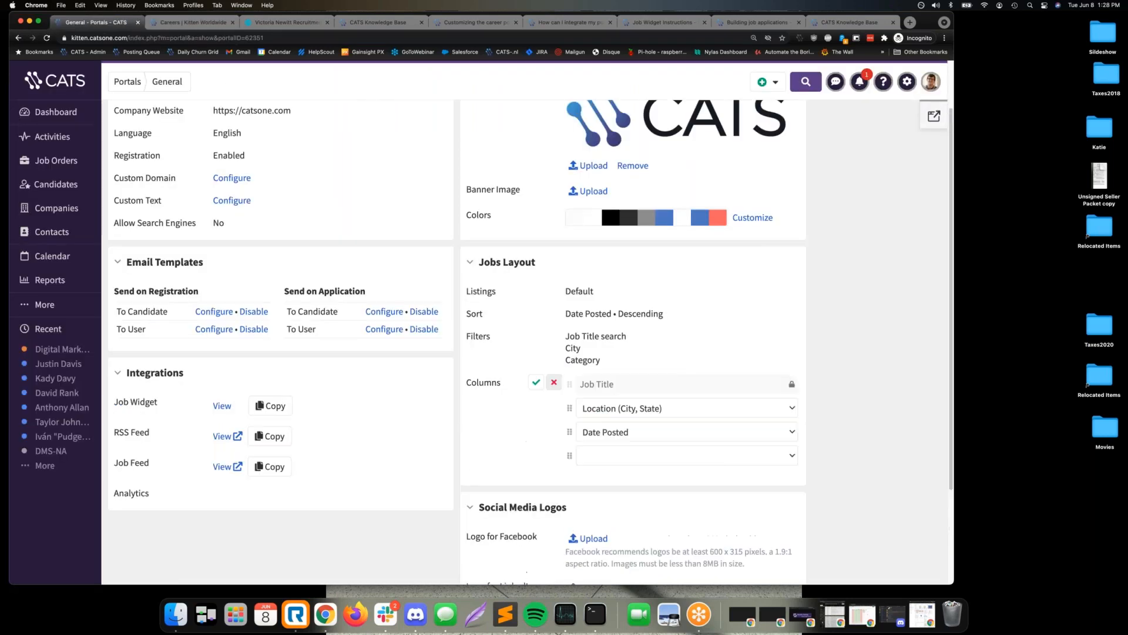
click(790, 459)
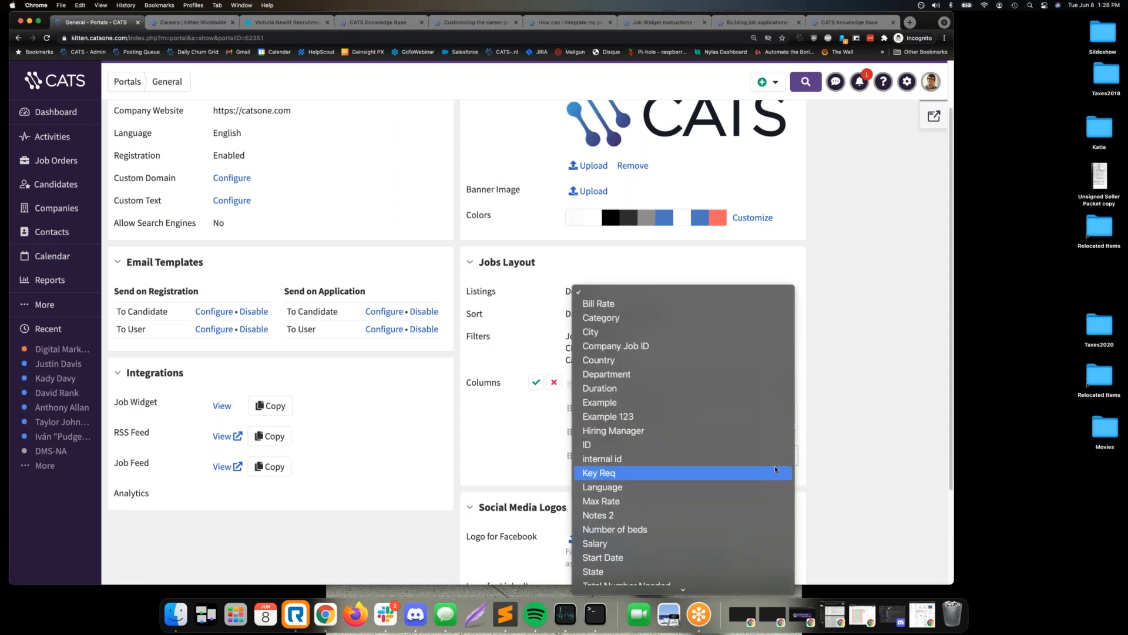
scroll(772, 469, down, 2)
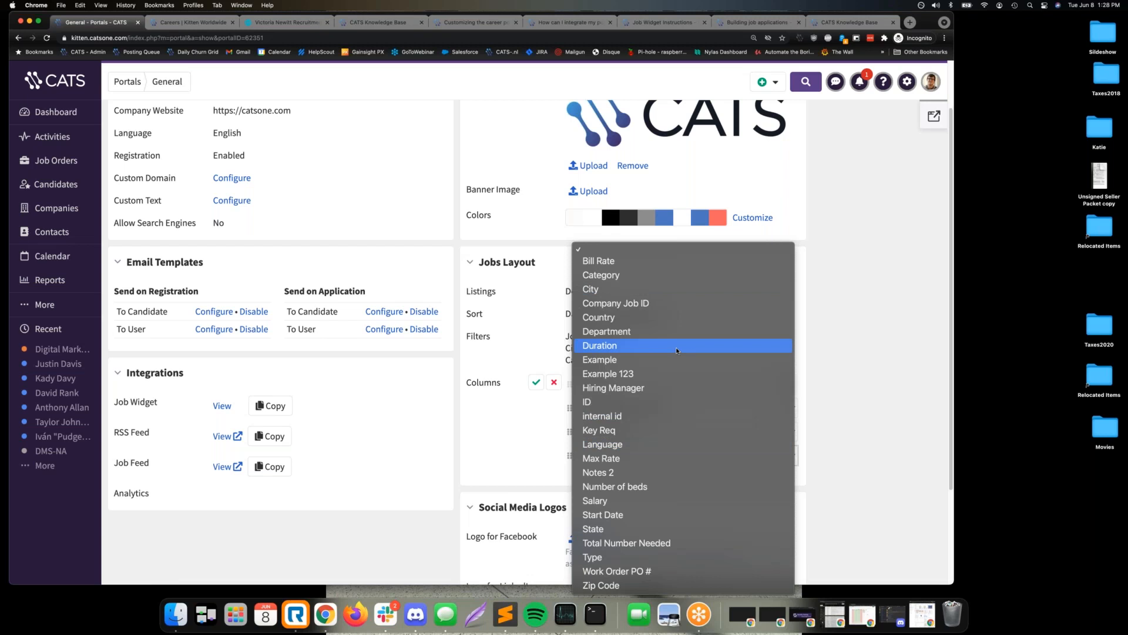
click(842, 374)
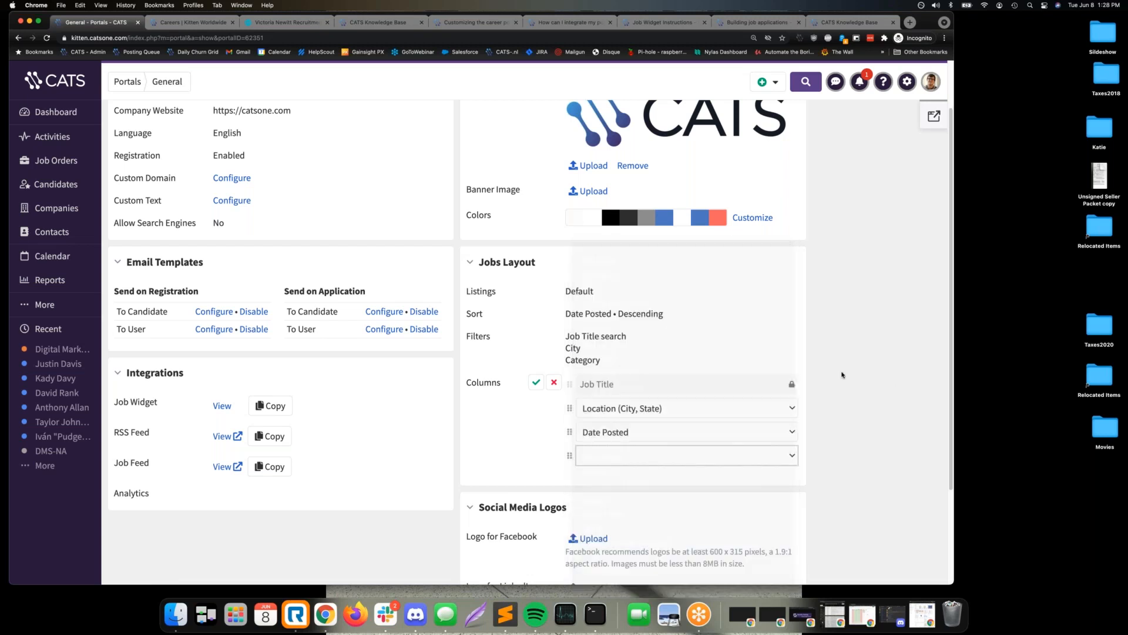
click(554, 382)
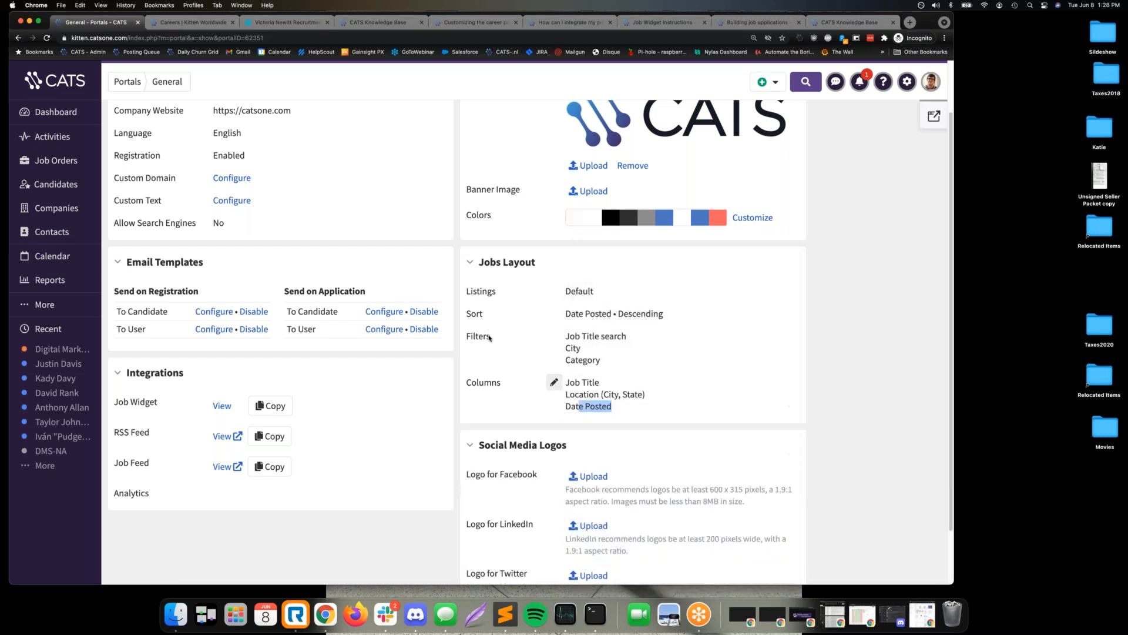
- Examine the job title search and the City and Category filters on the public careers page
click(213, 33)
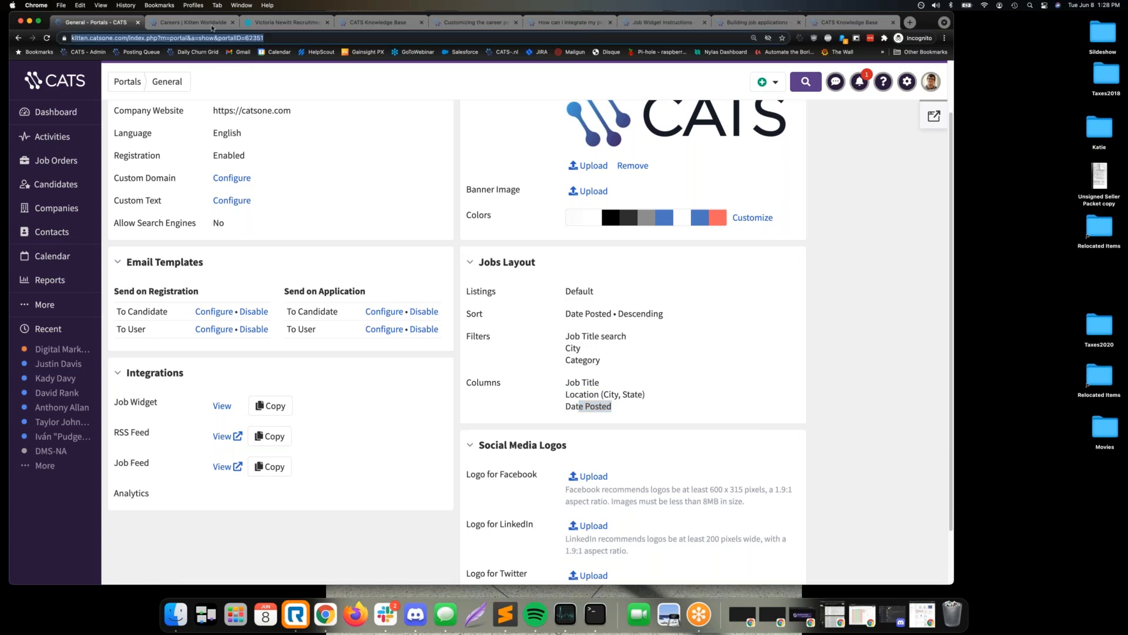
click(213, 27)
click(180, 204)
click(462, 204)
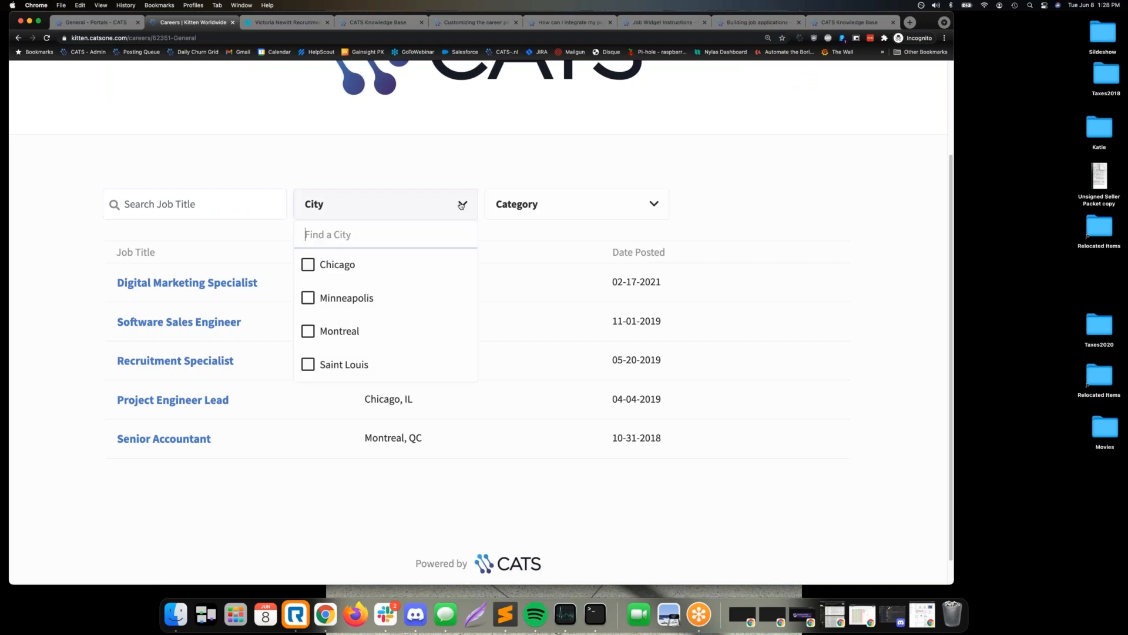
click(570, 175)
click(586, 195)
click(585, 195)
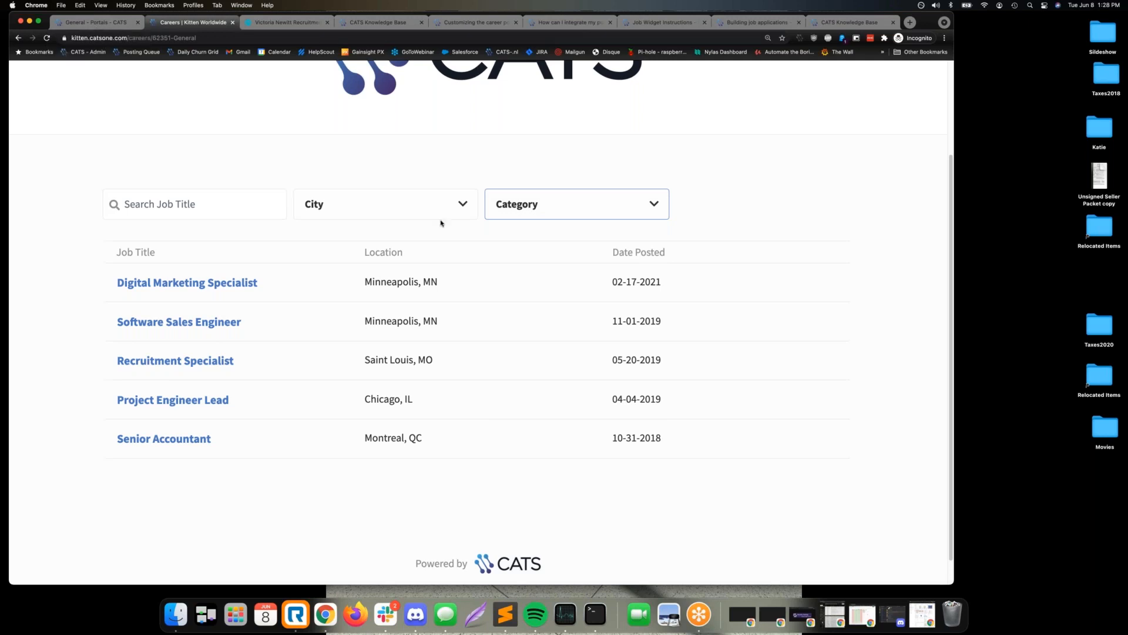
click(461, 209)
click(461, 208)
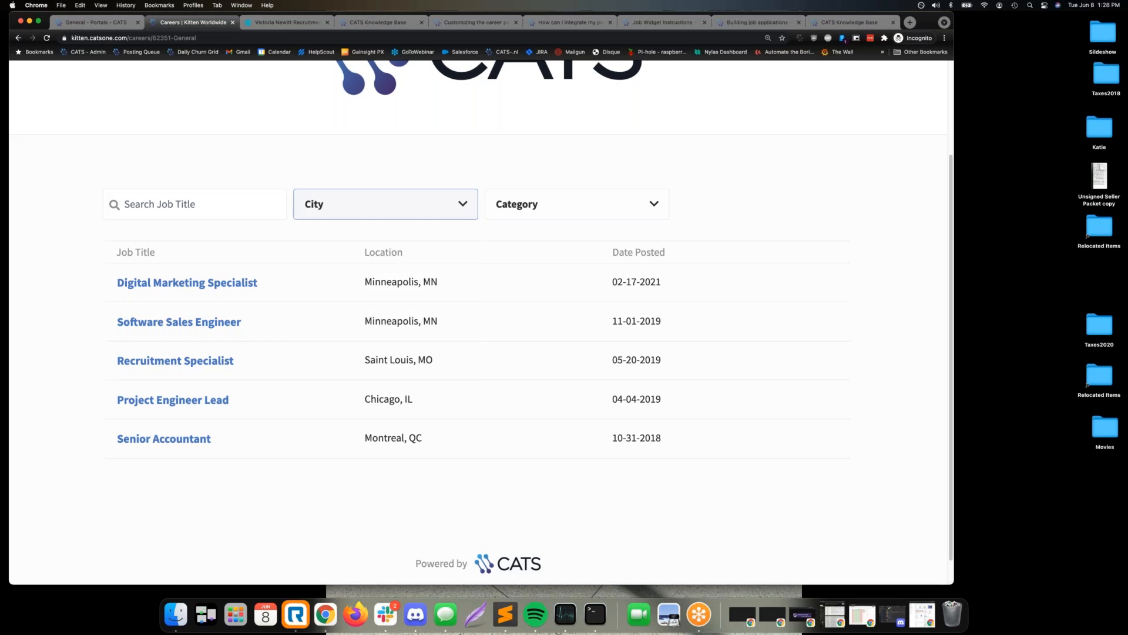
- Return to the General portal's settings and go back to the list of all portals
click(98, 24)
key(ctrl+Tab)
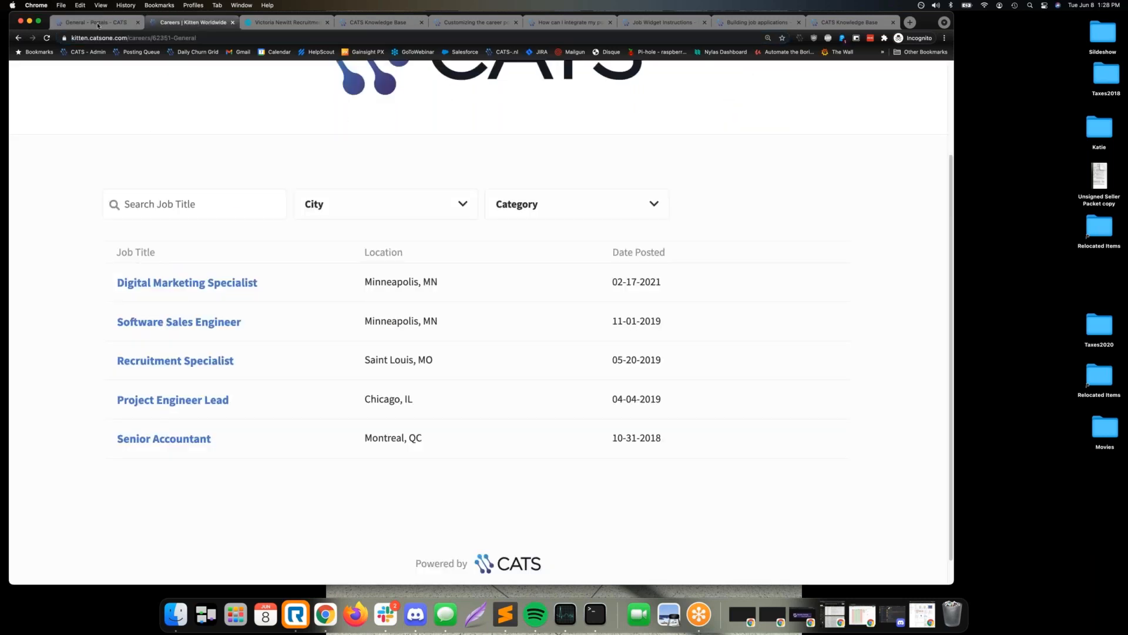
click(98, 23)
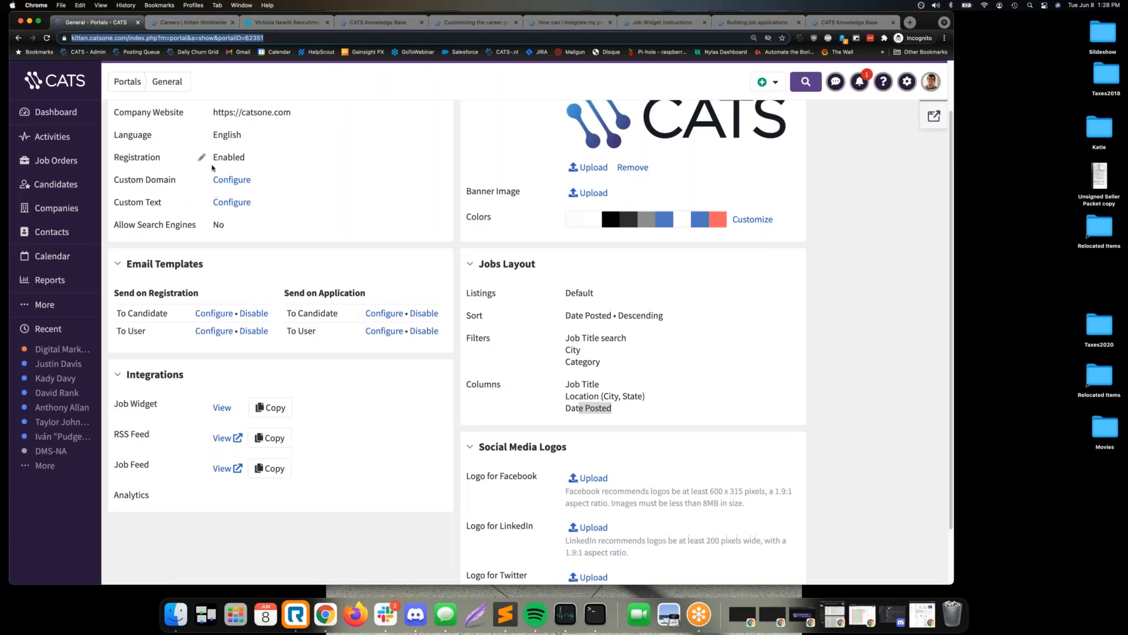
scroll(218, 173, up, 2)
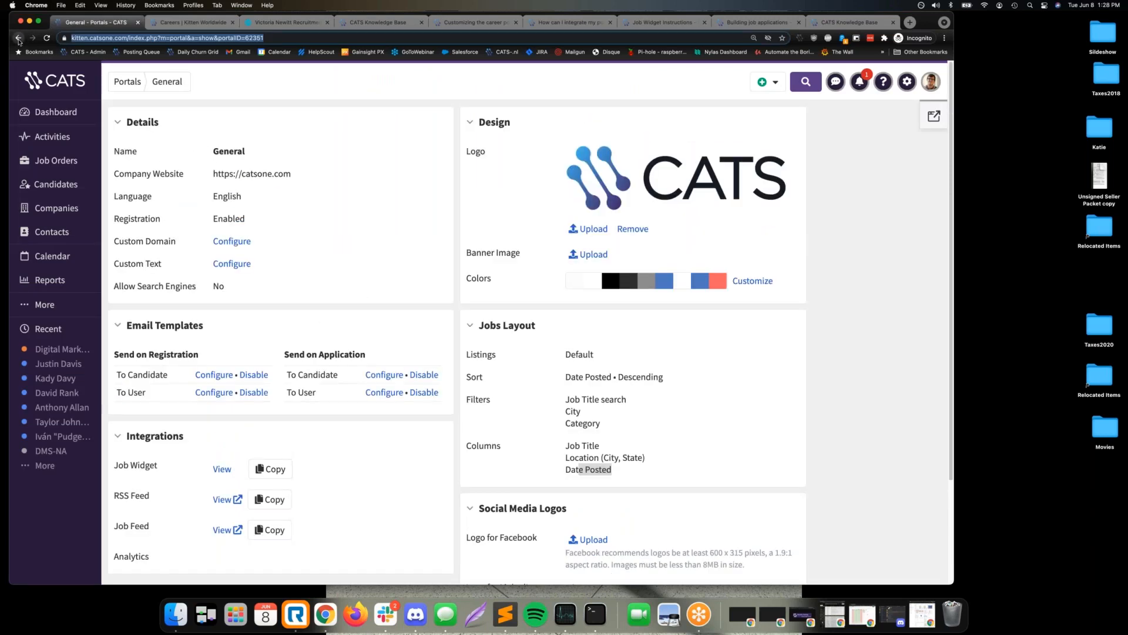
click(18, 39)
click(18, 40)
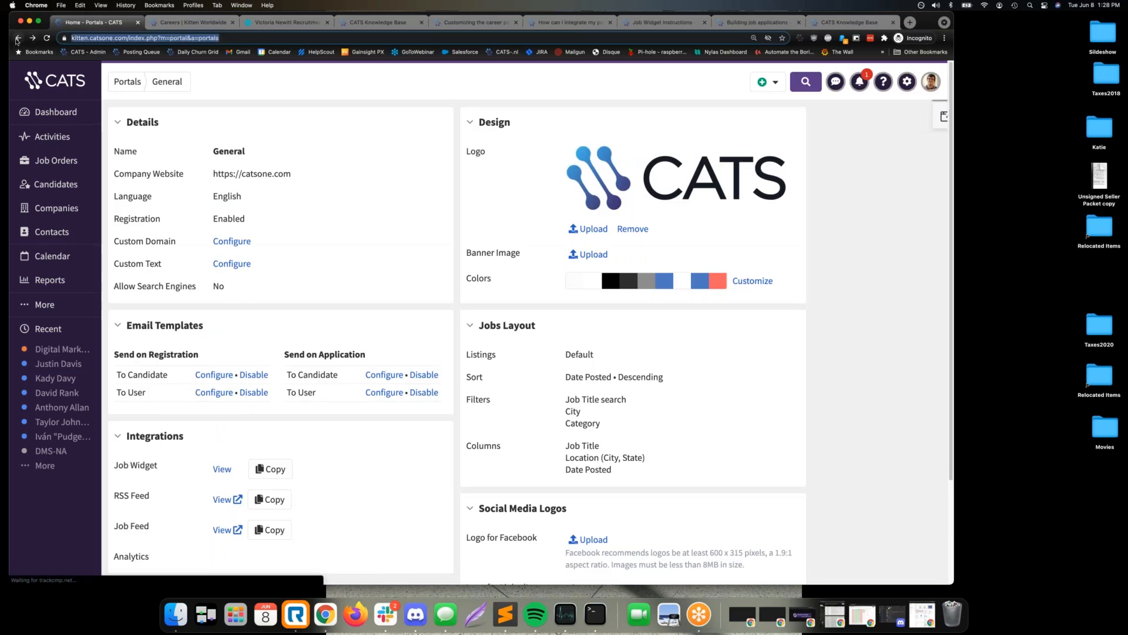
click(17, 40)
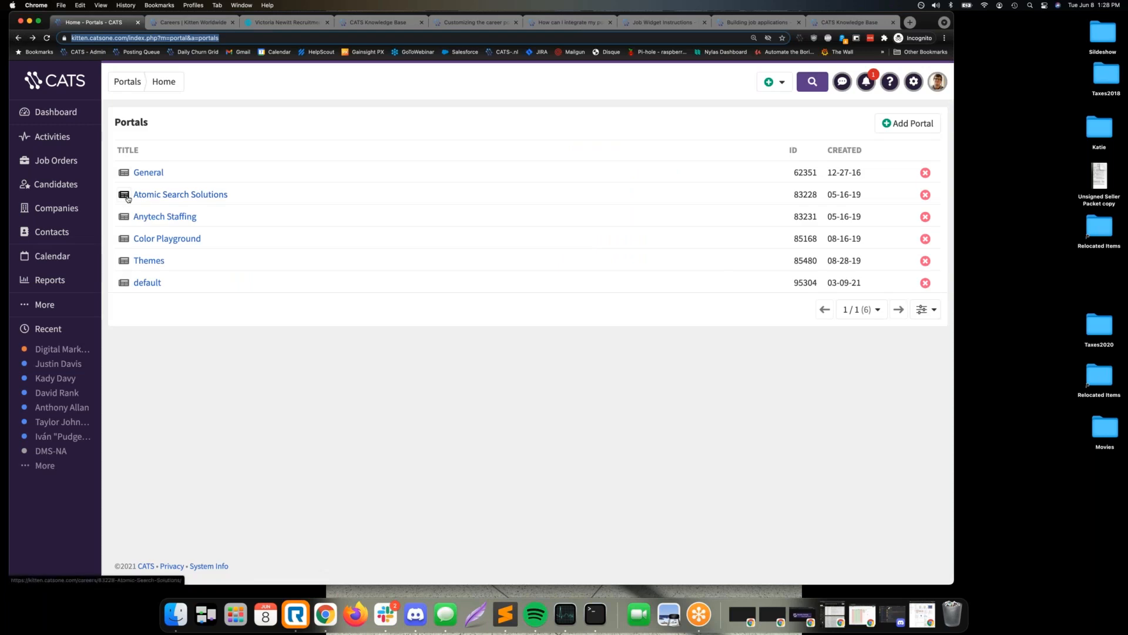
- Open the Atomic Search Solutions public careers page and examine its banner, colors, filters and job listings
click(127, 199)
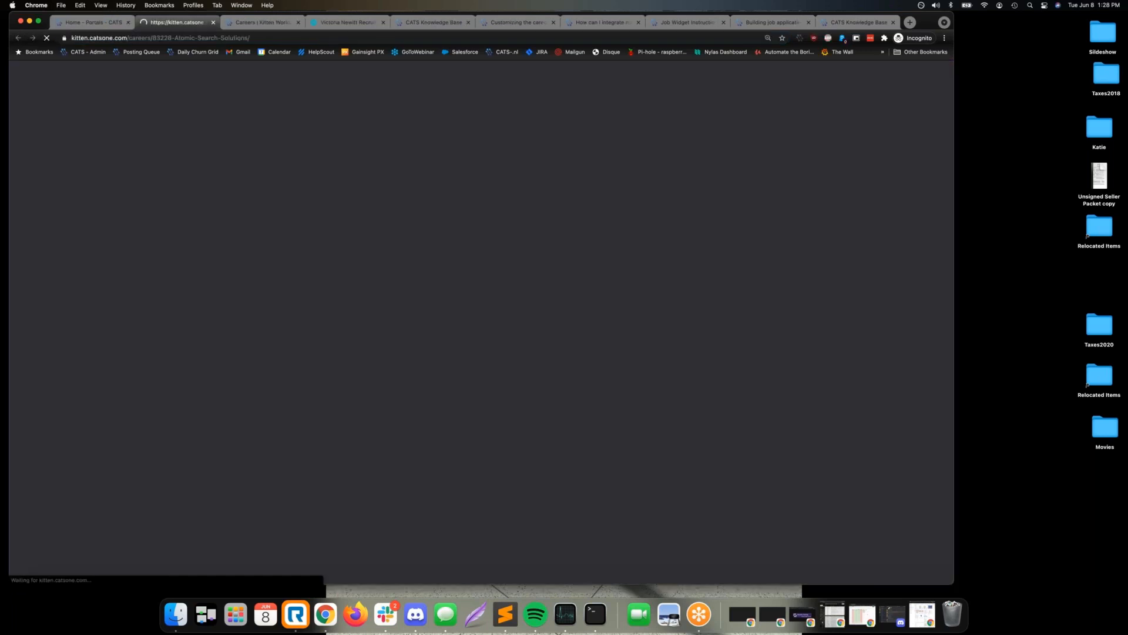
scroll(83, 203, down, 1)
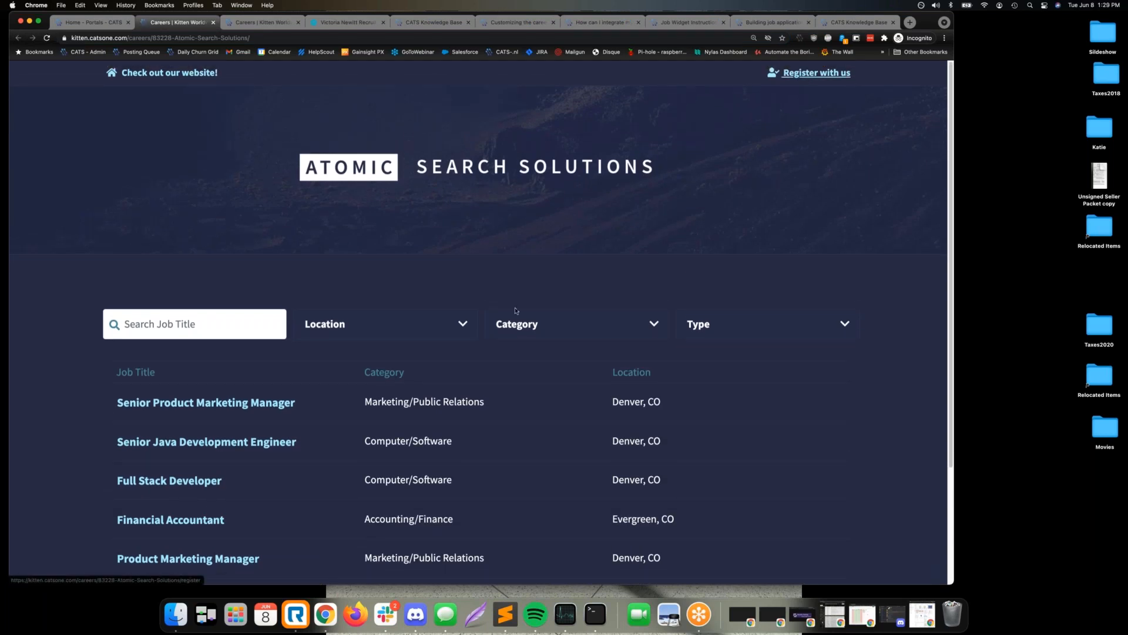
scroll(452, 480, down, 1)
scroll(451, 480, down, 5)
scroll(452, 480, up, 5)
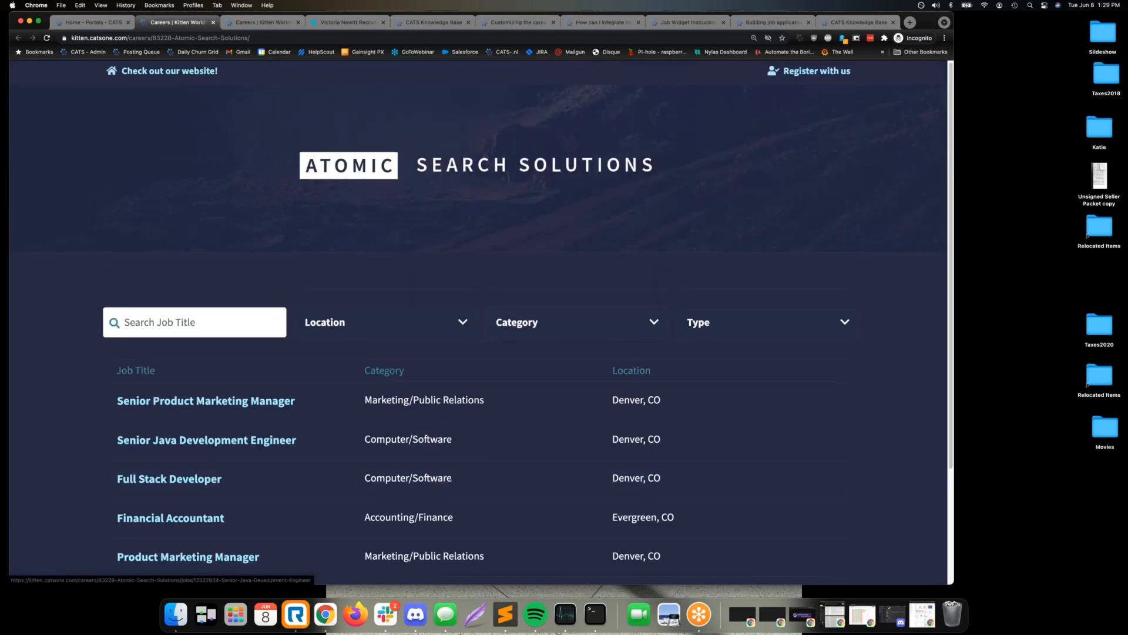
scroll(482, 430, down, 5)
scroll(477, 430, up, 5)
scroll(474, 427, down, 1)
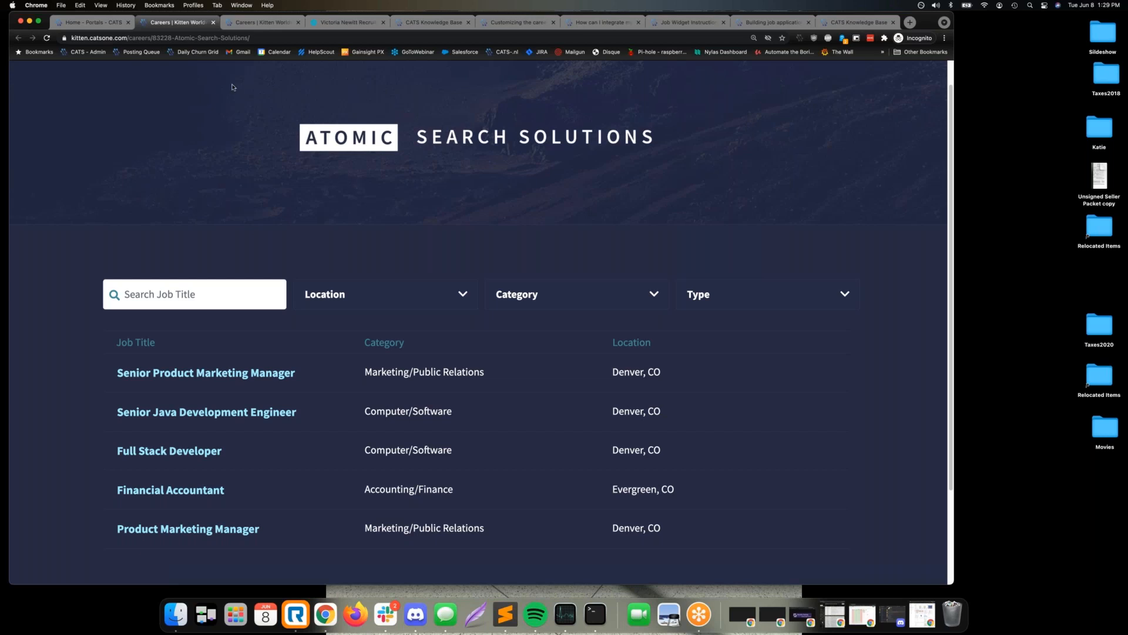
scroll(287, 157, down, 3)
scroll(286, 156, up, 4)
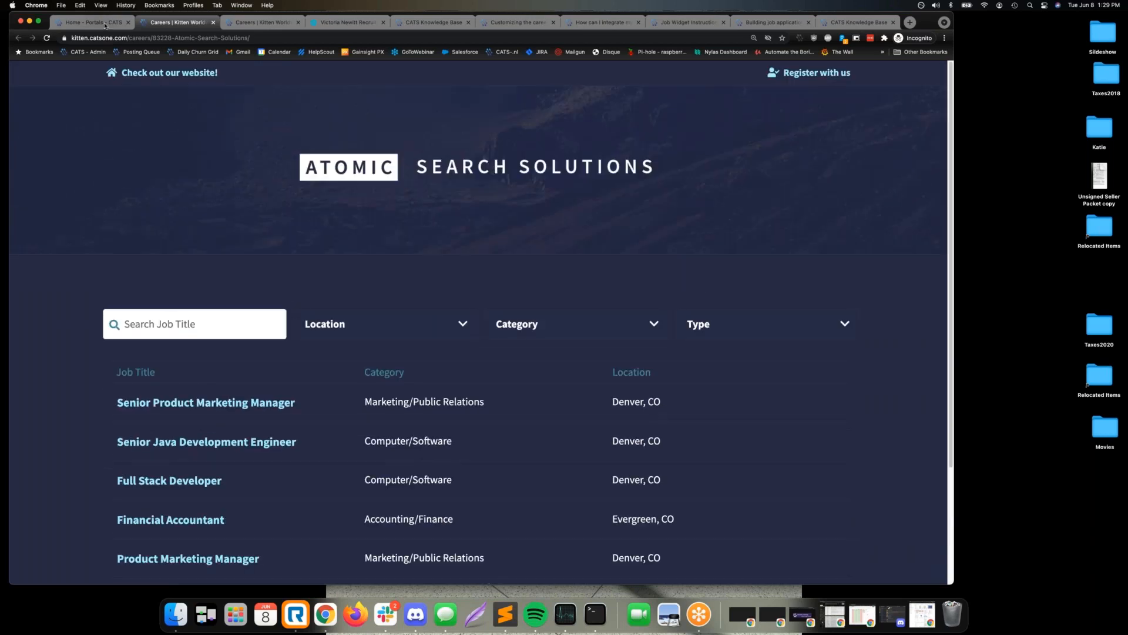
- Return to the portal list, open the Anytech Staffing public careers page and look through its jobs grouped by category
click(105, 24)
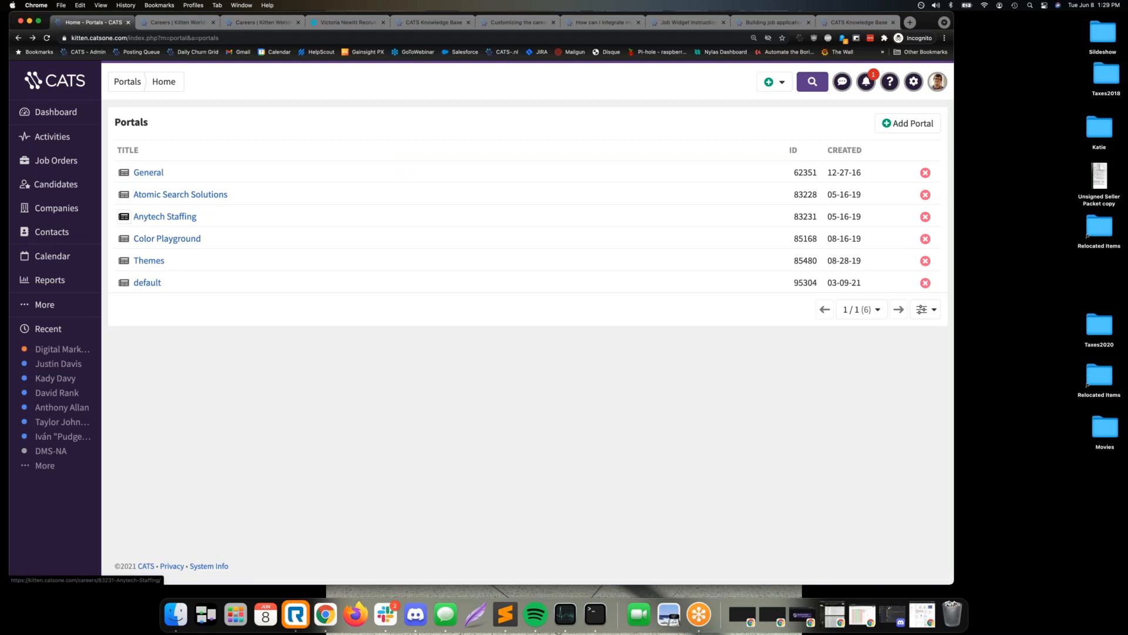
click(165, 216)
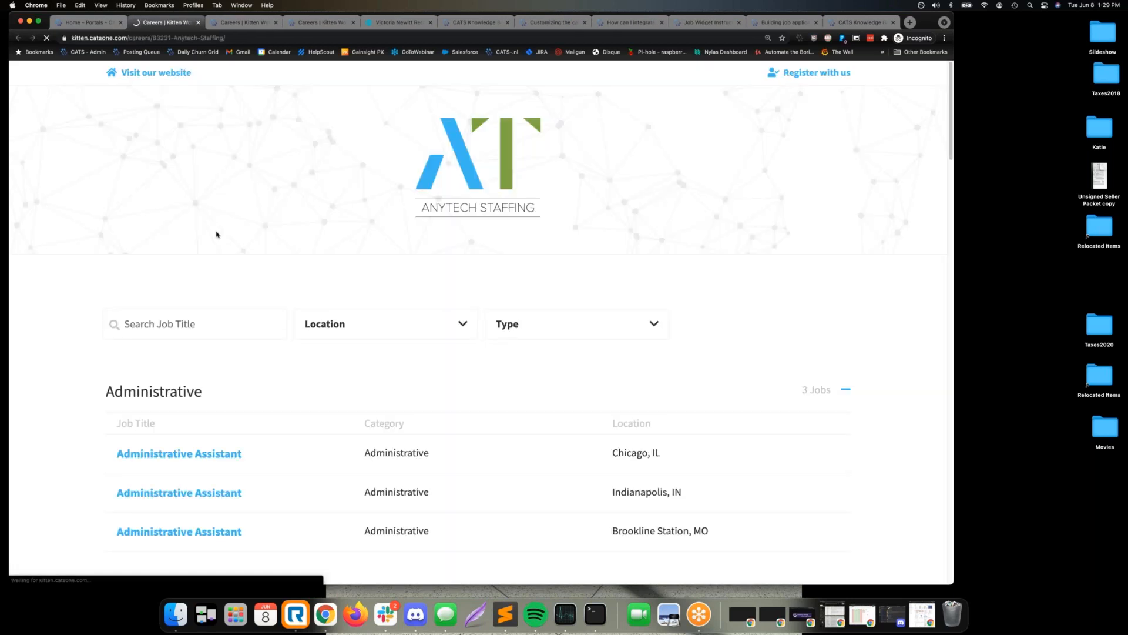
scroll(277, 234, down, 4)
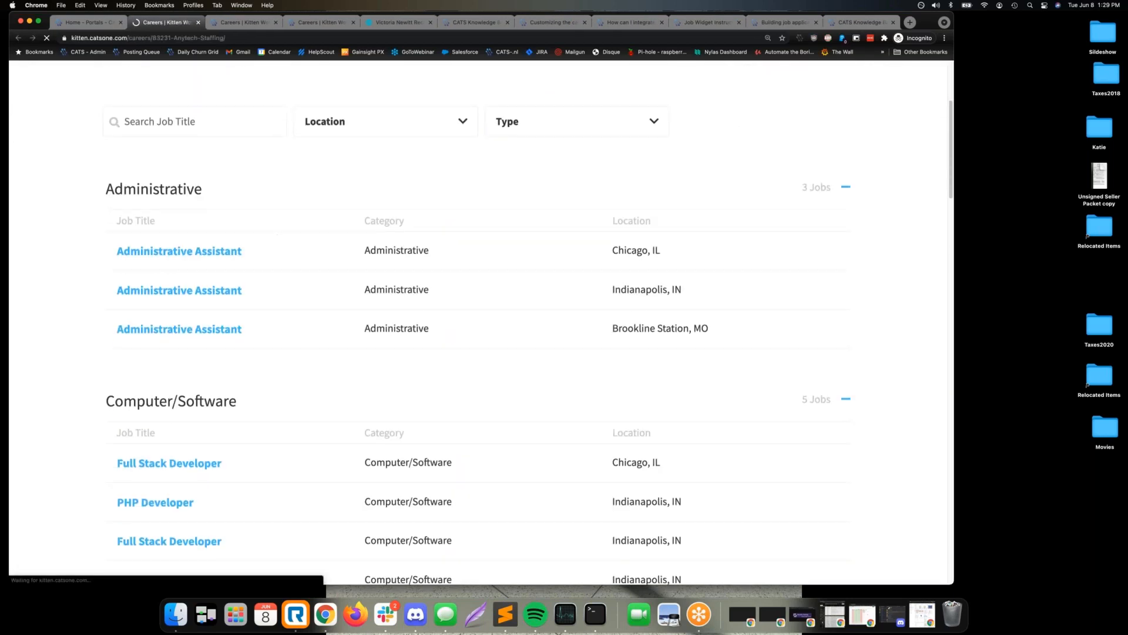
scroll(274, 317, down, 1)
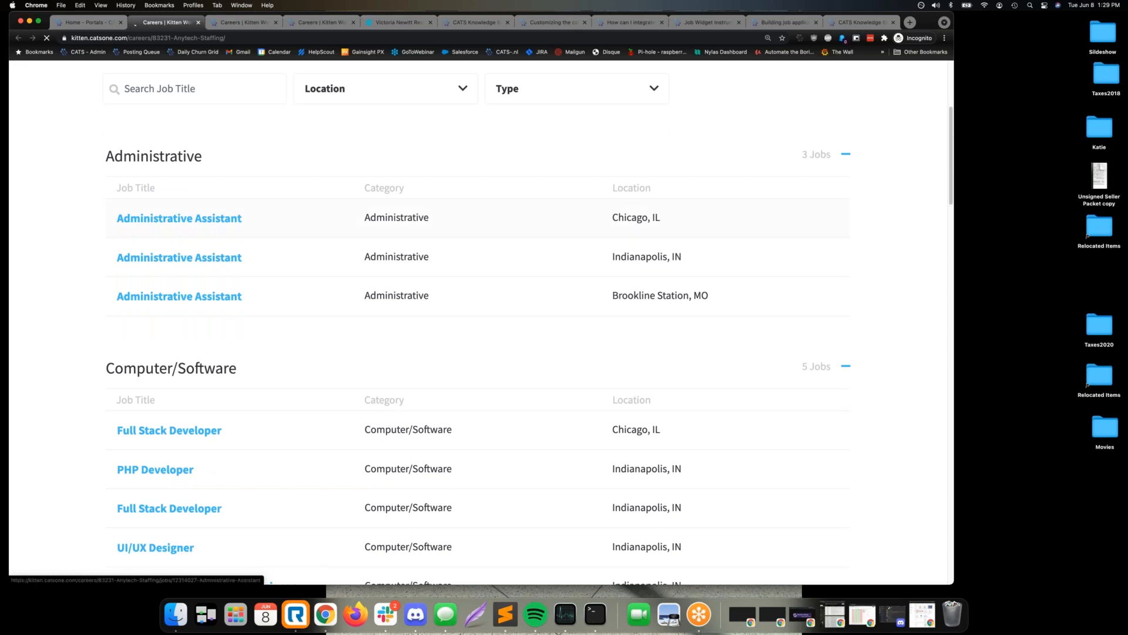
scroll(253, 282, down, 5)
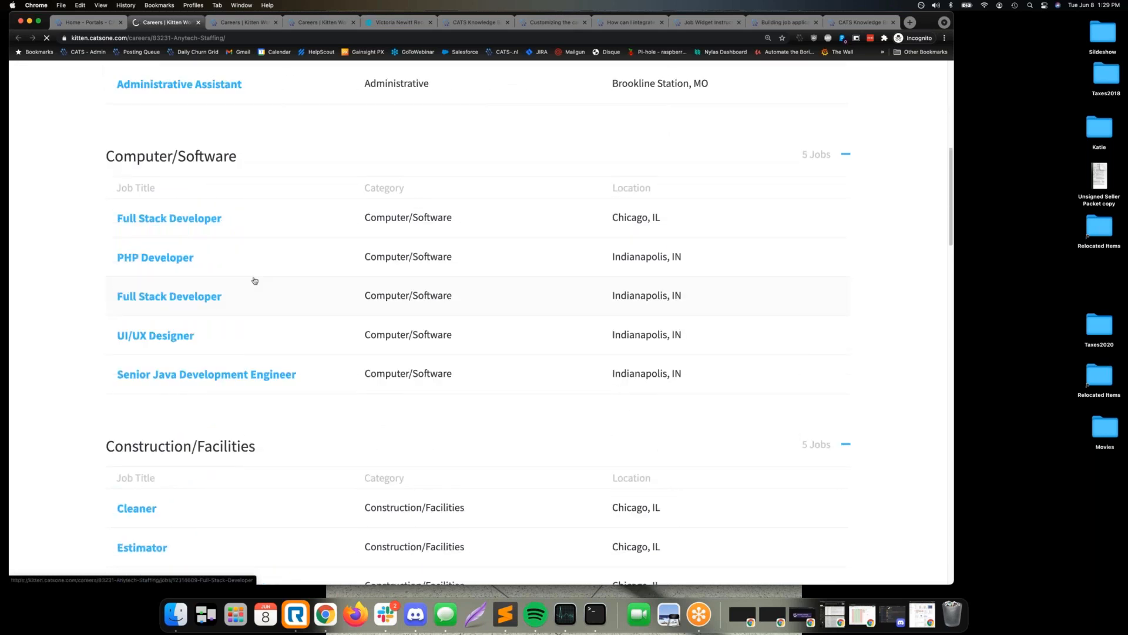
scroll(257, 312, down, 9)
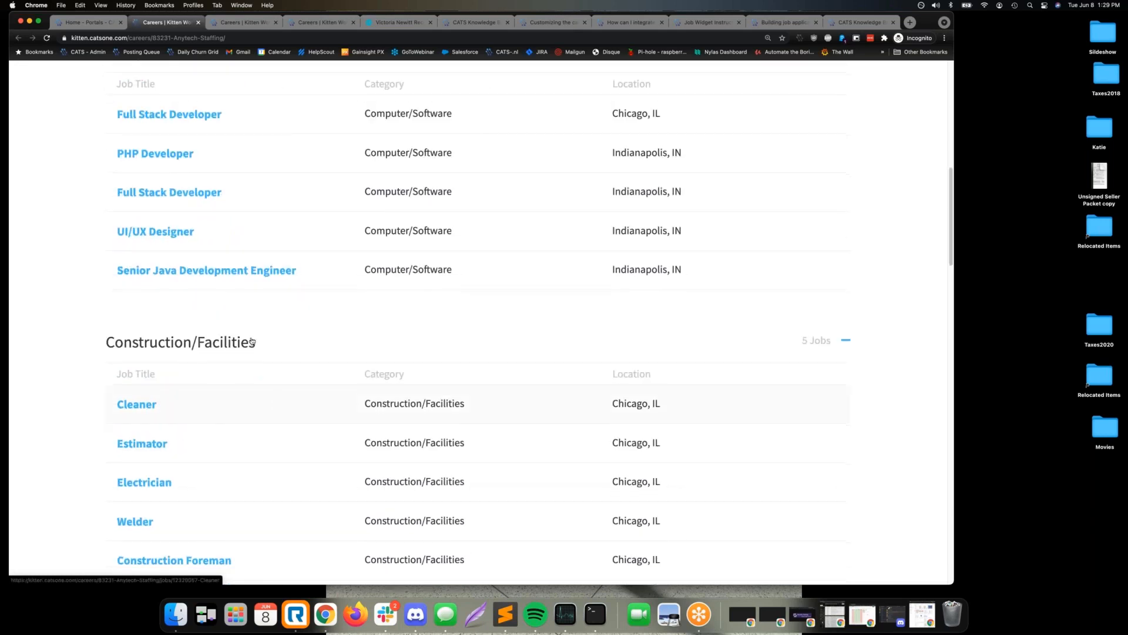
scroll(274, 411, down, 7)
scroll(274, 410, up, 18)
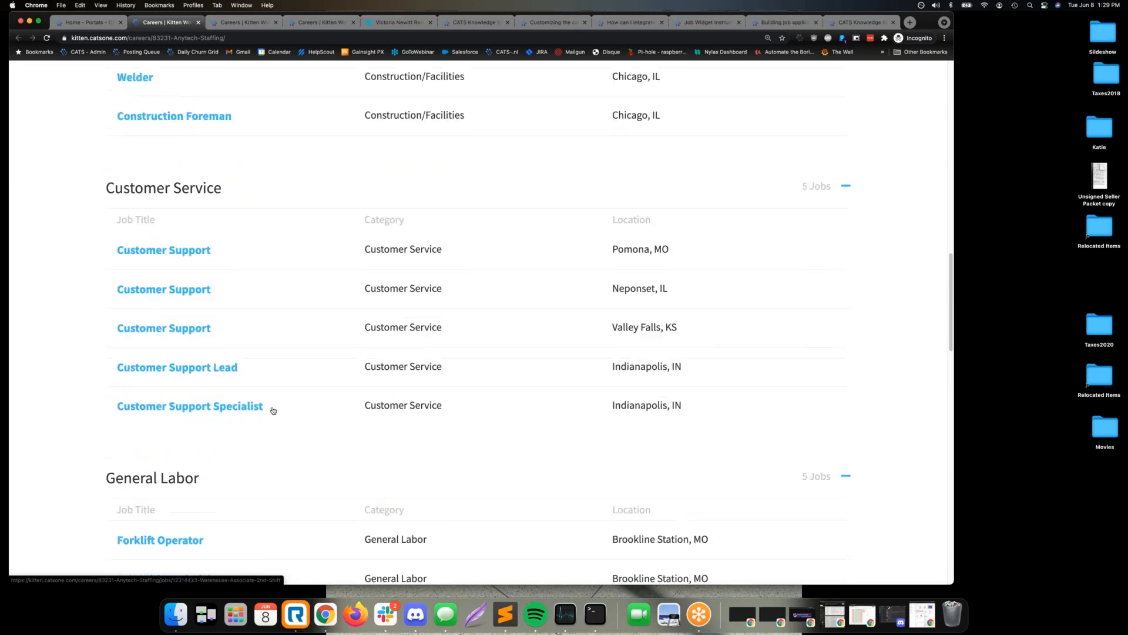
- Finish looking through the Anytech Staffing careers page, close it and open the General portal's settings from the portal list
scroll(274, 411, up, 8)
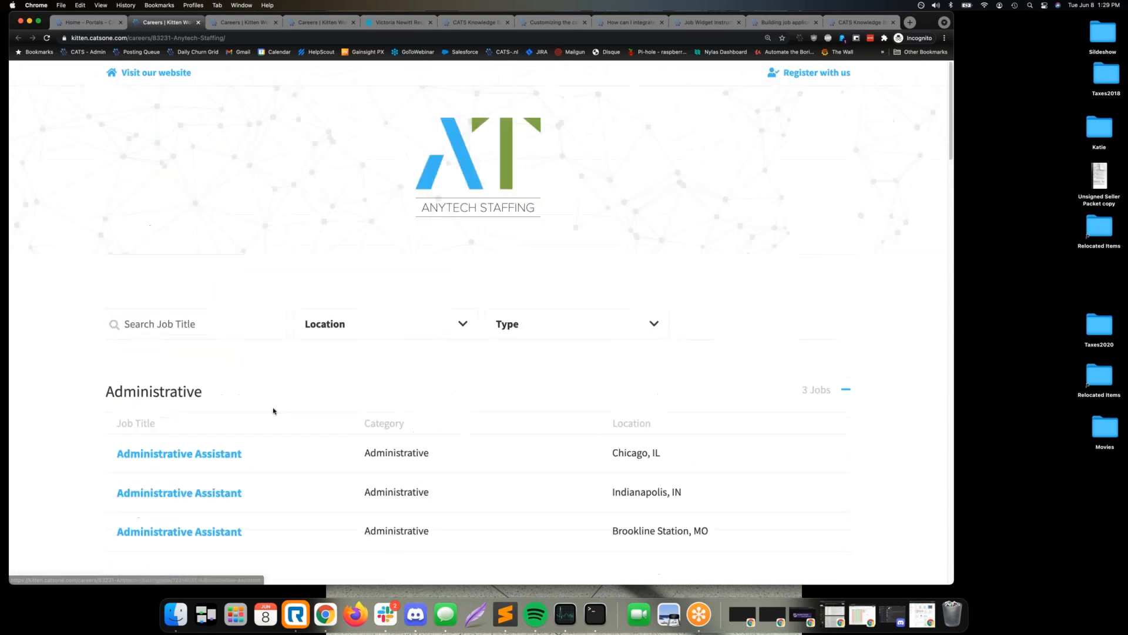
scroll(273, 410, down, 1)
scroll(274, 409, up, 1)
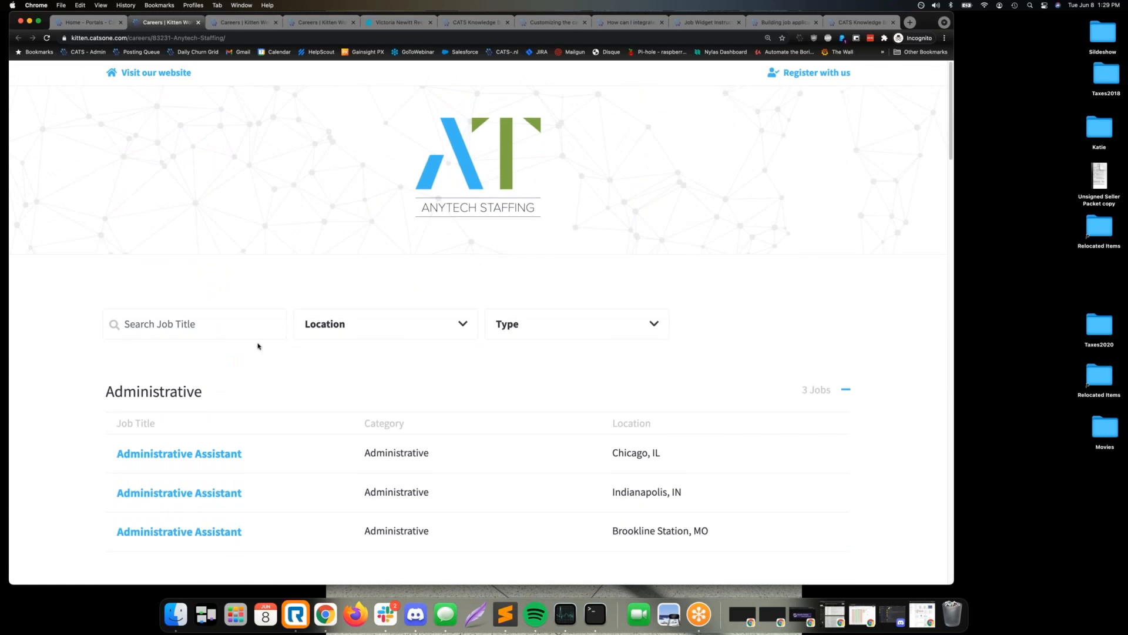
click(198, 23)
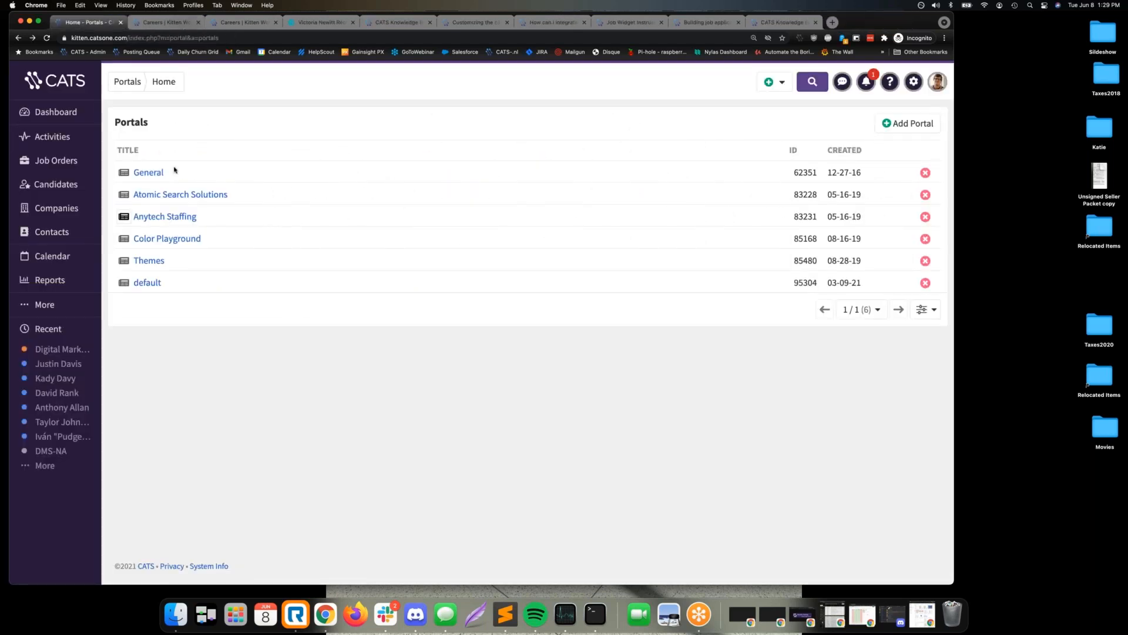
click(154, 174)
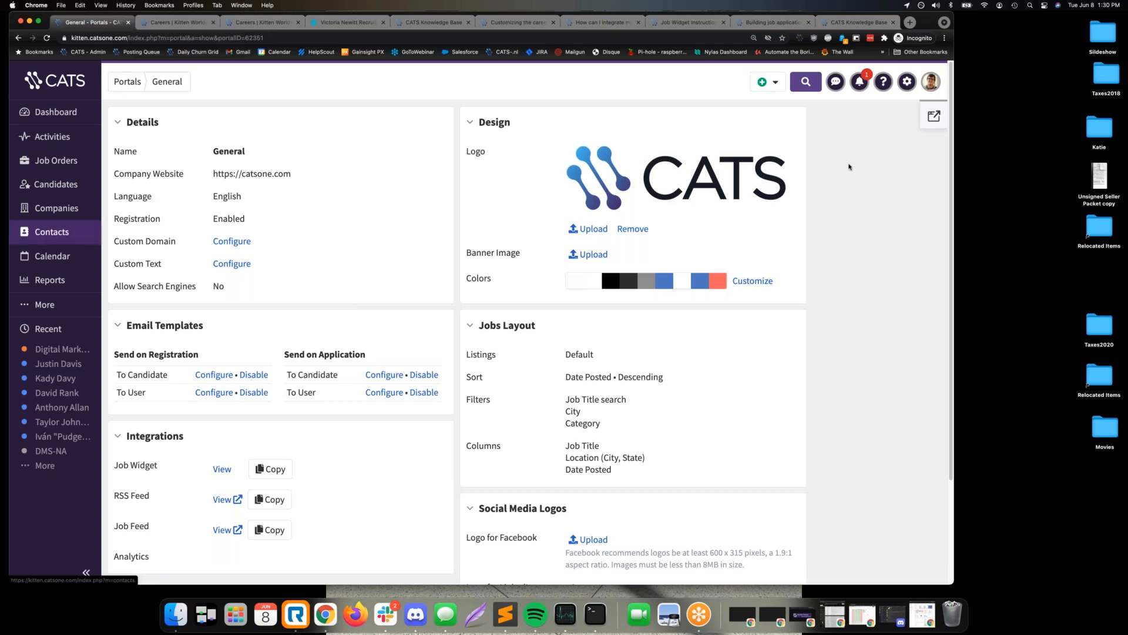
- Open the site-wide Custom Text settings in Administration and look through the template and translation entries
click(907, 82)
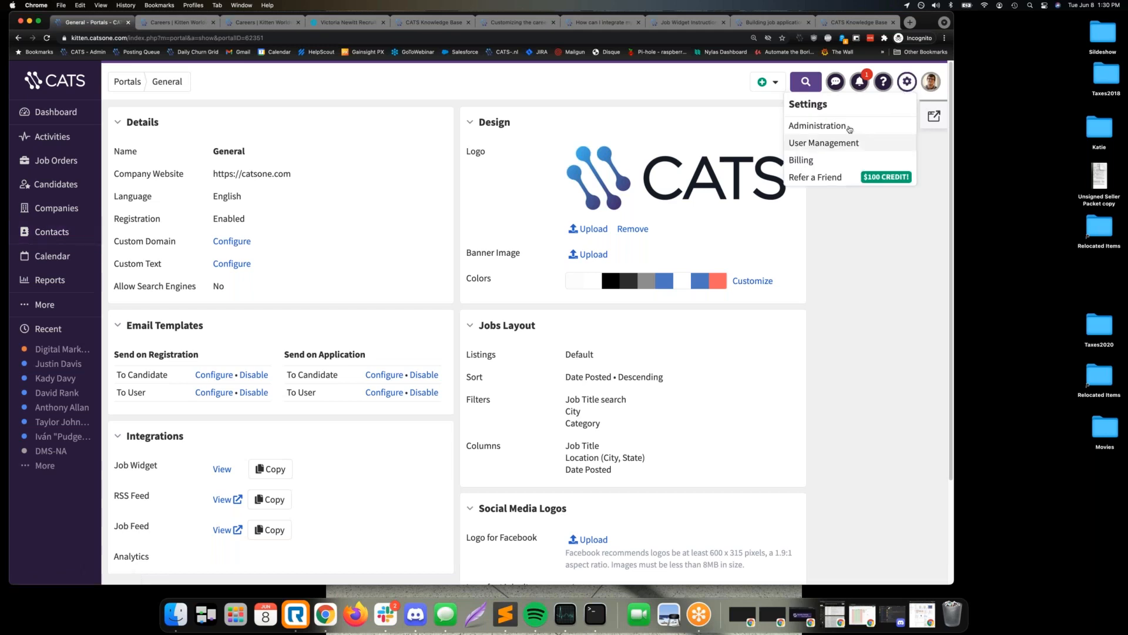
click(817, 125)
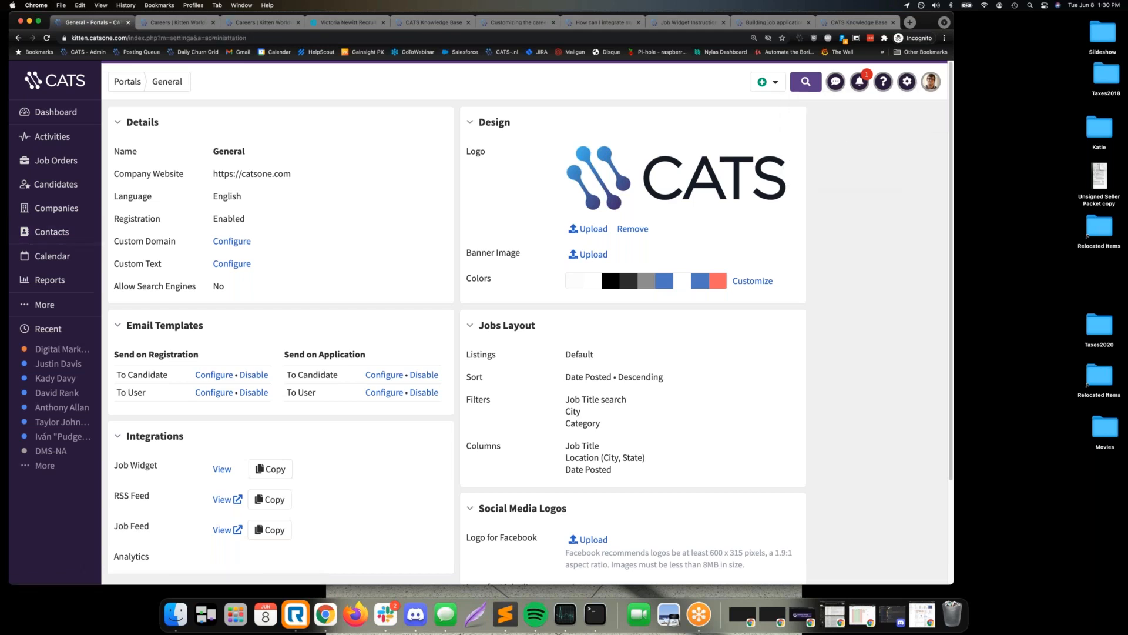
scroll(398, 381, down, 2)
click(157, 529)
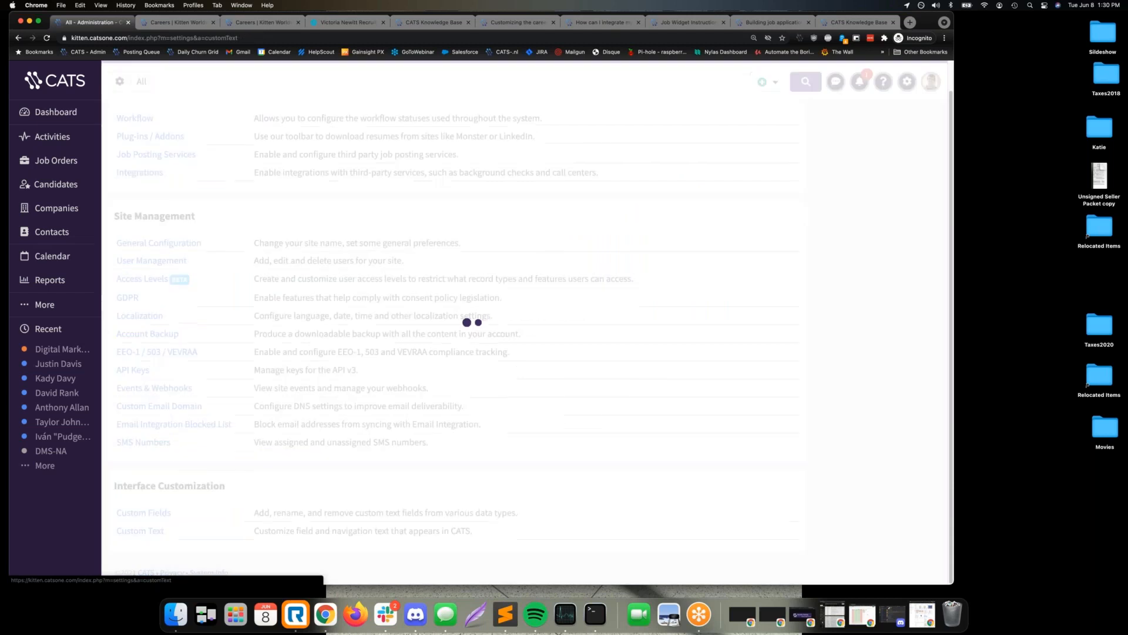
scroll(229, 310, down, 4)
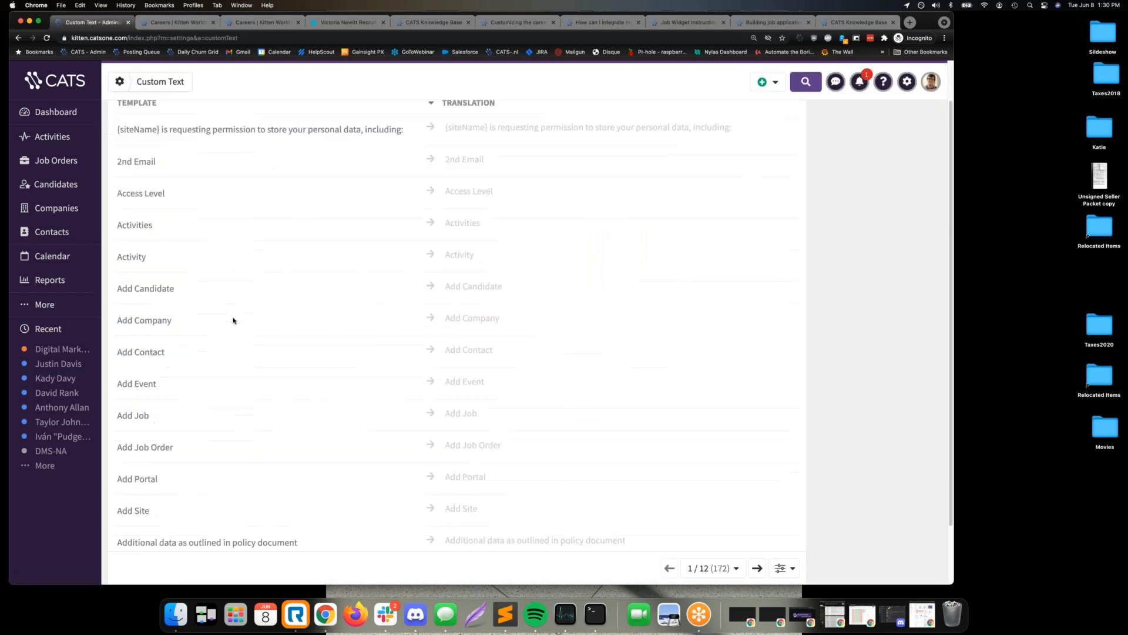
scroll(242, 331, up, 4)
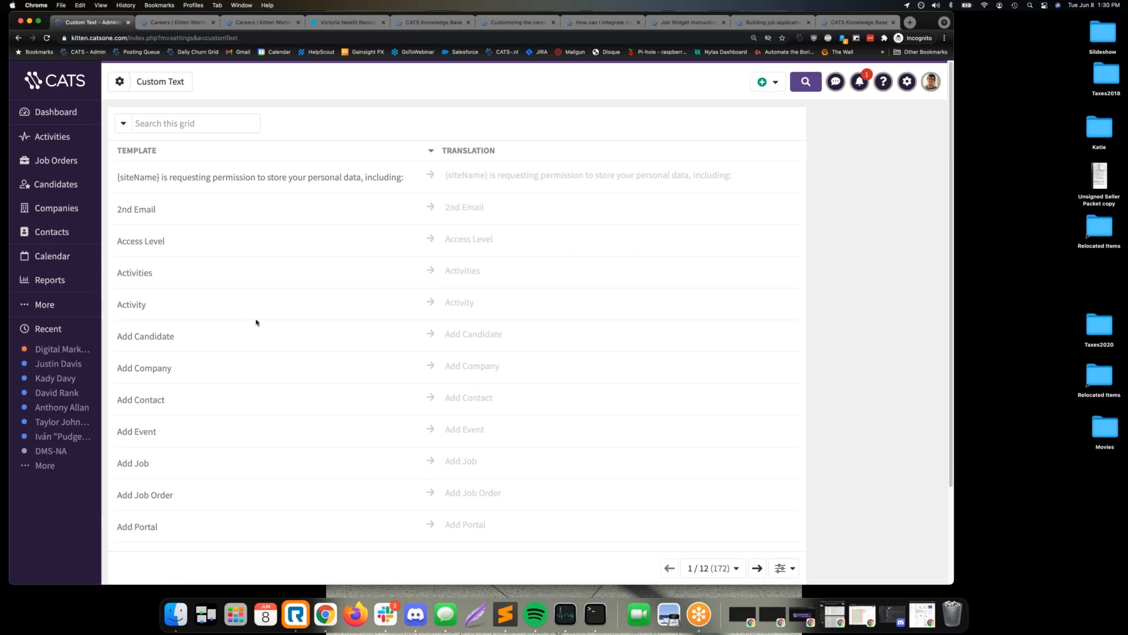
scroll(365, 303, down, 1)
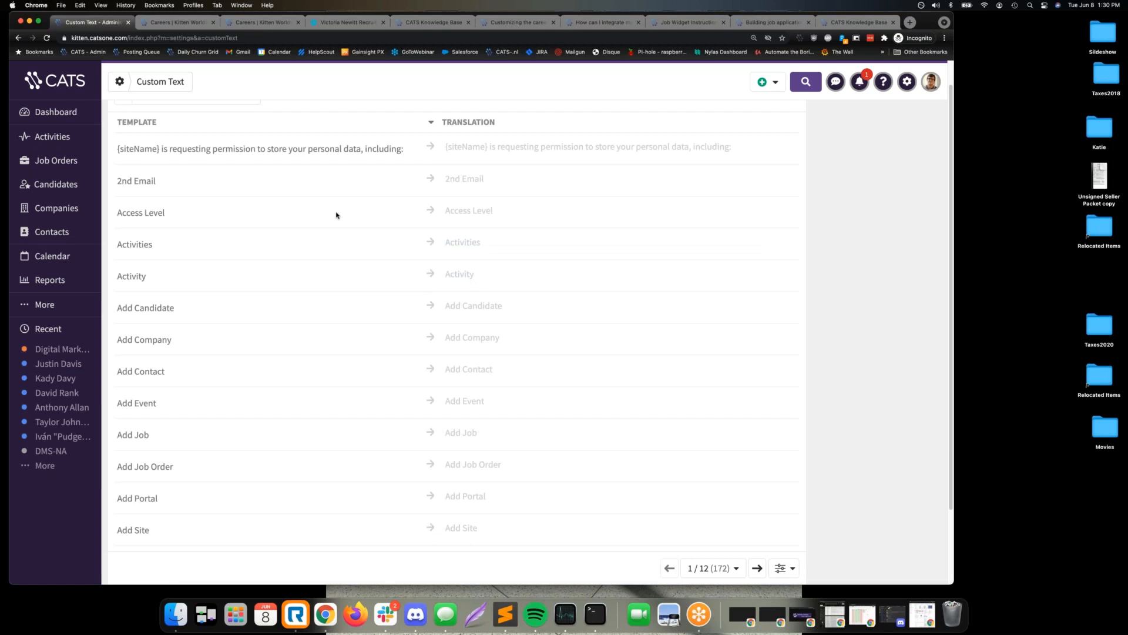
- Leave the site-wide Custom Text settings and highlight the "Register with us" link on the Atomic Search Solutions careers page
click(17, 38)
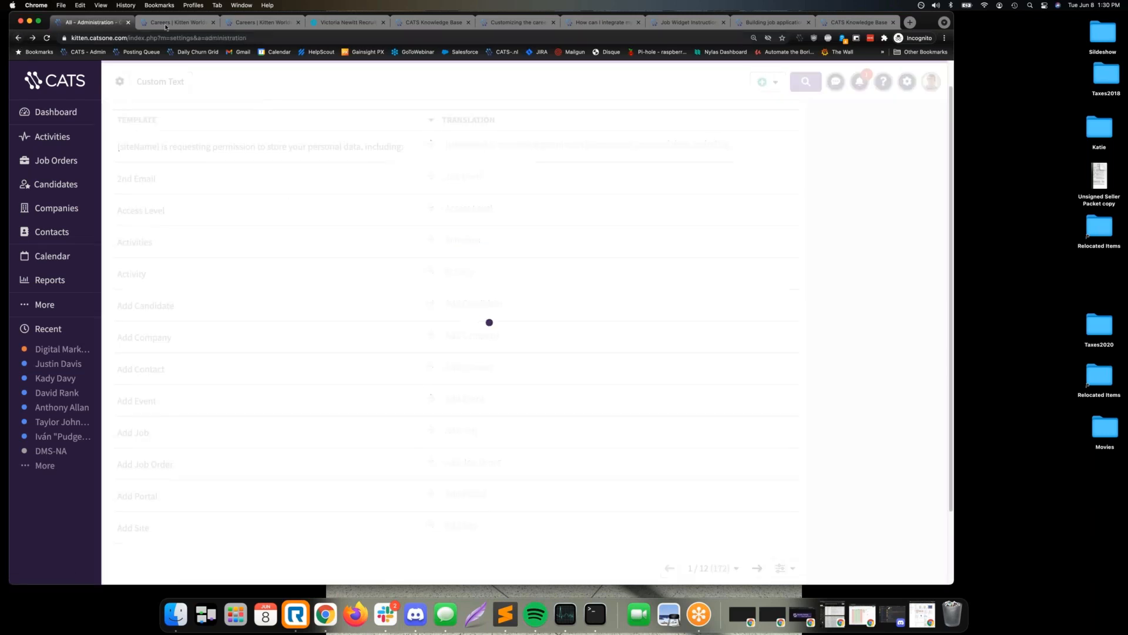
click(166, 24)
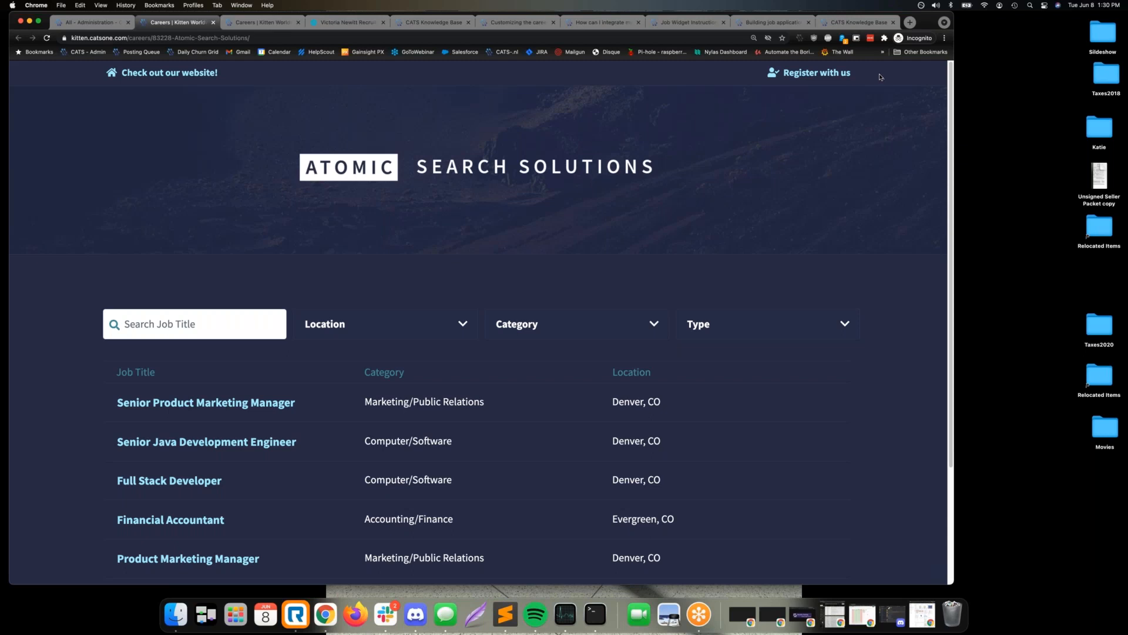
drag(881, 78, 751, 76)
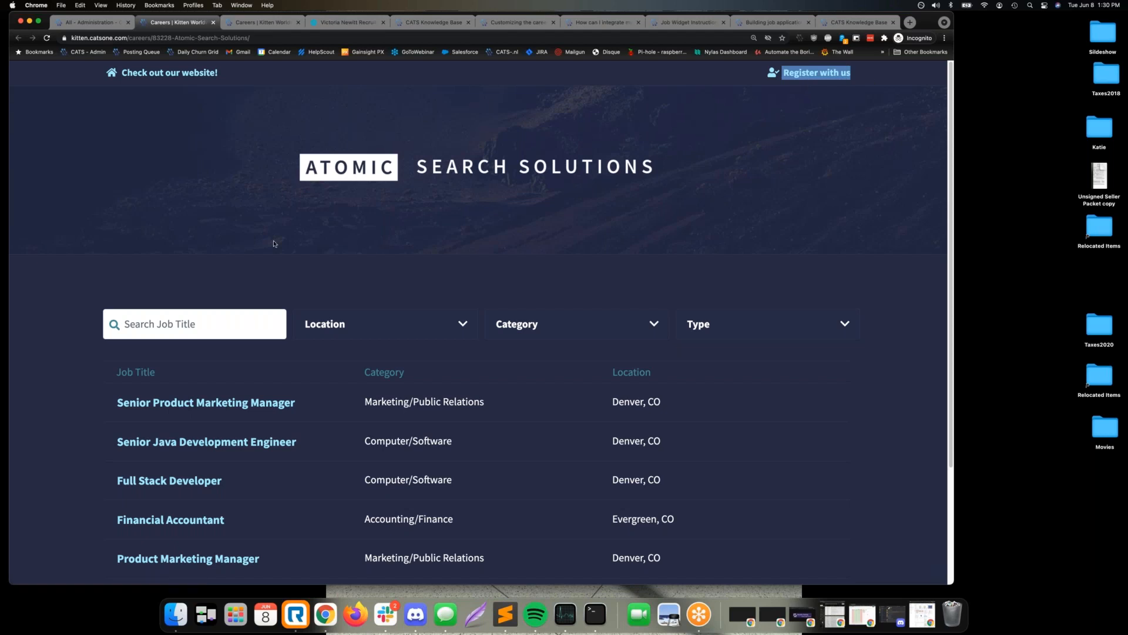
- Return to the portal list and open the General portal's settings to find its Custom Text option
click(99, 26)
click(57, 310)
click(150, 222)
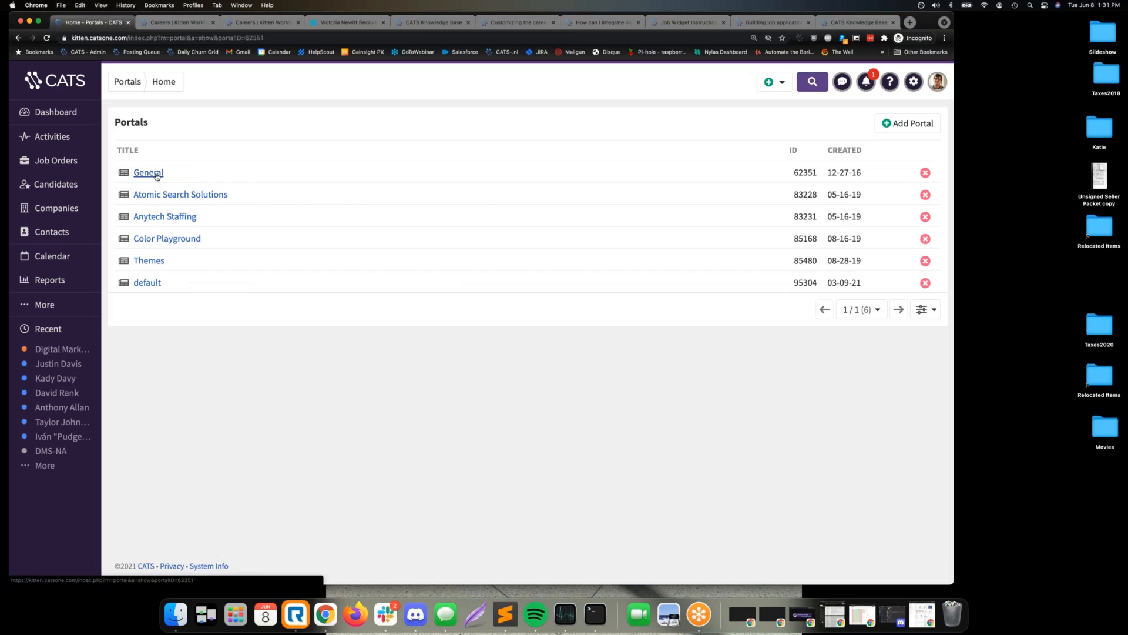
click(157, 174)
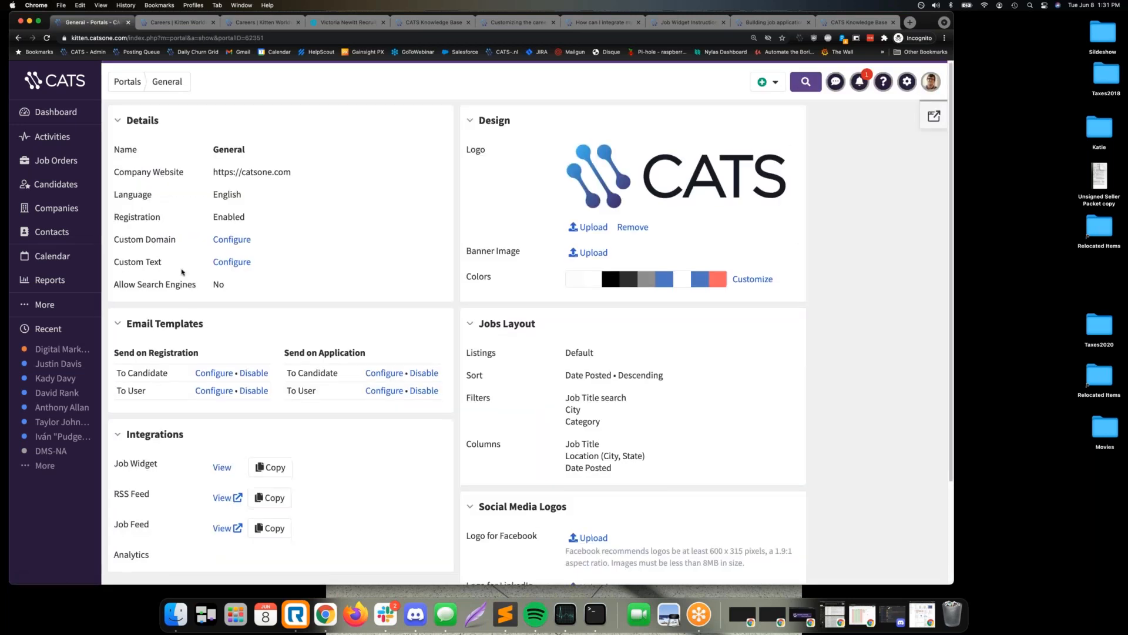
scroll(181, 269, down, 2)
scroll(141, 259, up, 3)
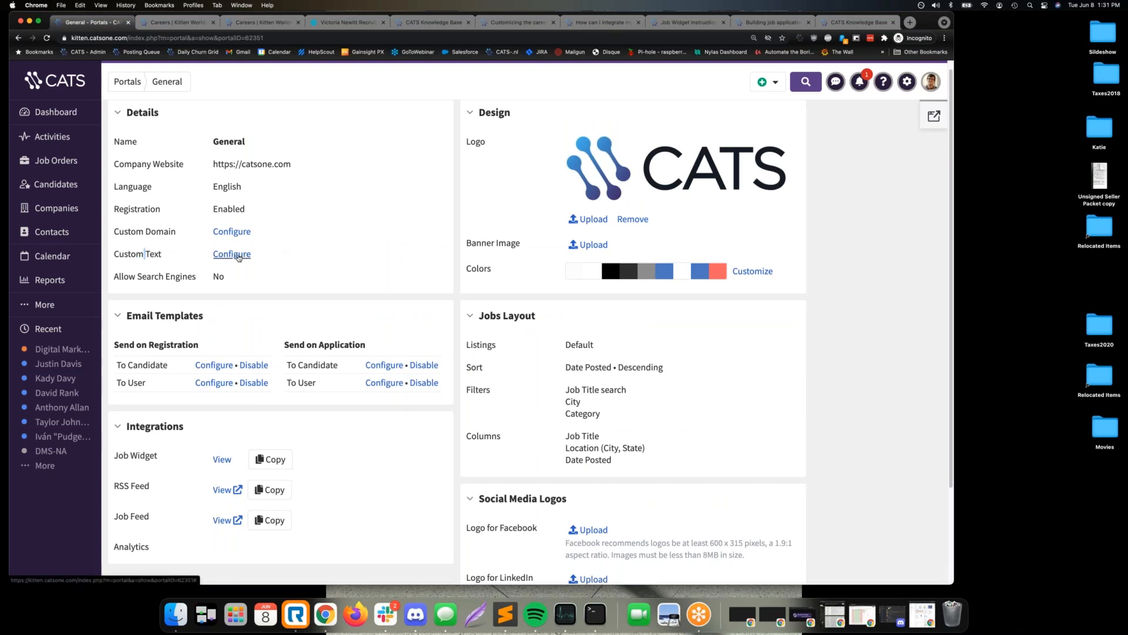
- Open the General portal's custom text configuration and clear the "apply" search filter to list all entries
click(235, 257)
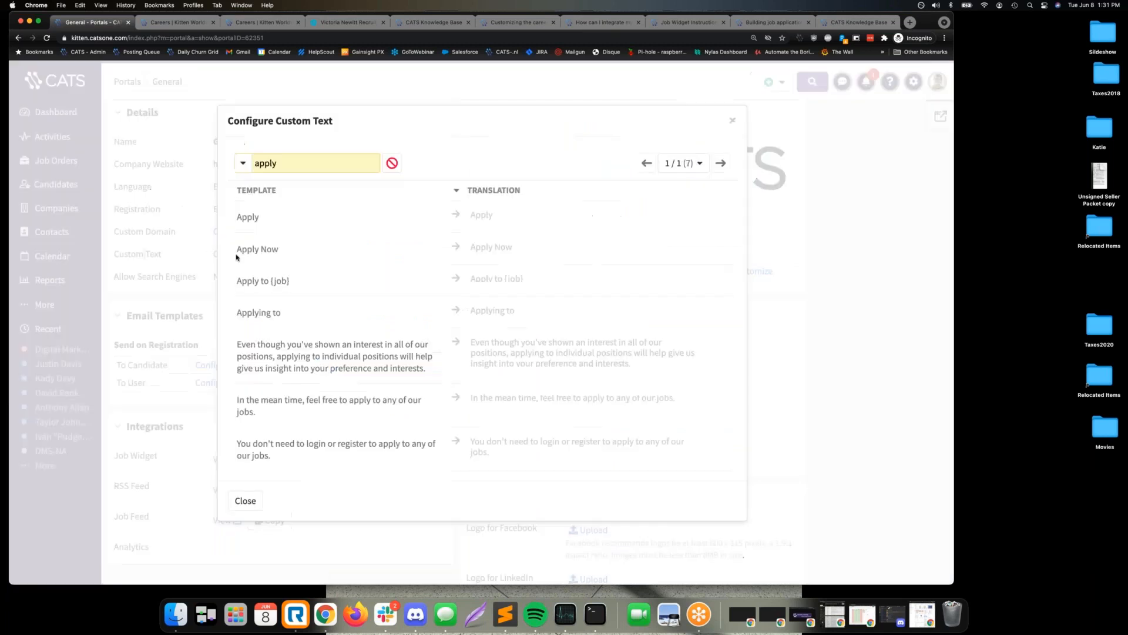
click(365, 161)
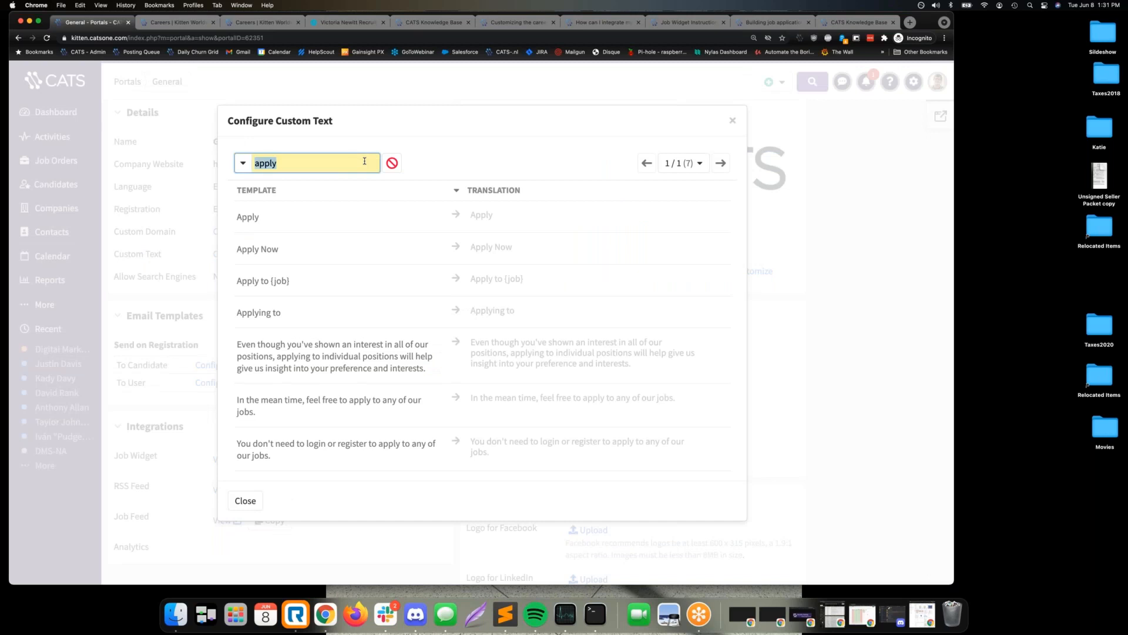
key(BackSpace)
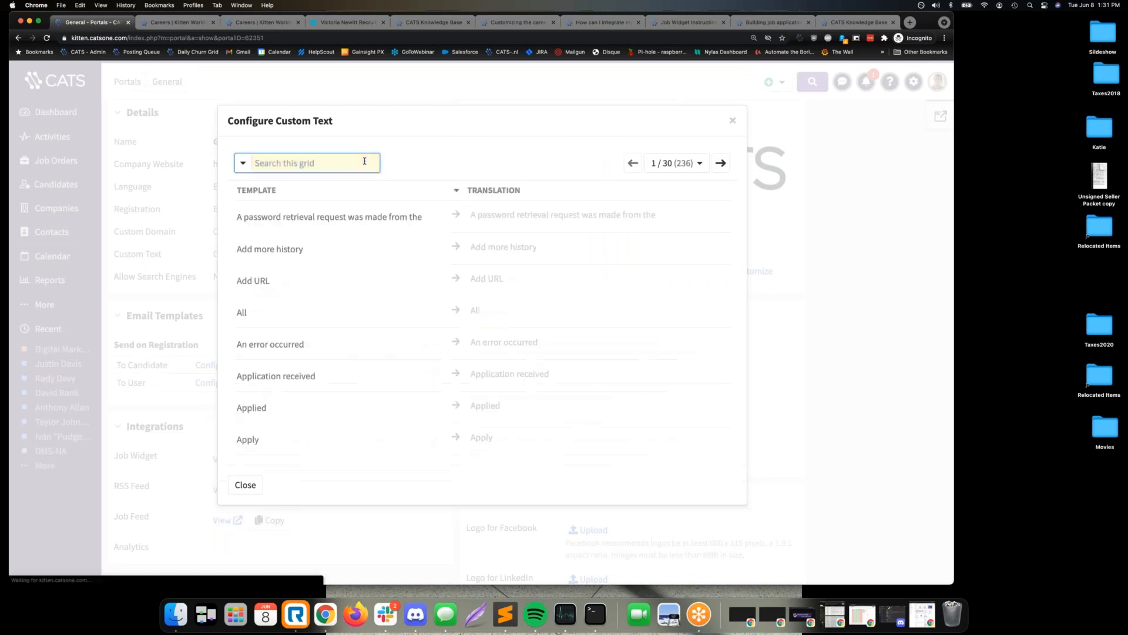
- Look through the portal's custom text entries up to the sixth page, then close the configuration
click(701, 166)
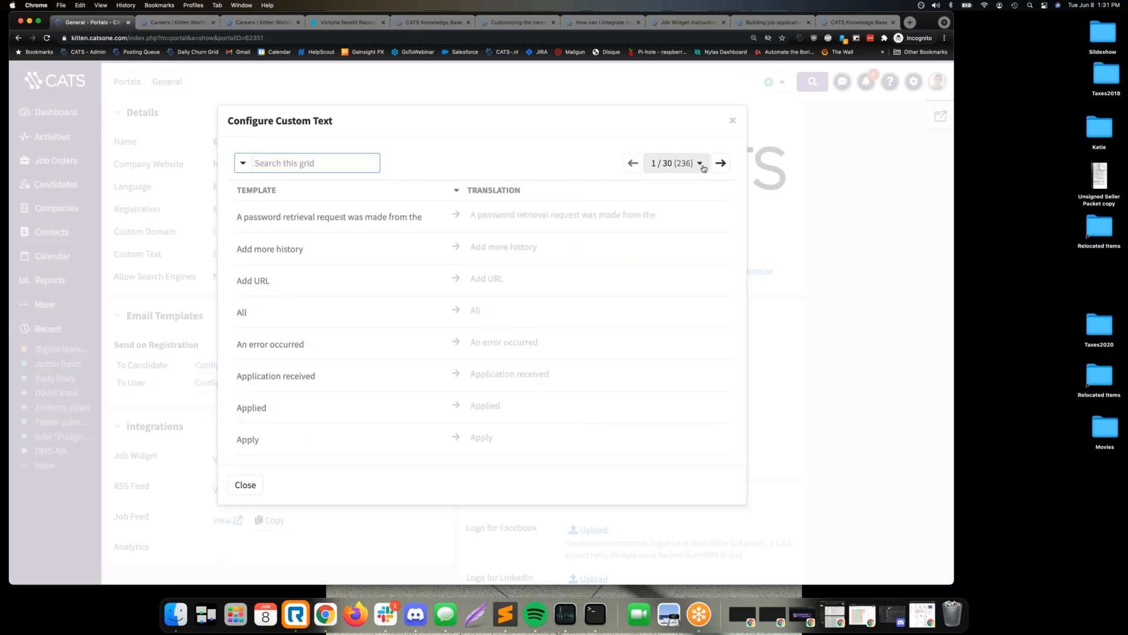
click(701, 165)
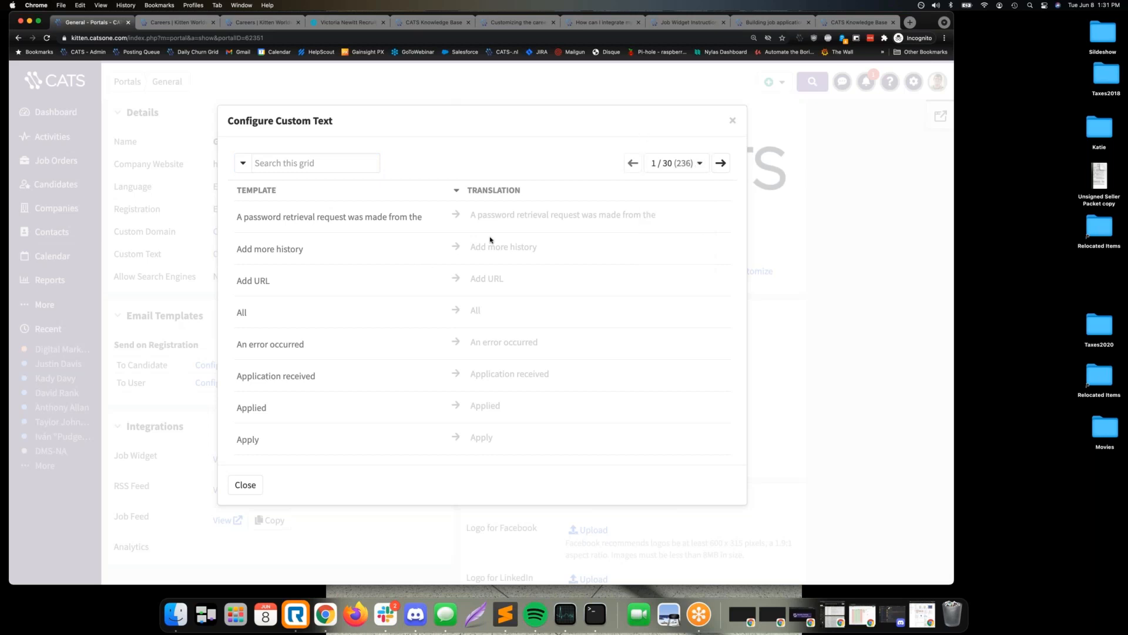
click(719, 164)
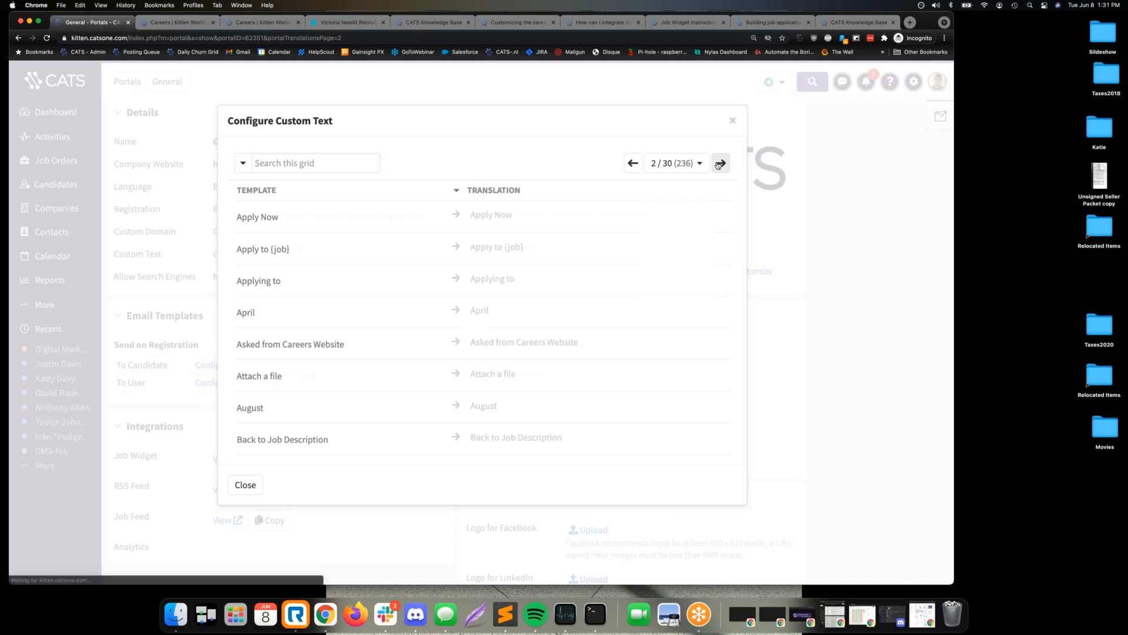
click(720, 164)
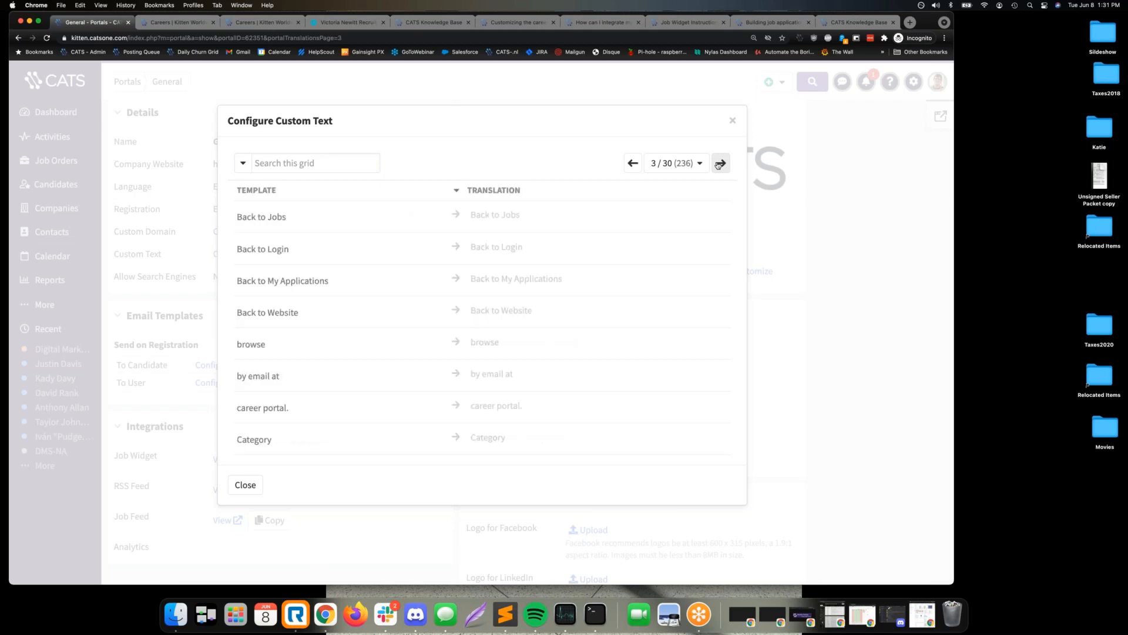
click(720, 163)
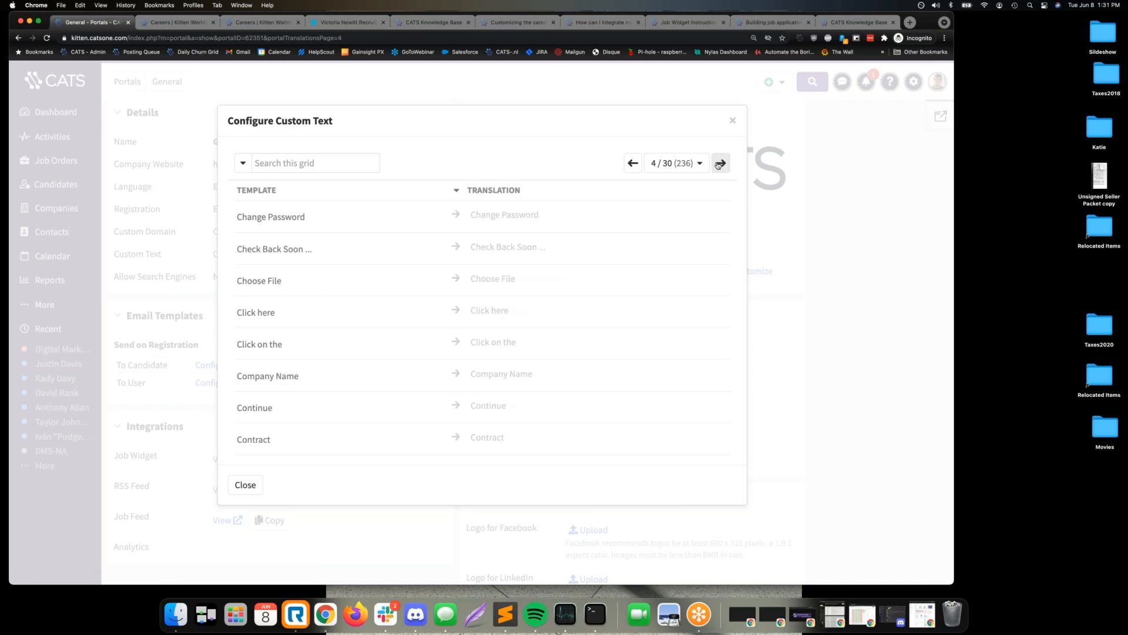
click(719, 163)
click(720, 164)
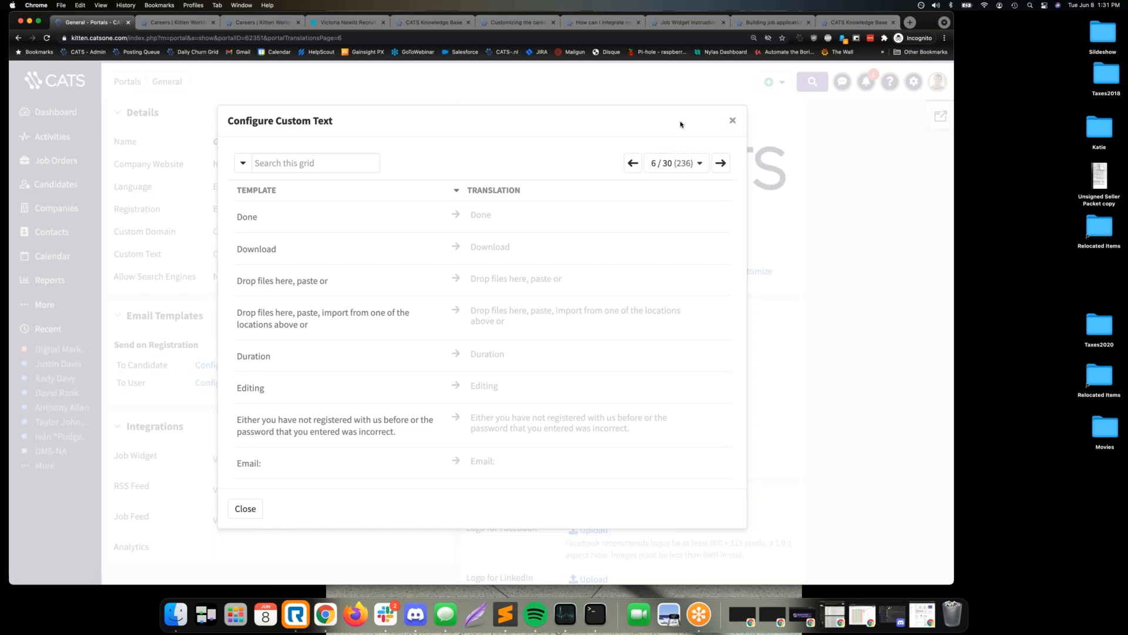
key(Escape)
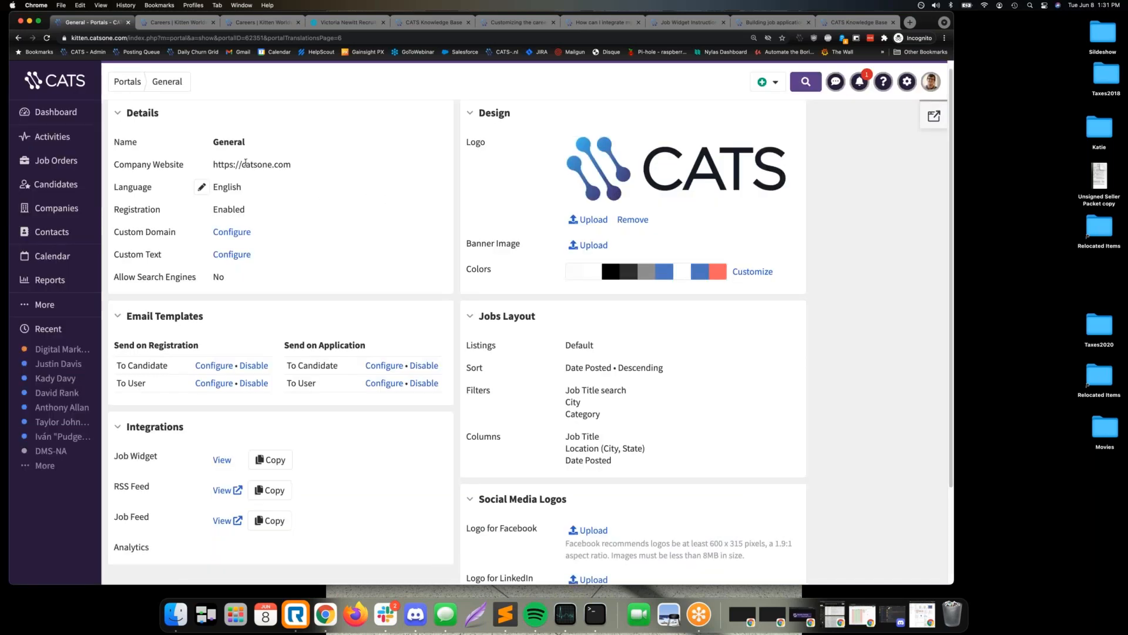
- Examine the General portal's company website, registration and language settings, comparing the website setting with the link on the Atomic Search Solutions careers page
double_click(246, 165)
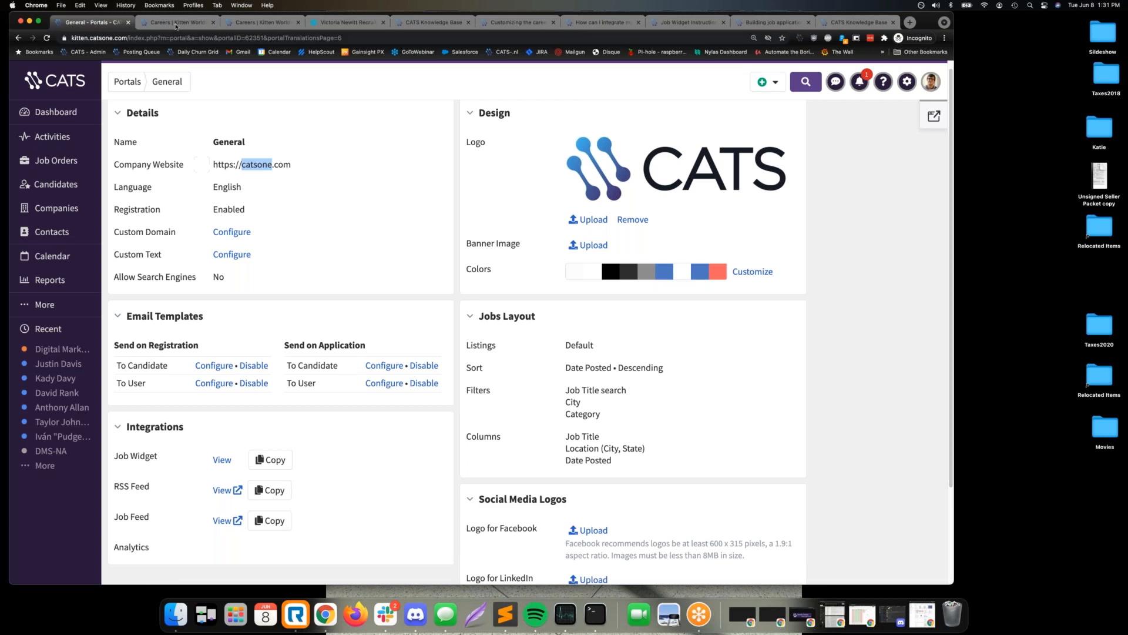
click(176, 22)
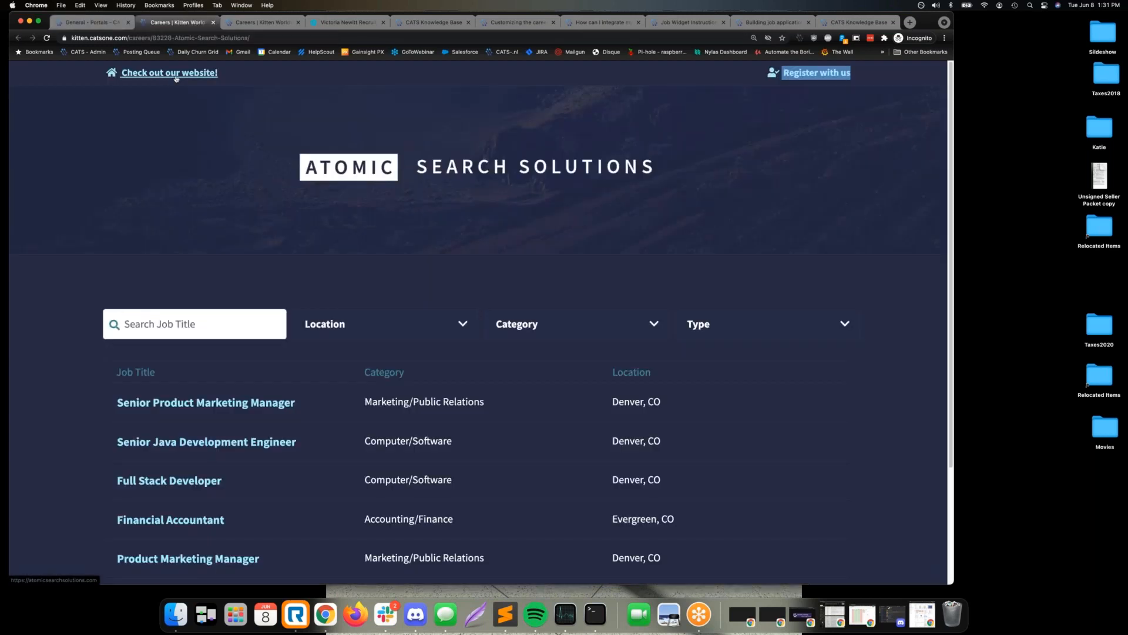
click(104, 24)
double_click(275, 165)
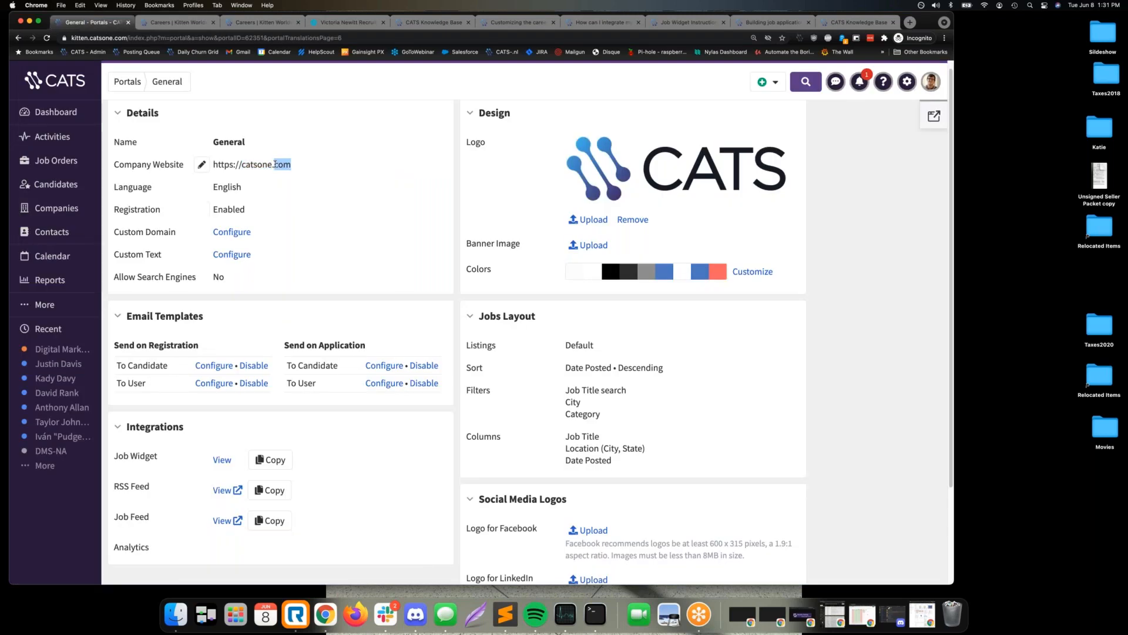
click(283, 167)
double_click(228, 209)
double_click(226, 187)
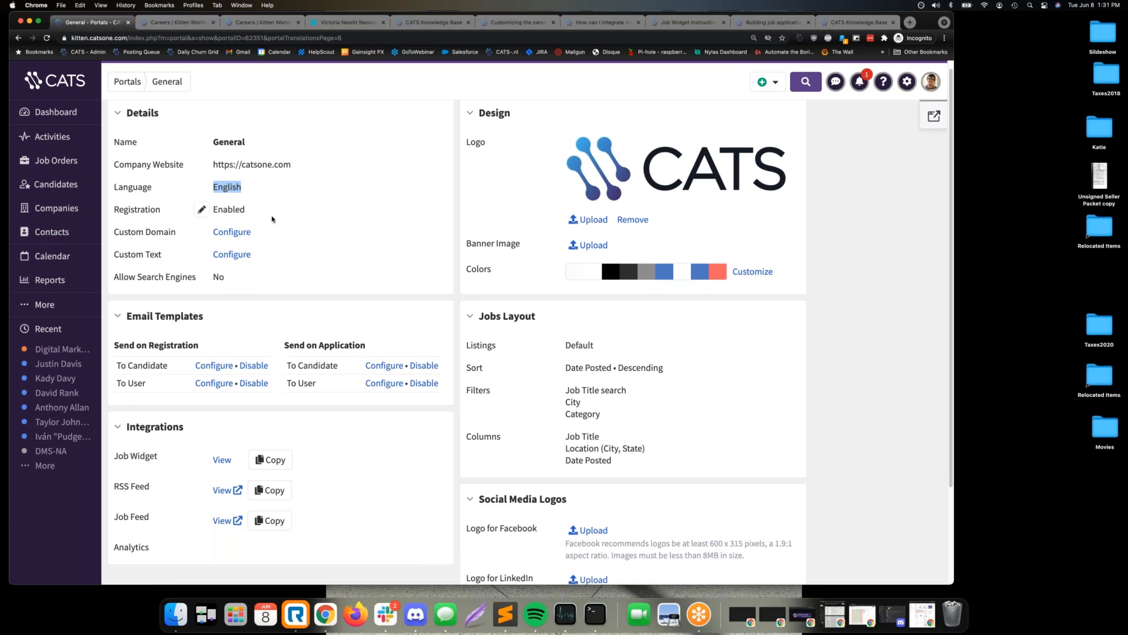
- Check the Atomic Search Solutions careers page's address and open the General portal's custom domain configuration
scroll(258, 212, down, 1)
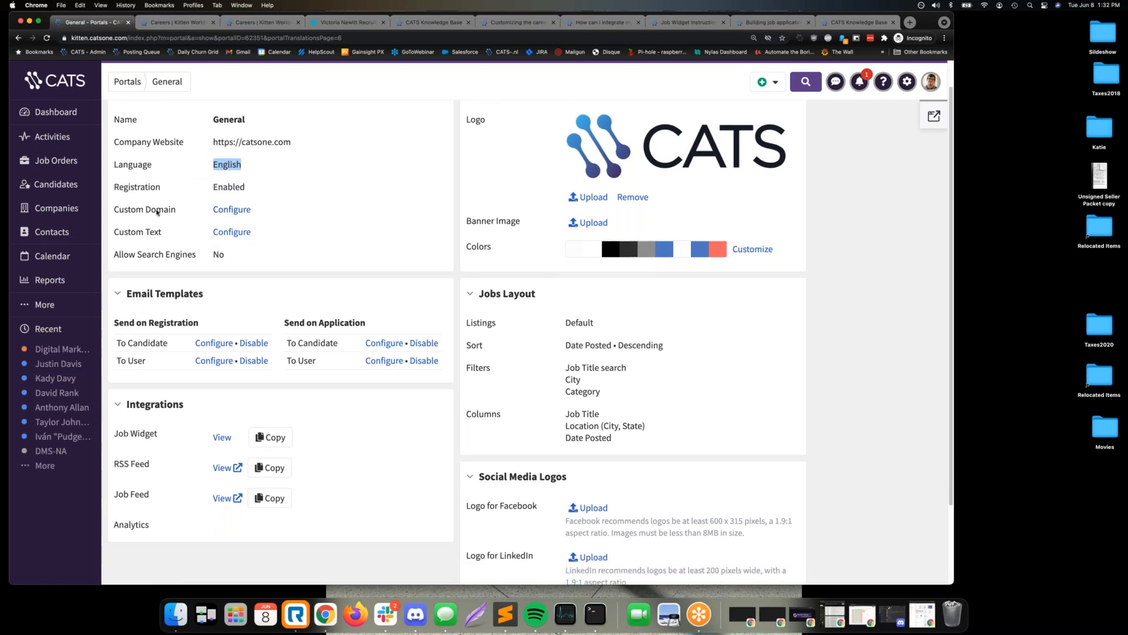
double_click(158, 211)
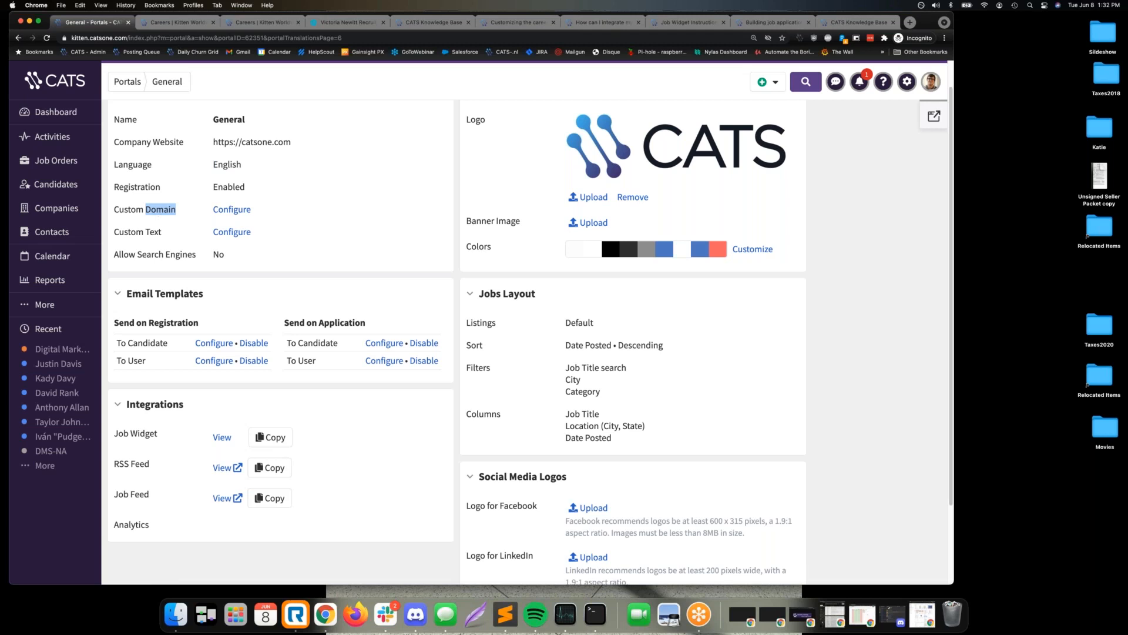
click(174, 24)
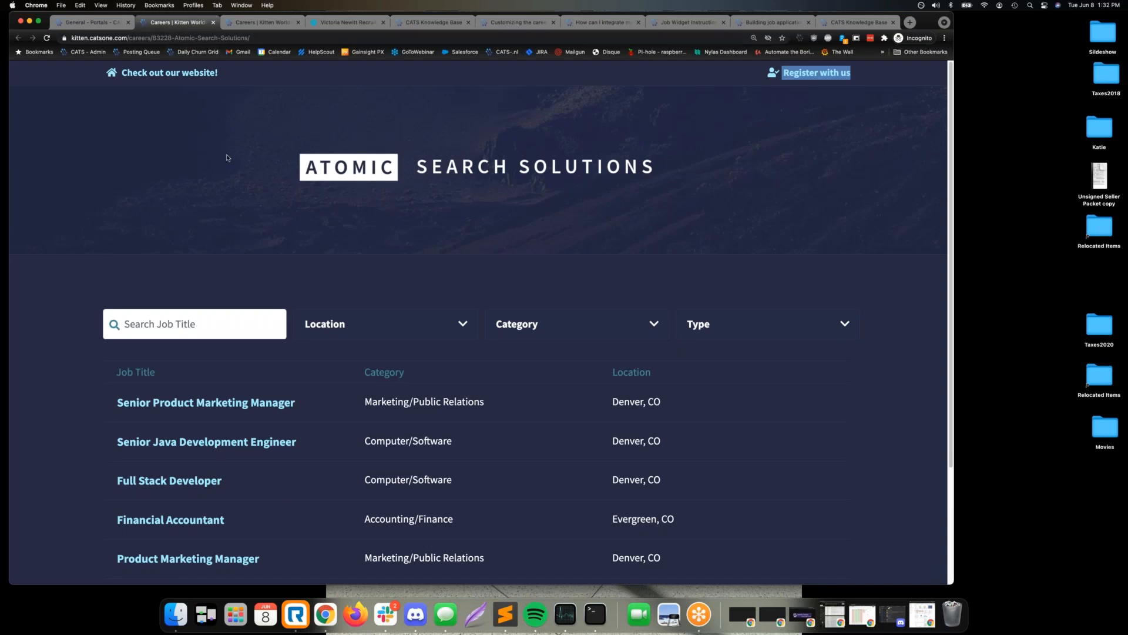
click(102, 27)
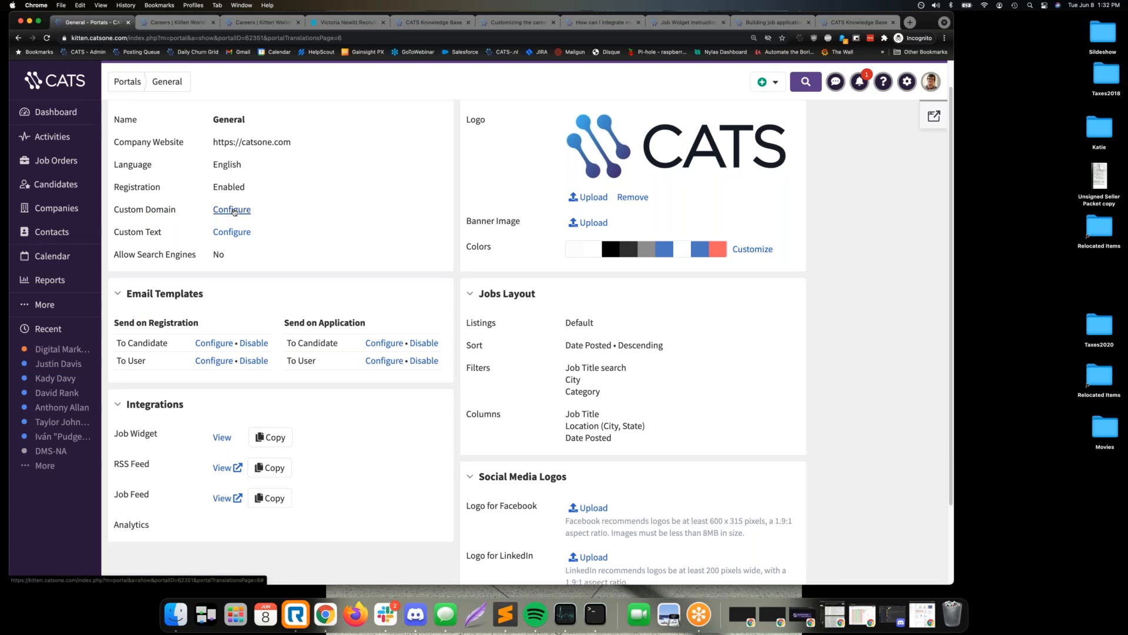
click(231, 209)
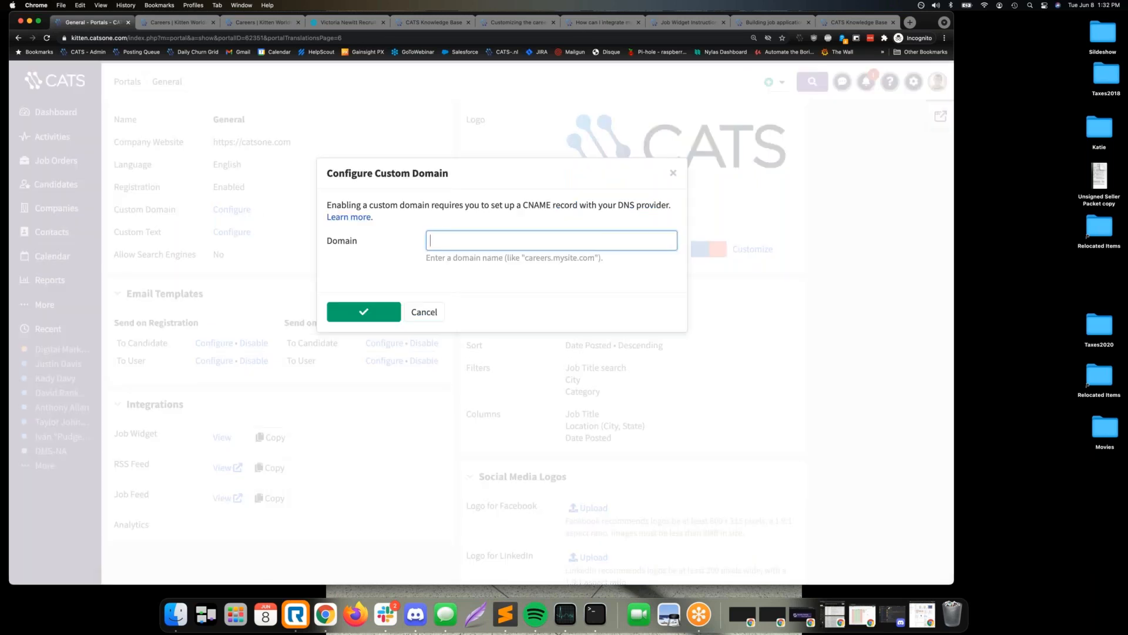
- Read the custom domain's DNS provider requirement, close the configuration without entering a domain, and look over the available support options
drag(619, 204, 633, 217)
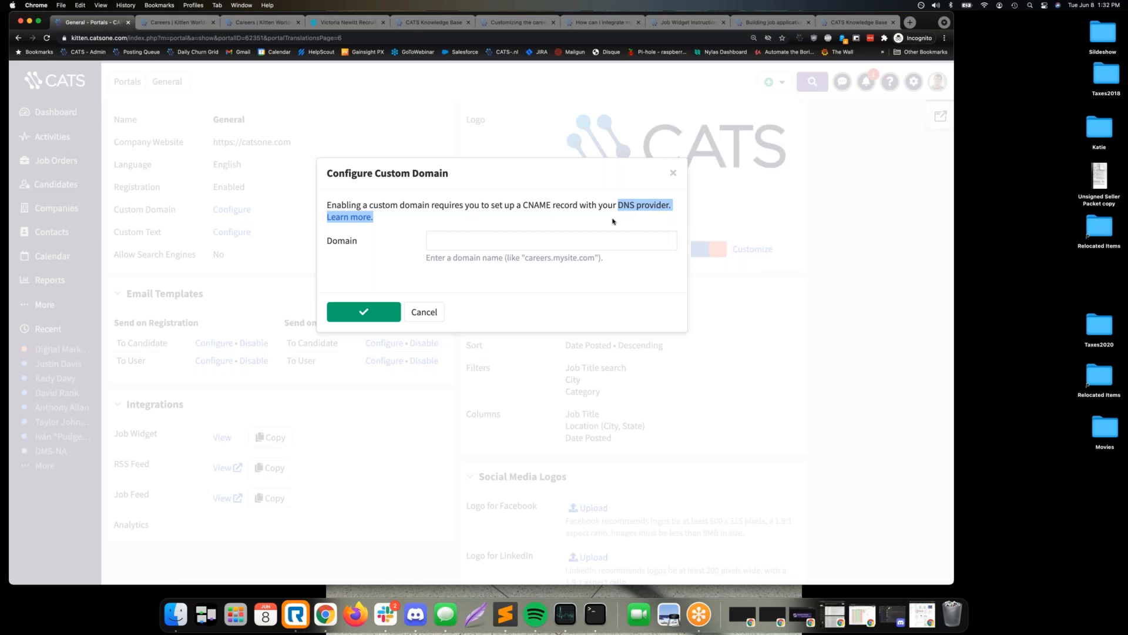
click(538, 240)
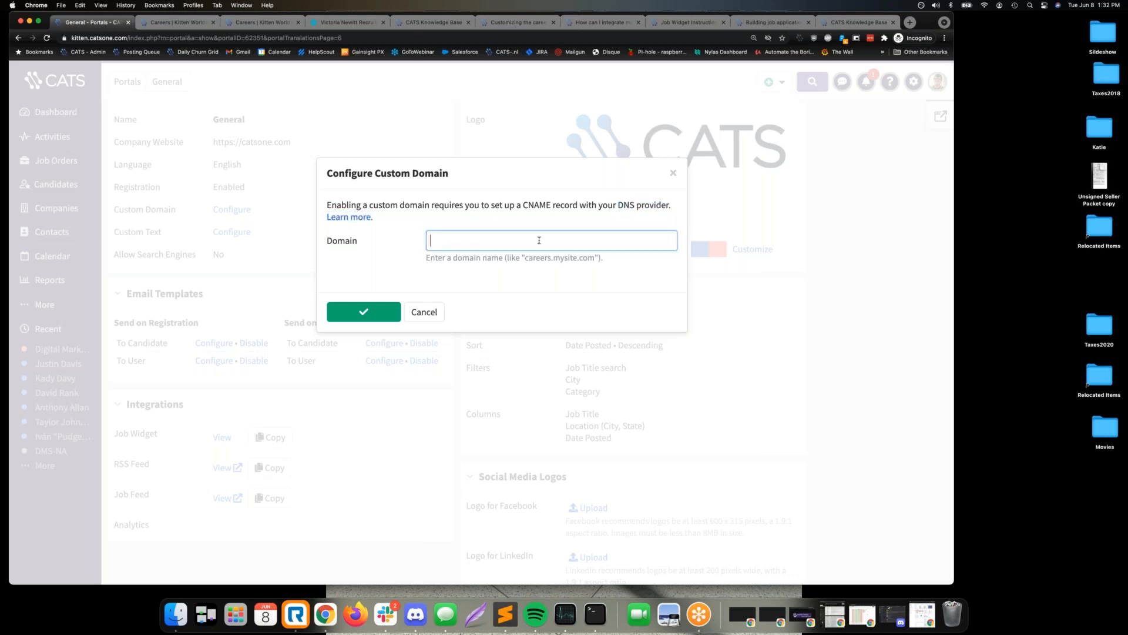
click(673, 172)
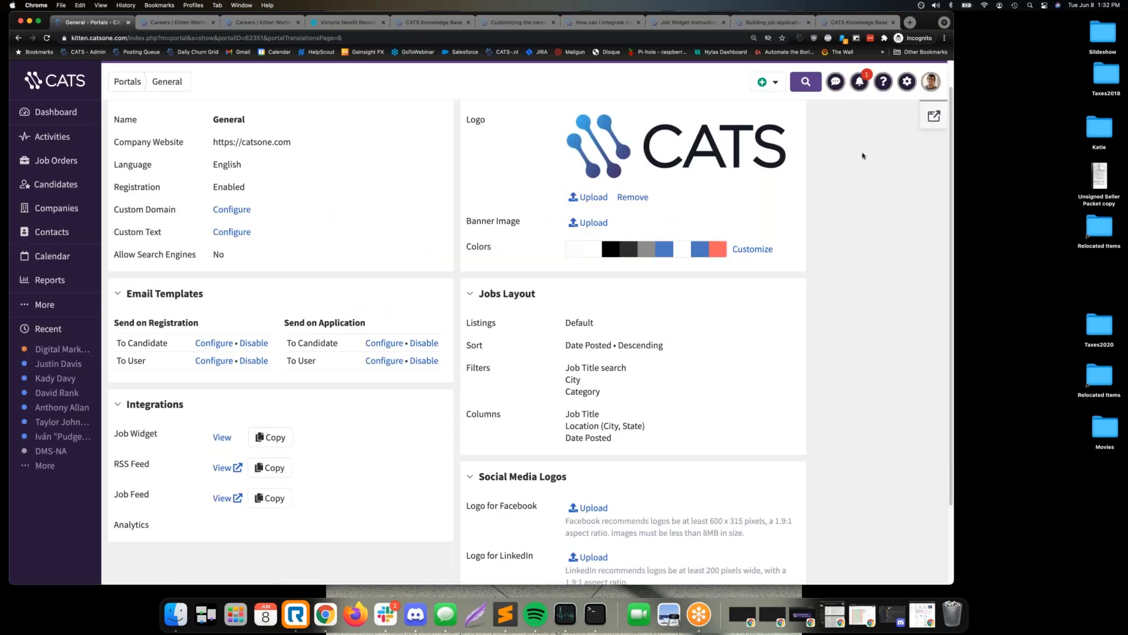
click(885, 83)
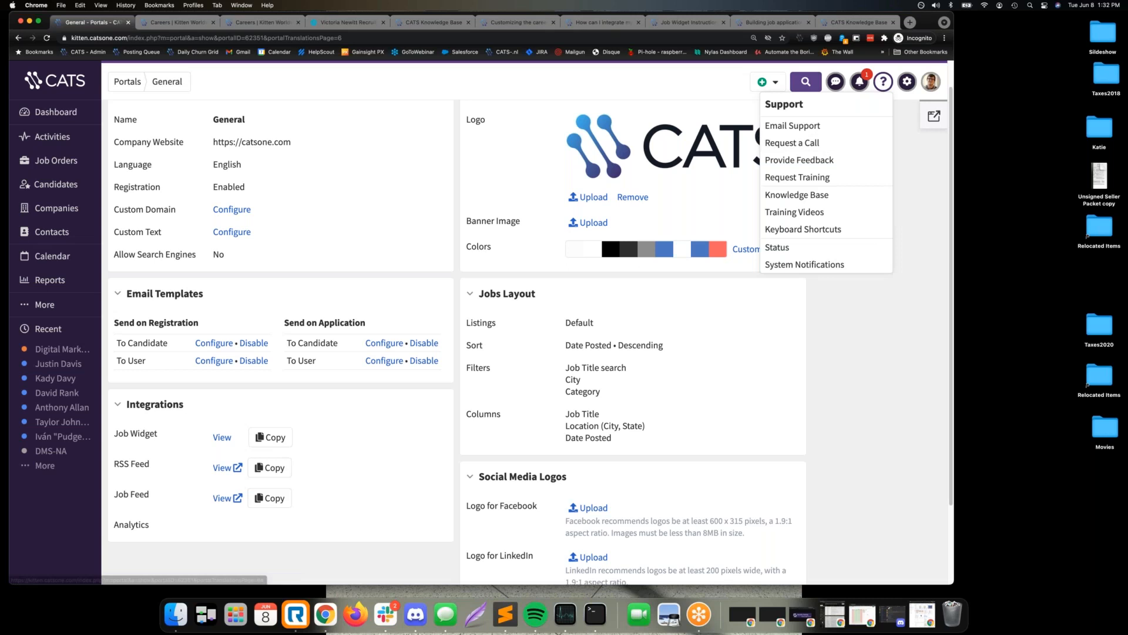
click(909, 178)
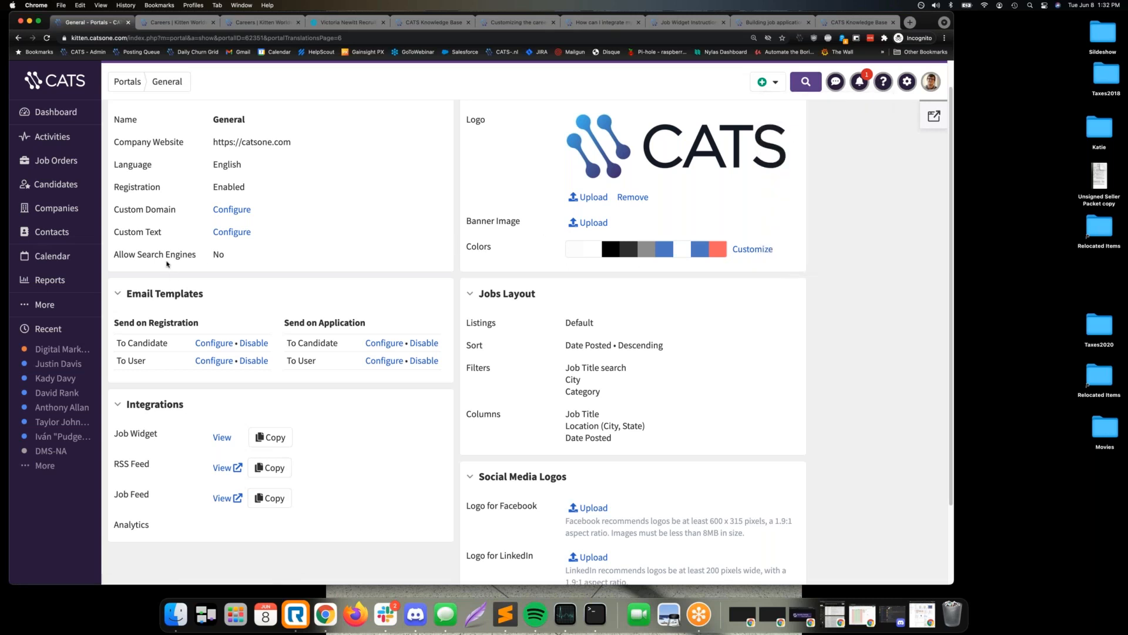
- Examine the General portal's Allow Search Engines setting and its Job Widget integration entry
triple_click(166, 256)
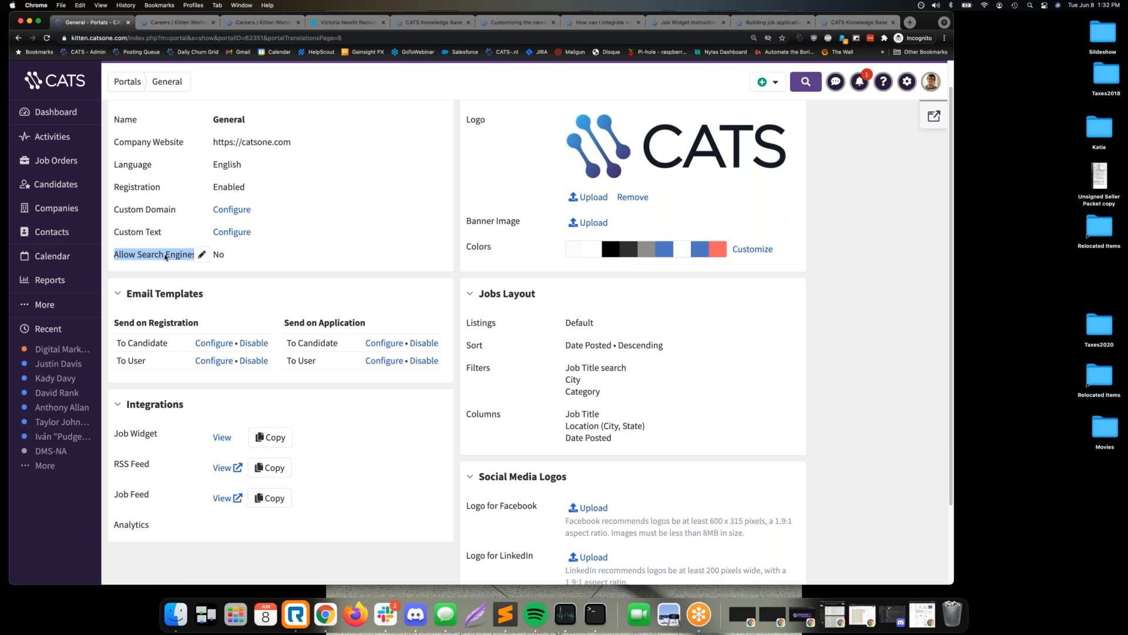
click(162, 258)
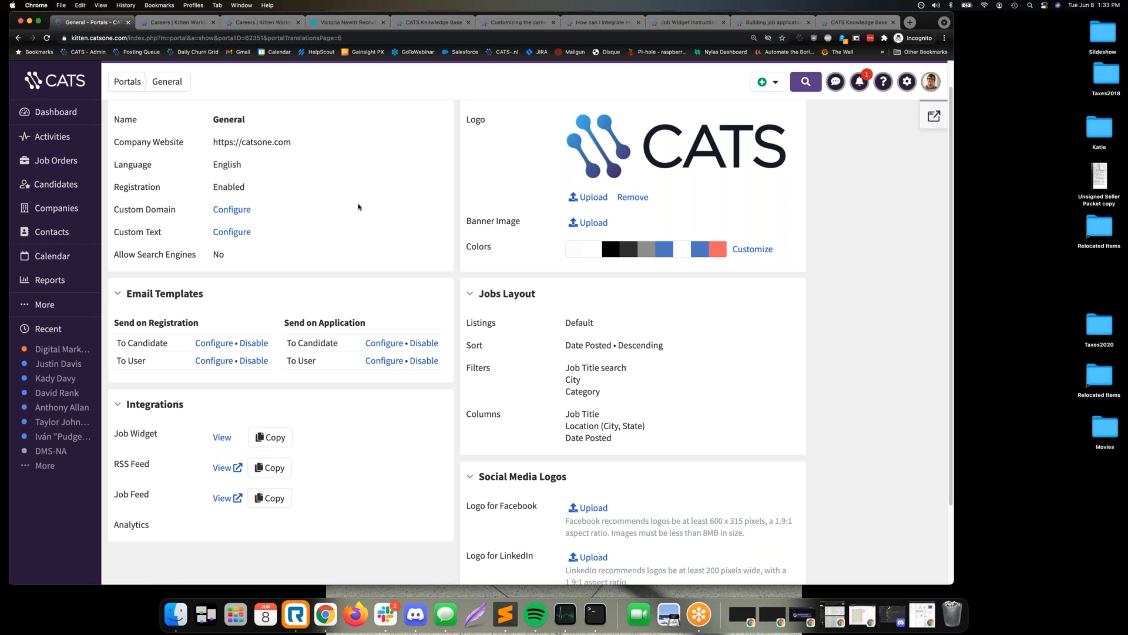
scroll(358, 207, down, 1)
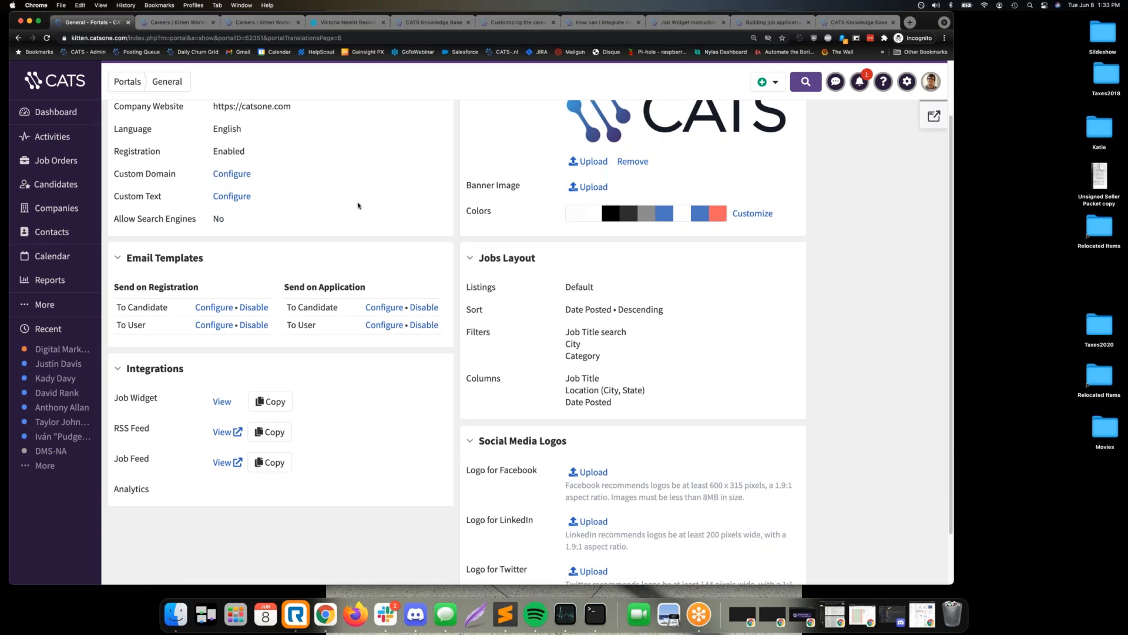
scroll(142, 339, down, 2)
triple_click(142, 338)
click(142, 339)
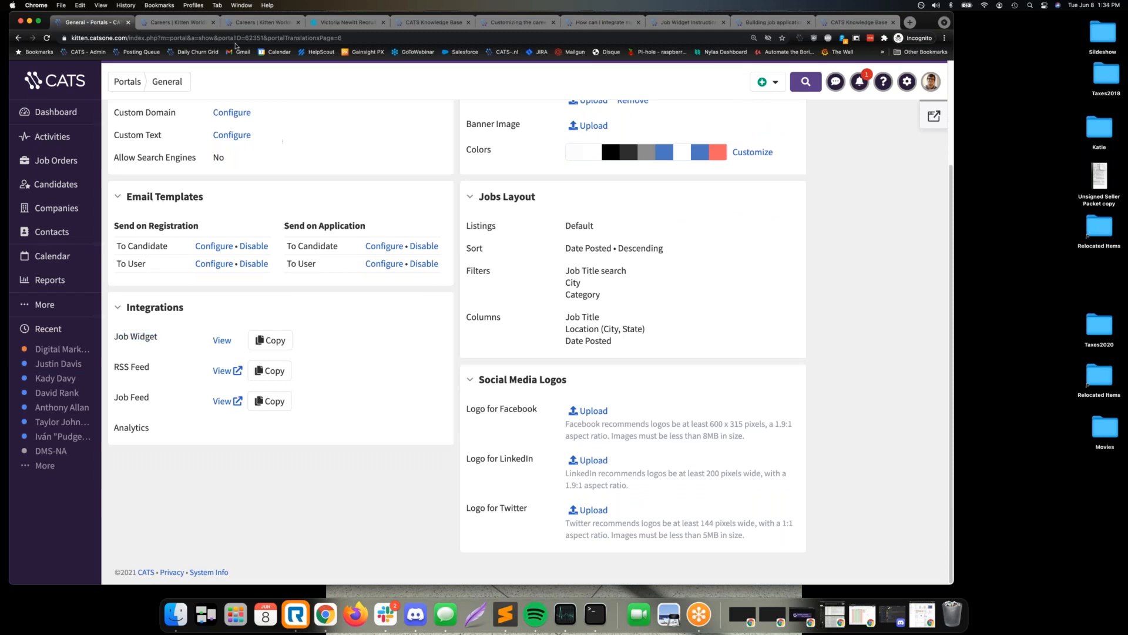
- Look over the Atomic Search Solutions careers page from the header to the end of its job list
click(190, 24)
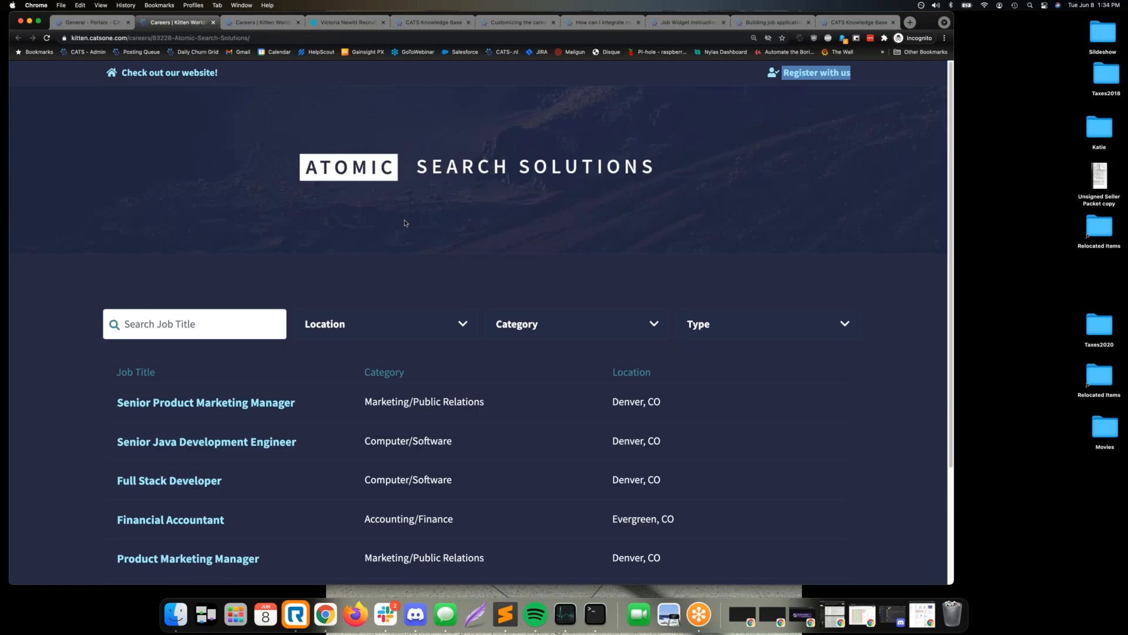
scroll(404, 223, down, 5)
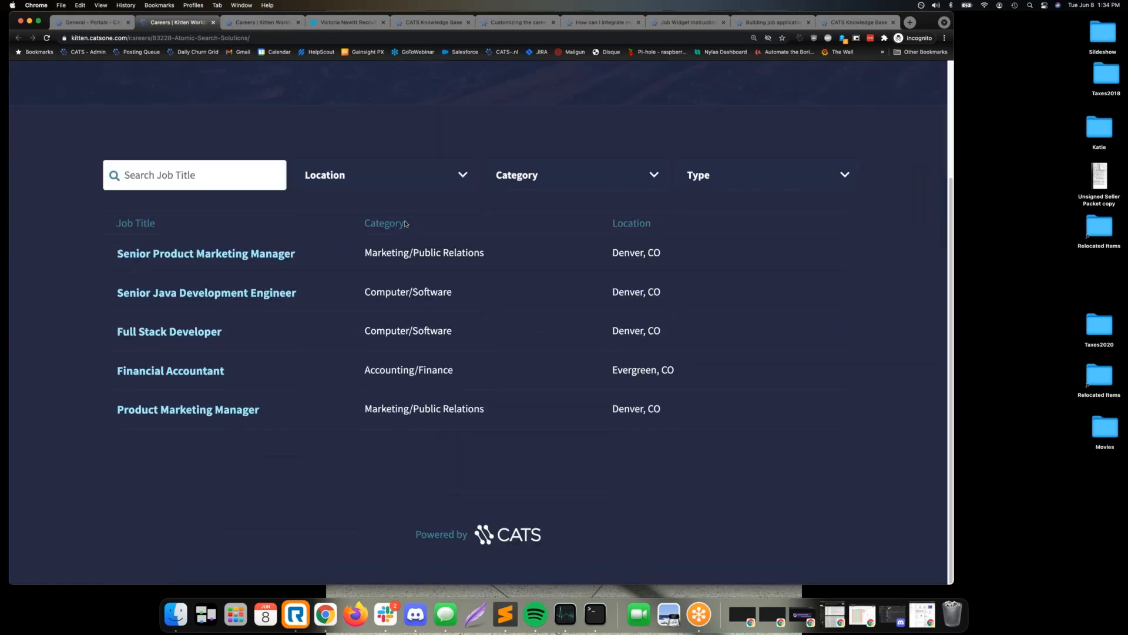
scroll(405, 224, up, 5)
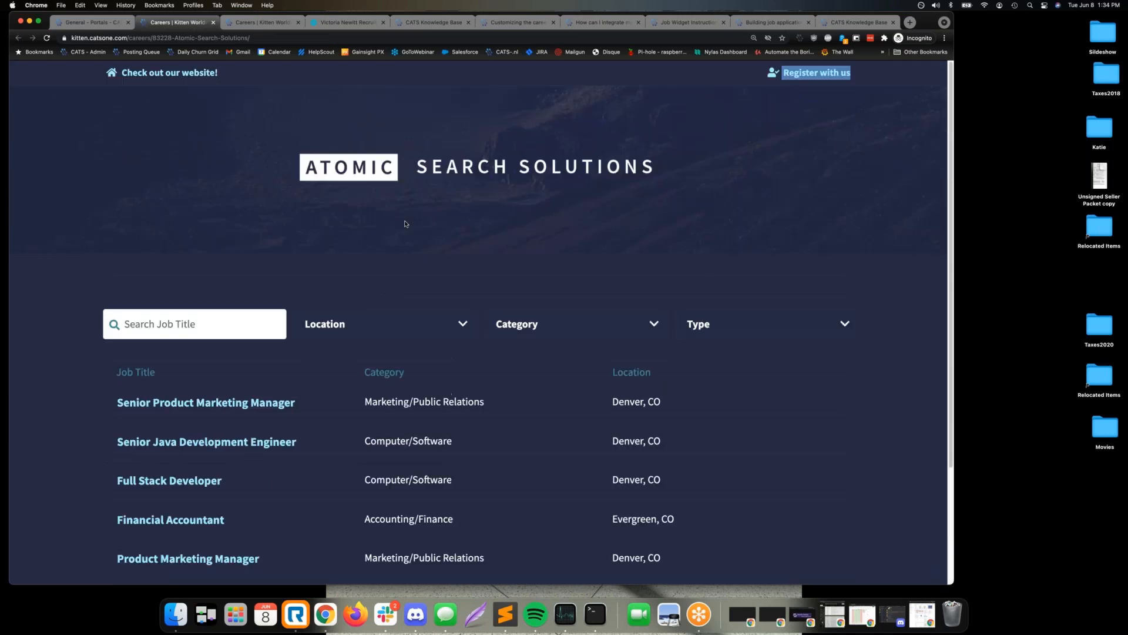
click(404, 224)
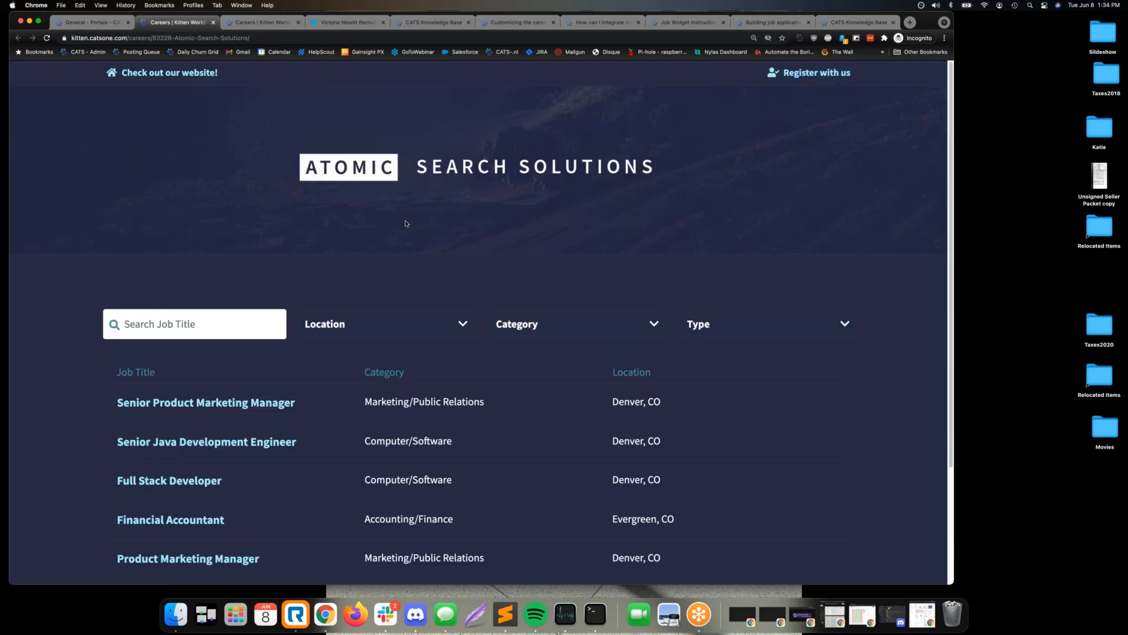
- Examine the Victoria Newitt Recruitment website's Latest Jobs list and the contact section beneath it as an embedded widget example
click(341, 23)
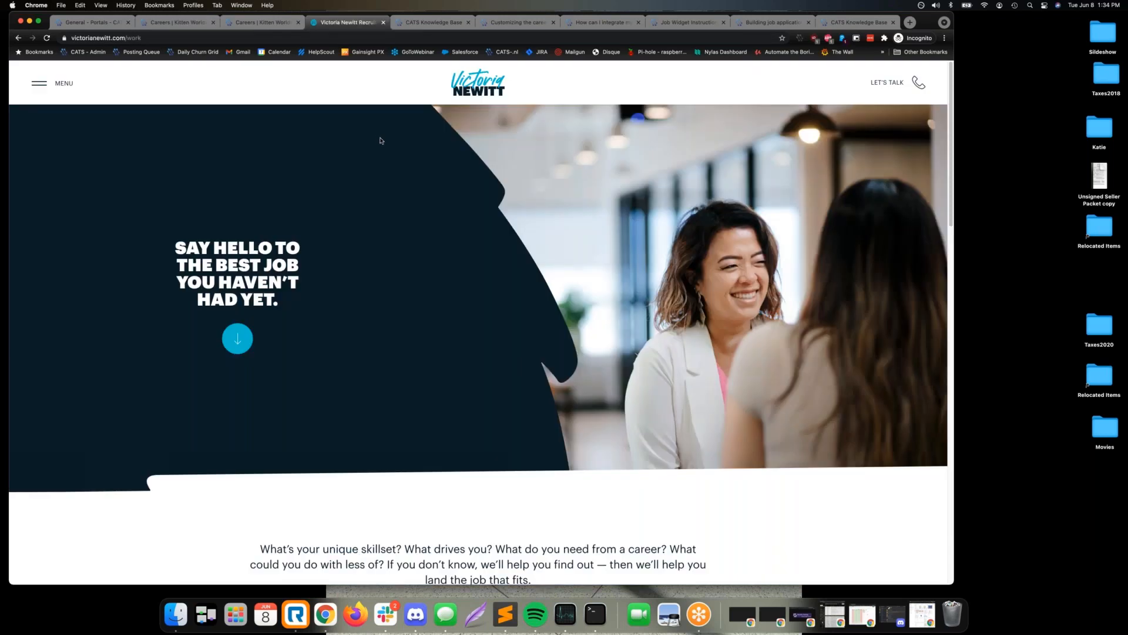
click(46, 87)
click(467, 336)
scroll(316, 253, down, 5)
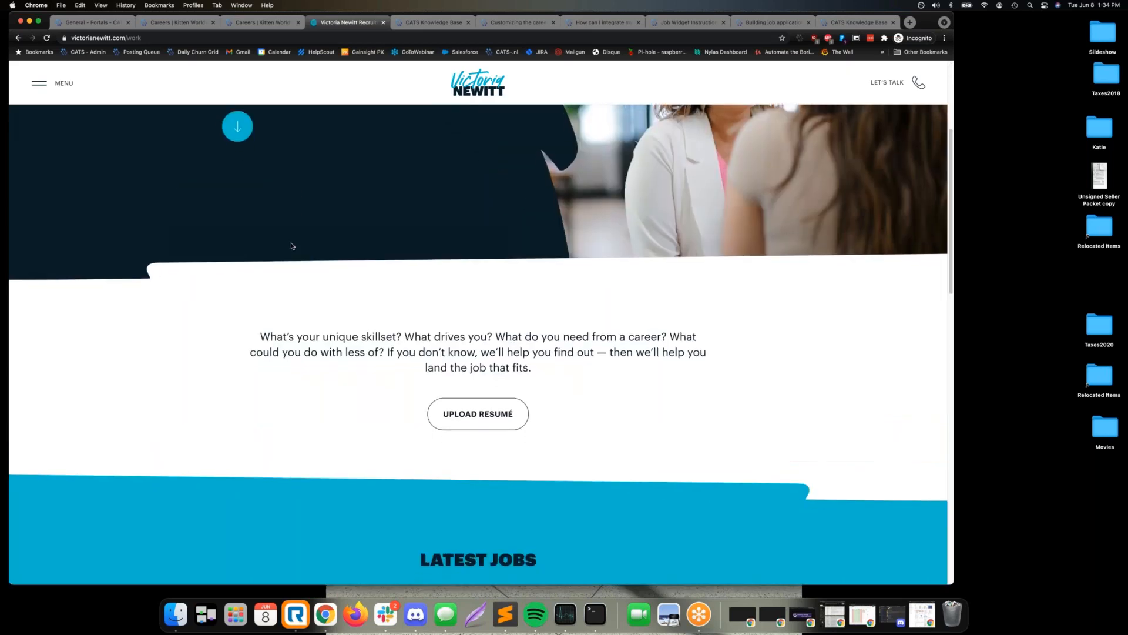
scroll(291, 246, down, 10)
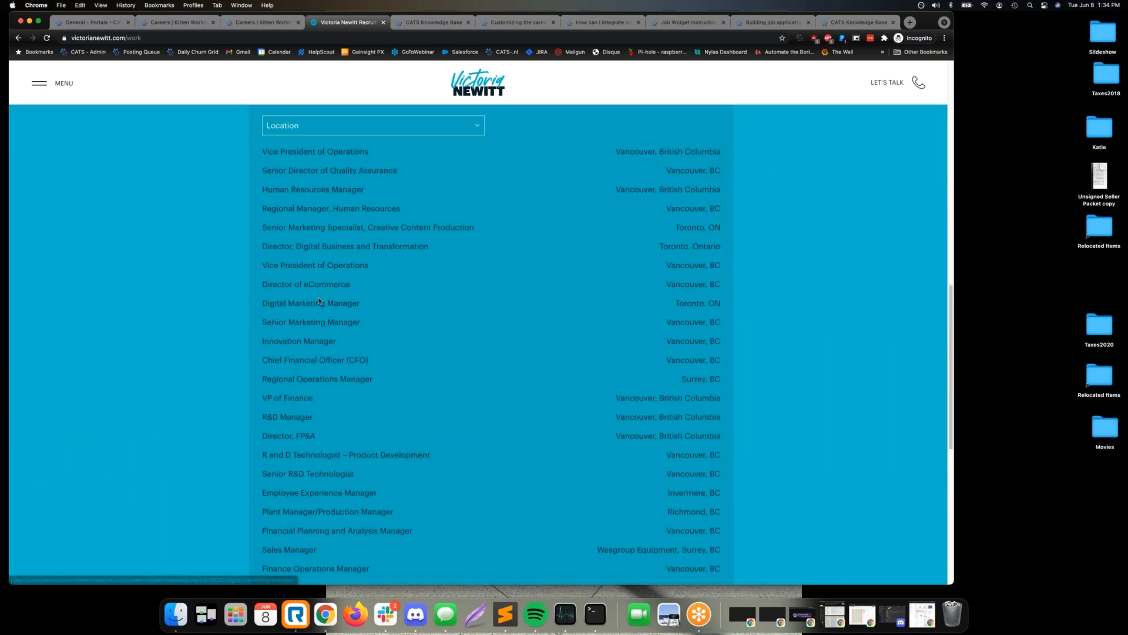
scroll(310, 304, up, 2)
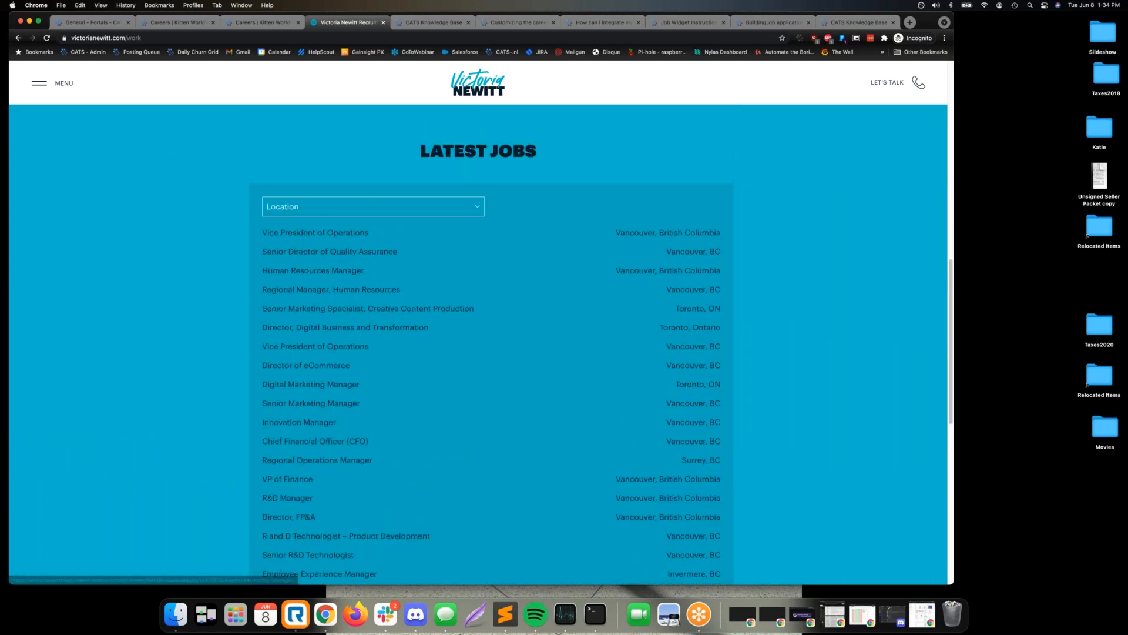
scroll(410, 374, down, 15)
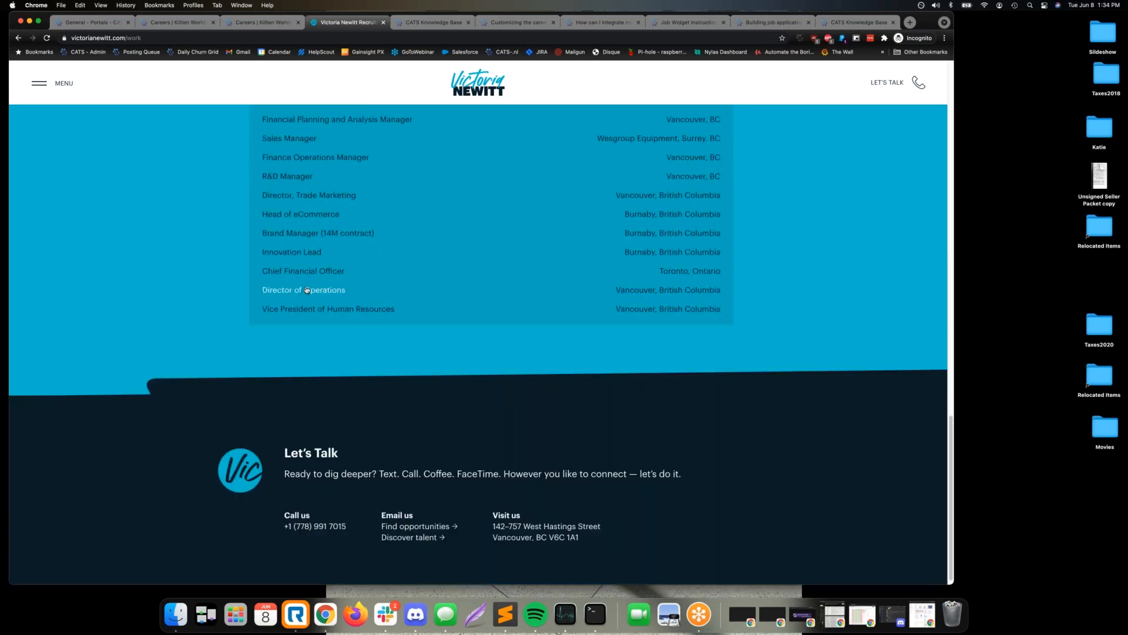
scroll(405, 374, down, 1)
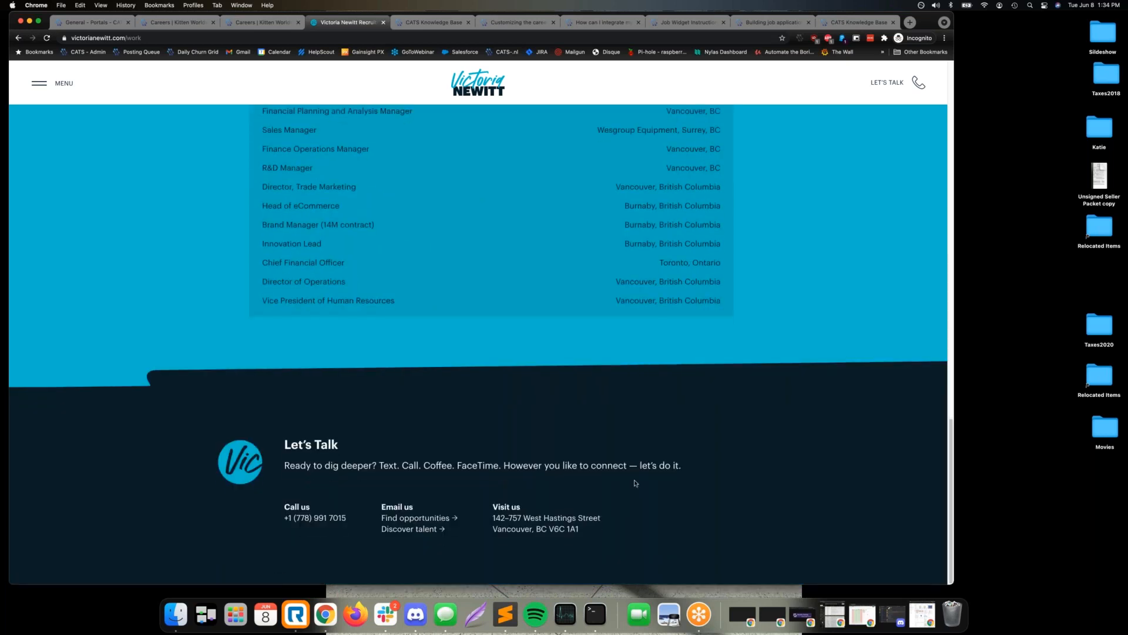
drag(651, 531, 424, 481)
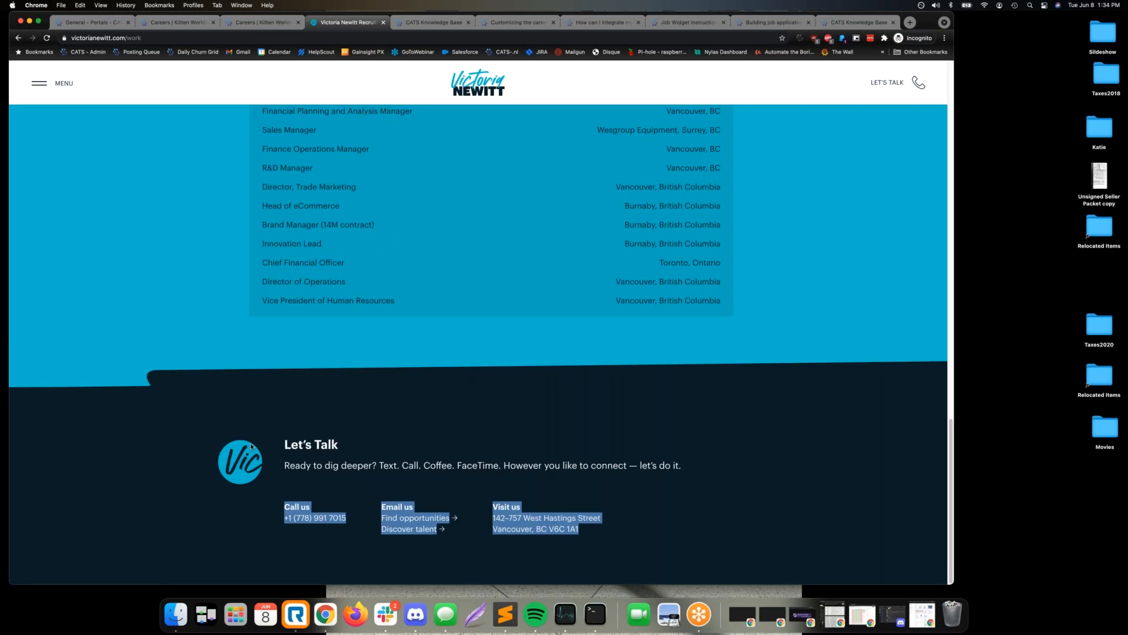
scroll(424, 481, up, 20)
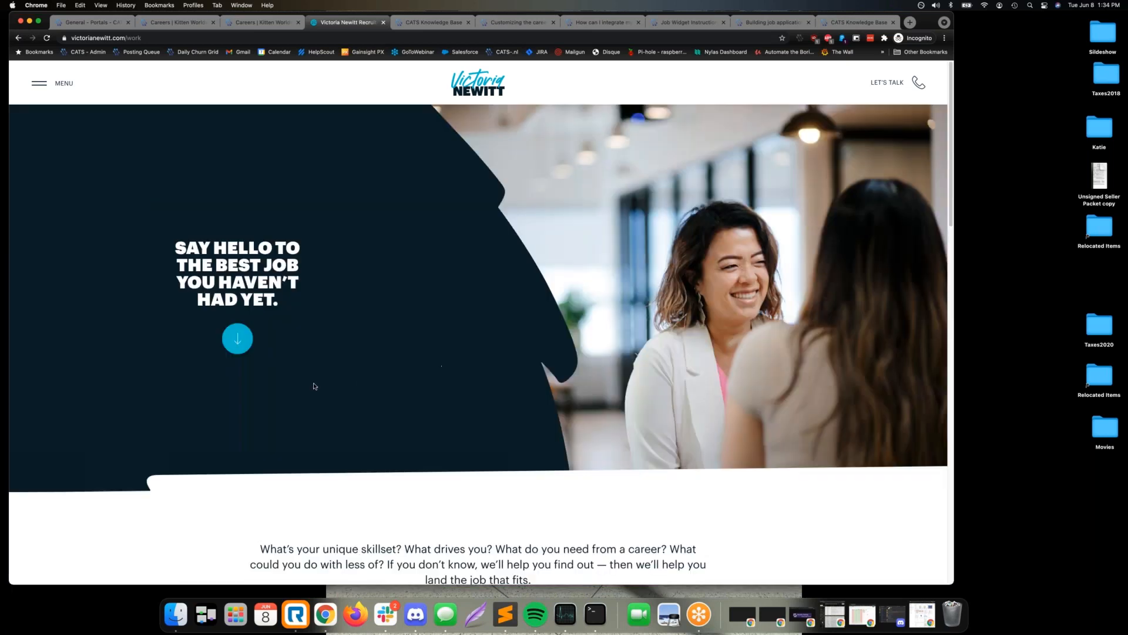
scroll(306, 387, down, 10)
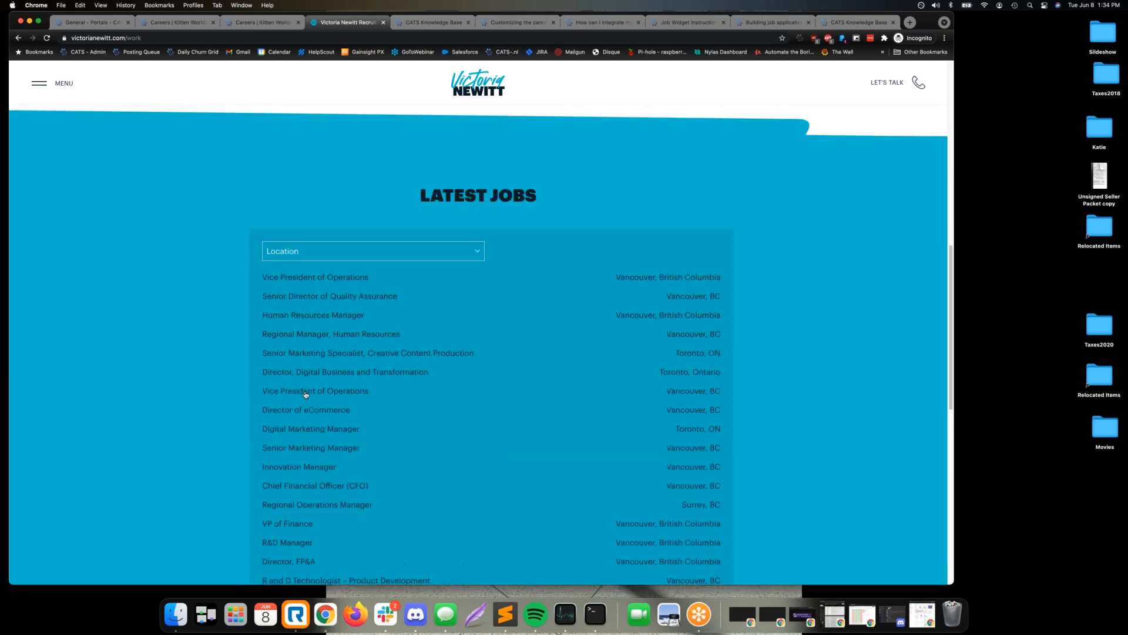
scroll(94, 340, down, 3)
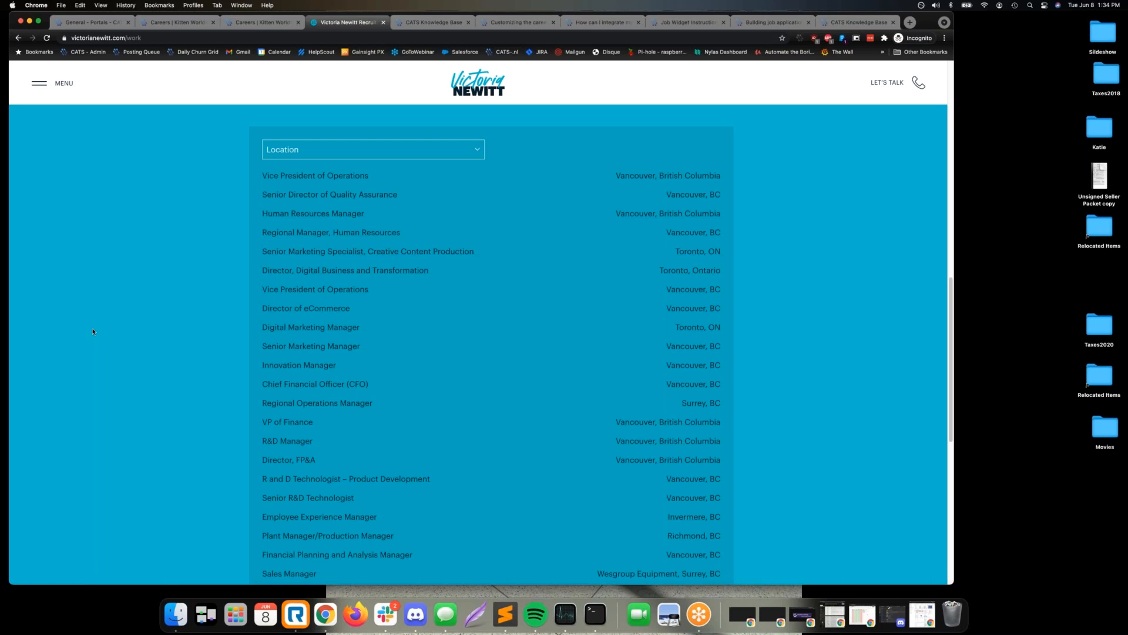
- Open the first Vice President of Operations job from the list, read through its posting, then close it and review the Latest Jobs list
click(308, 178)
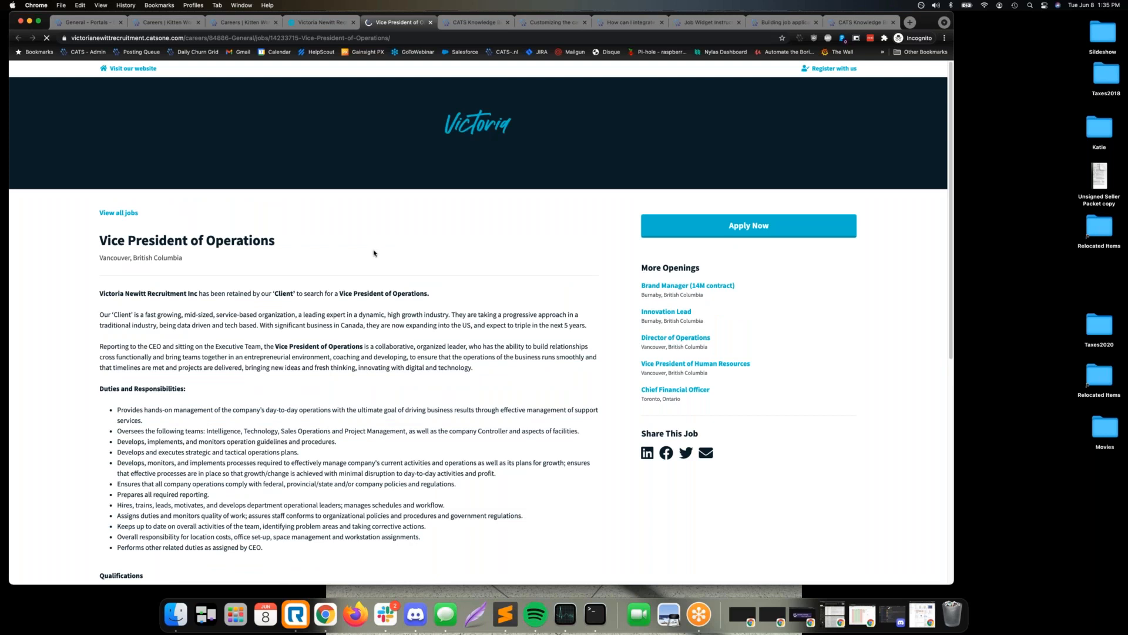
scroll(375, 254, down, 1)
scroll(375, 254, down, 1)
scroll(374, 252, down, 5)
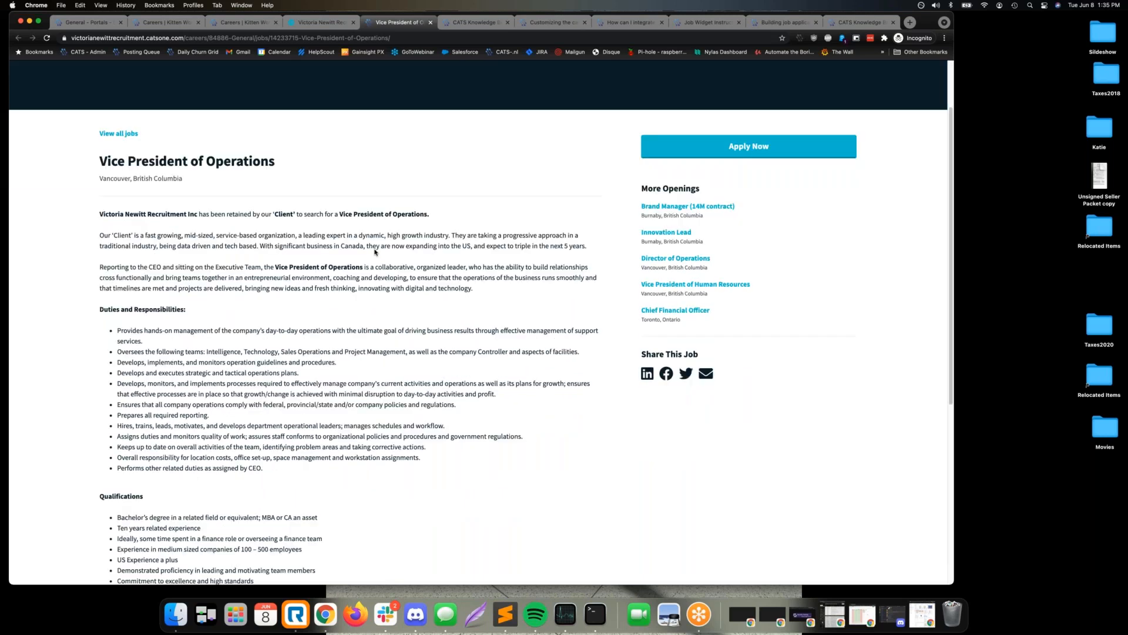
scroll(375, 252, down, 3)
scroll(375, 253, up, 3)
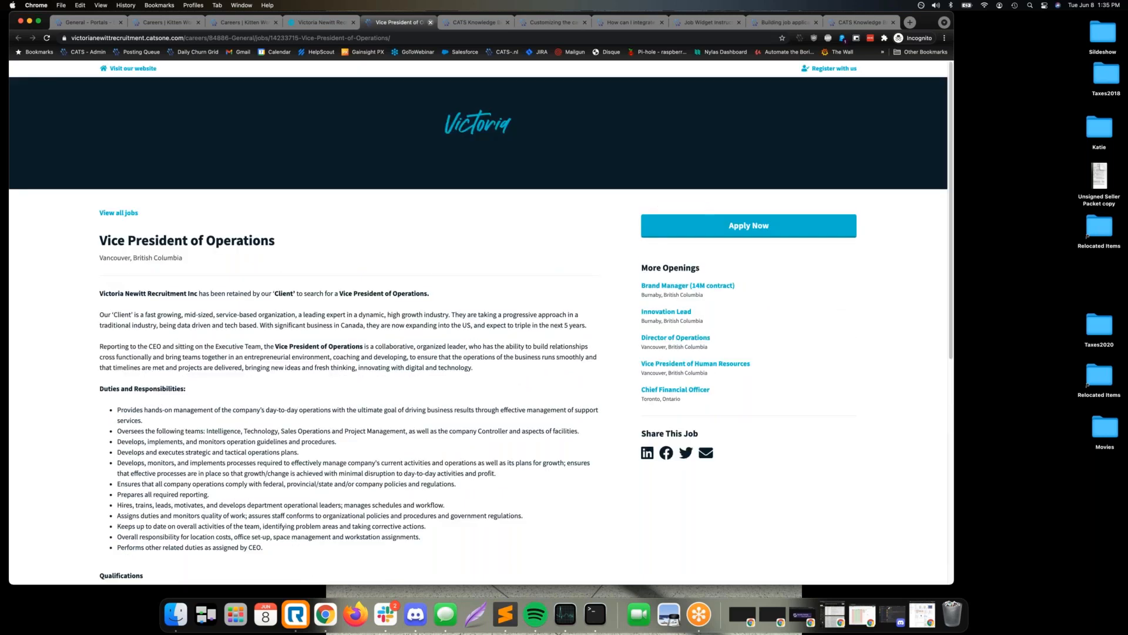
key(super+w)
scroll(464, 252, down, 5)
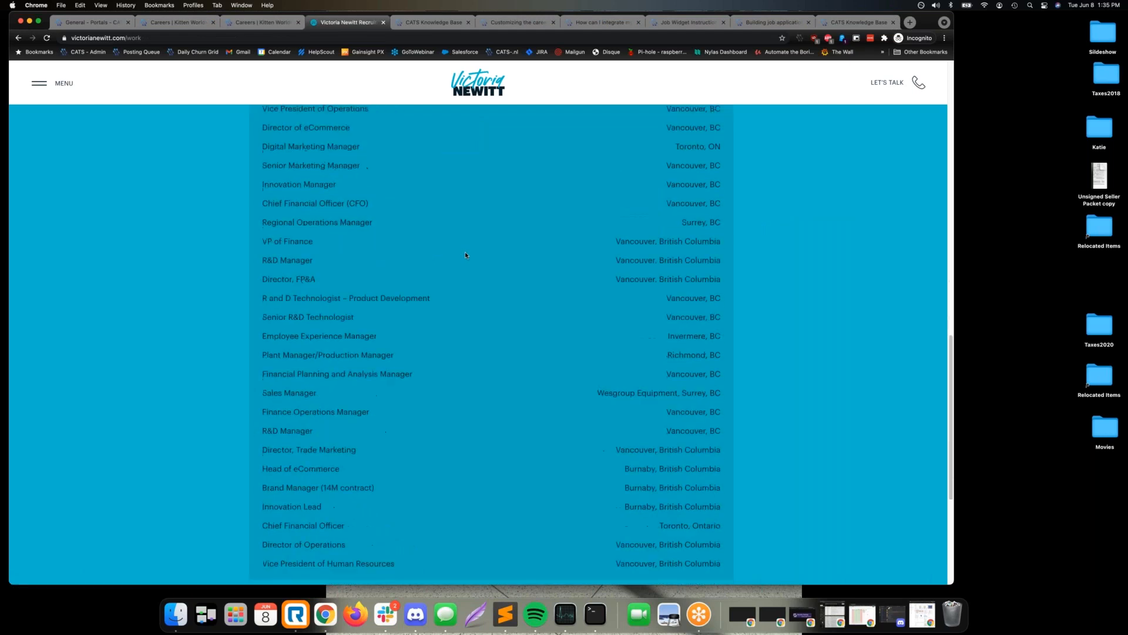
scroll(465, 254, up, 8)
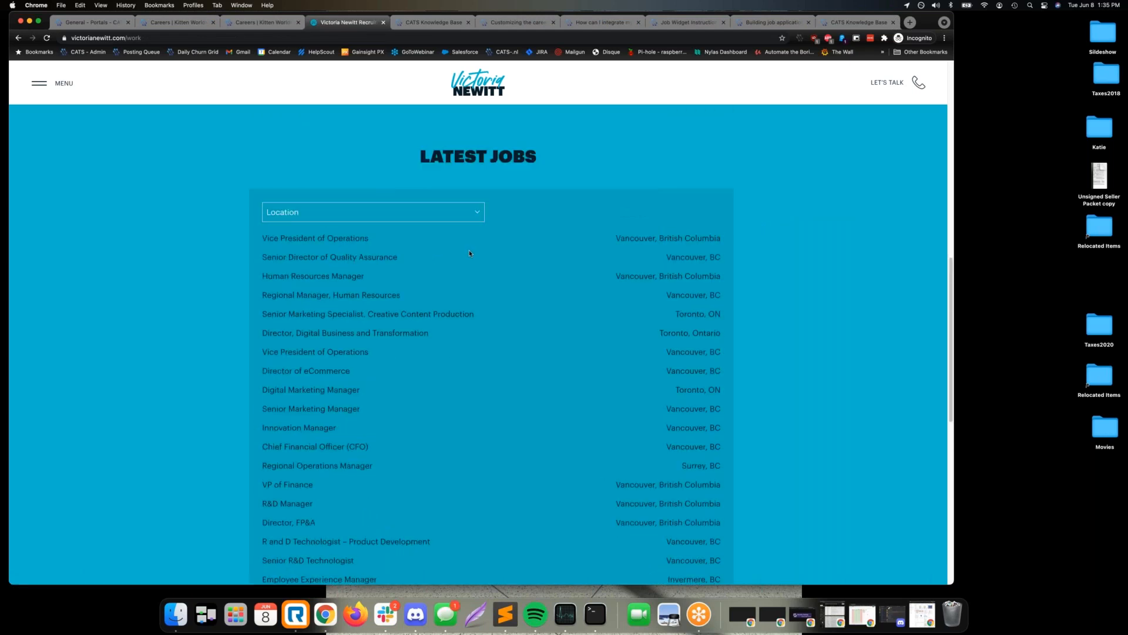
scroll(468, 251, down, 2)
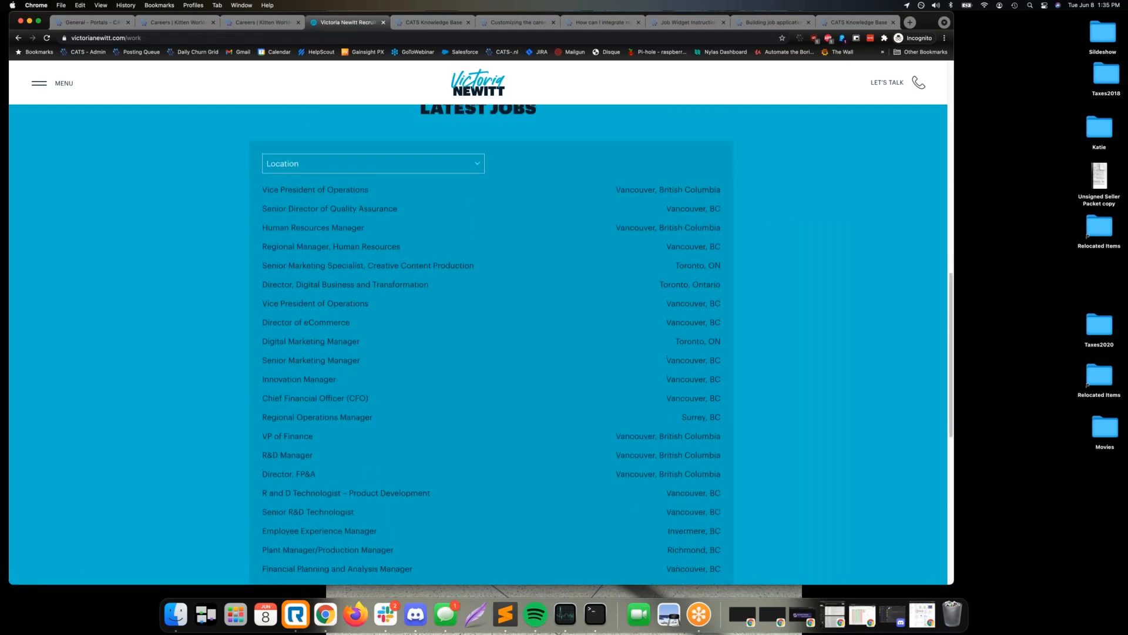
scroll(468, 252, up, 3)
- Return to the General portal, open the Job Widget's embed code and copy the whole code
click(91, 24)
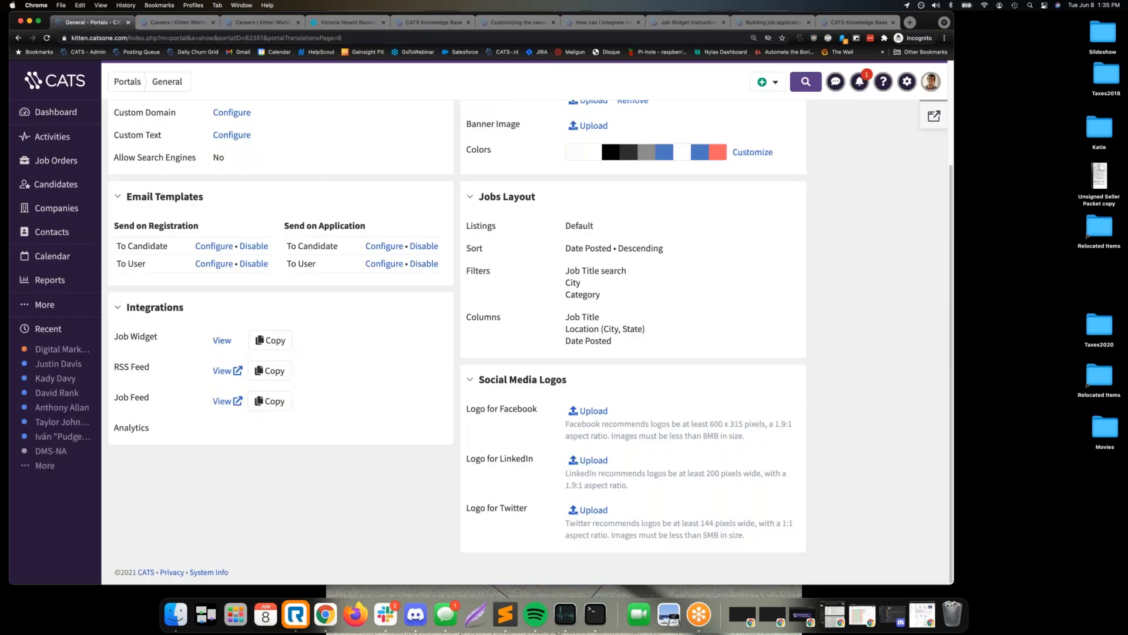
drag(297, 341, 114, 341)
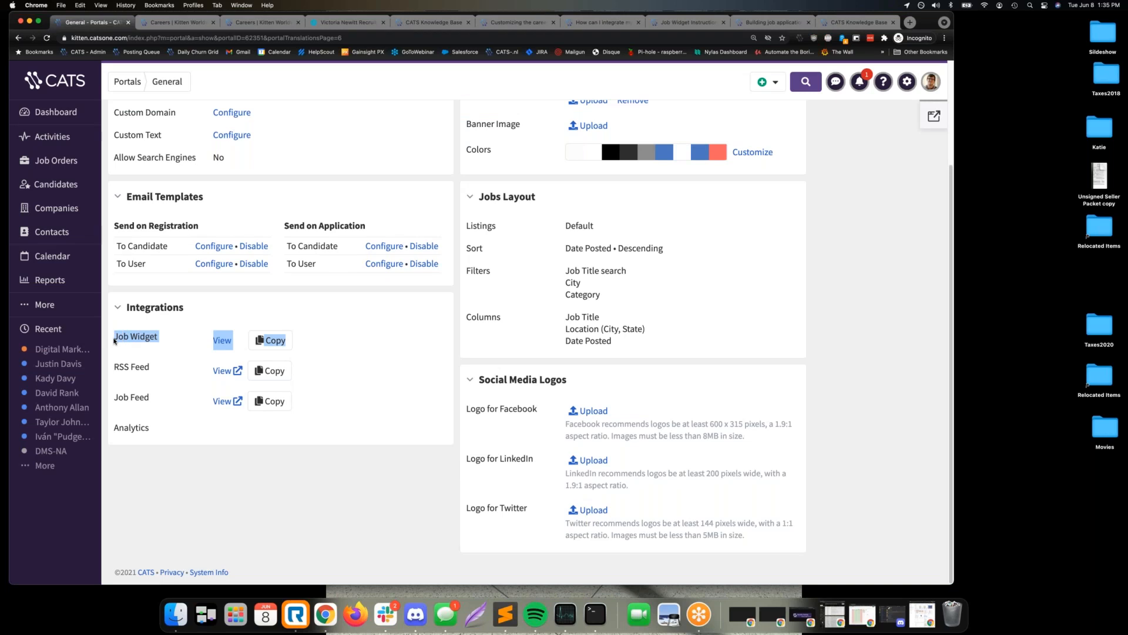
click(237, 342)
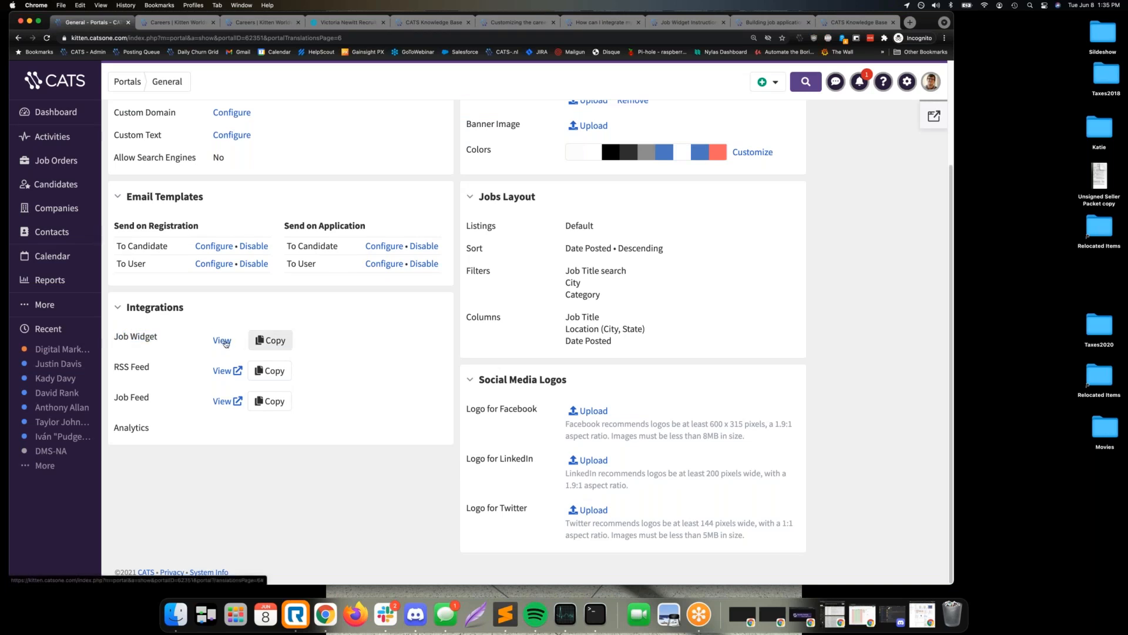
click(247, 339)
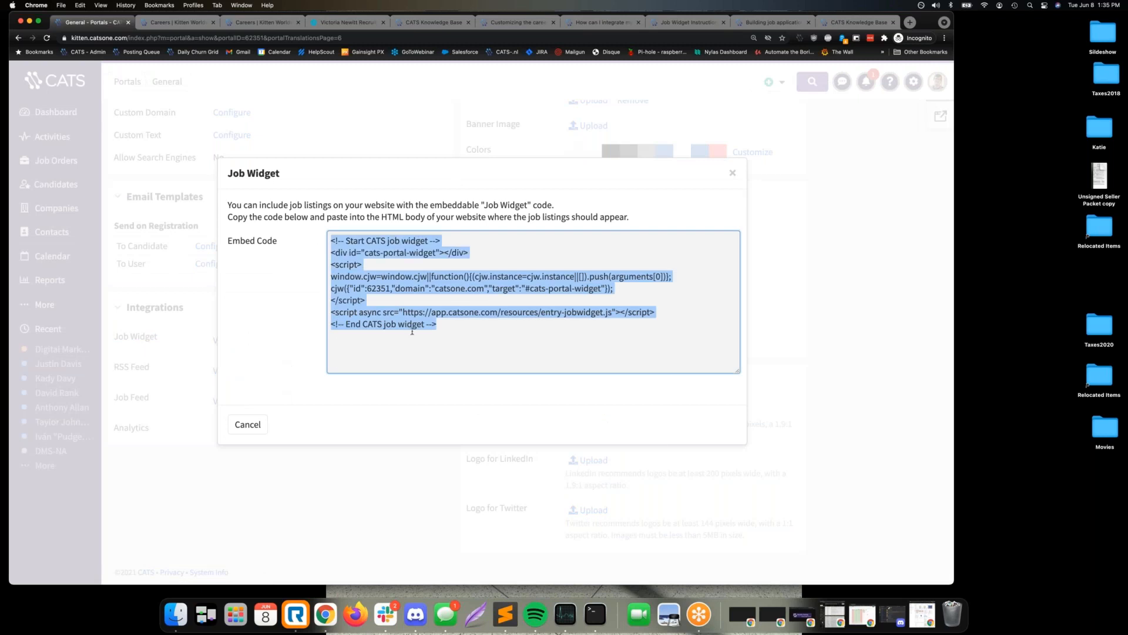
right_click(410, 285)
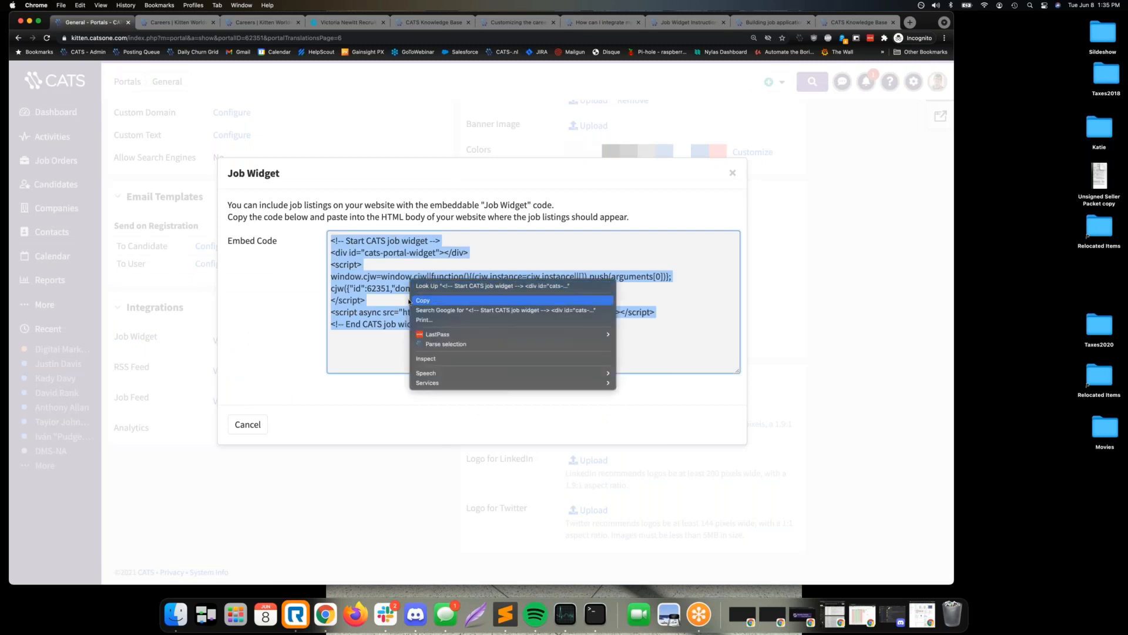
click(412, 300)
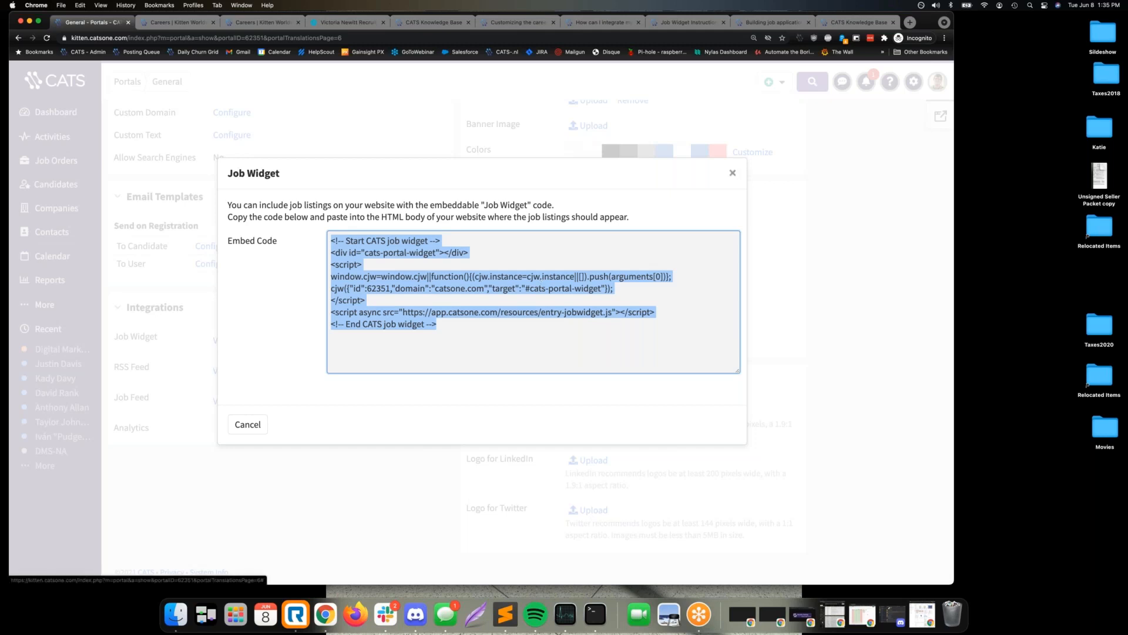
- Close the Job Widget embed code and open the Knowledge Base article "Styling the Job Widget with CSS" from the existing css search
click(732, 173)
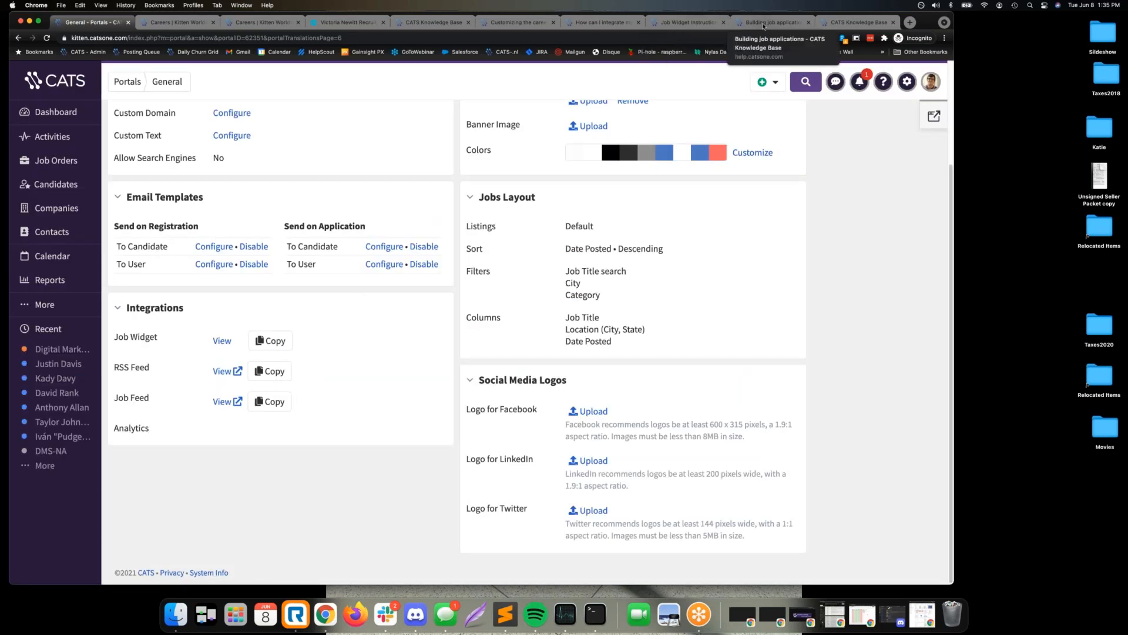
click(687, 23)
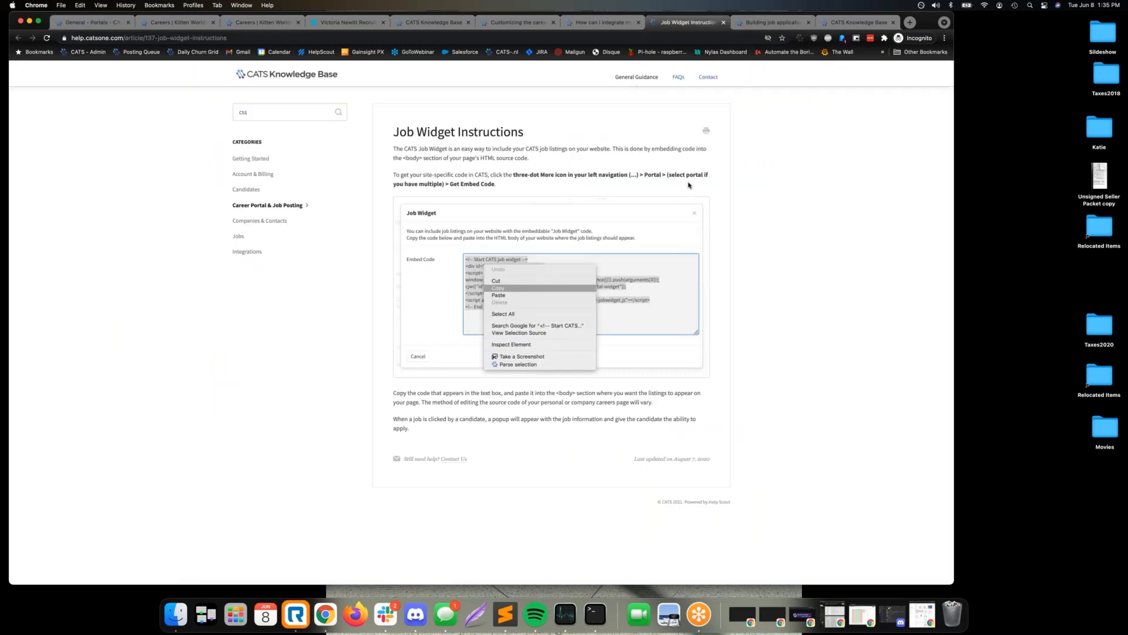
click(526, 24)
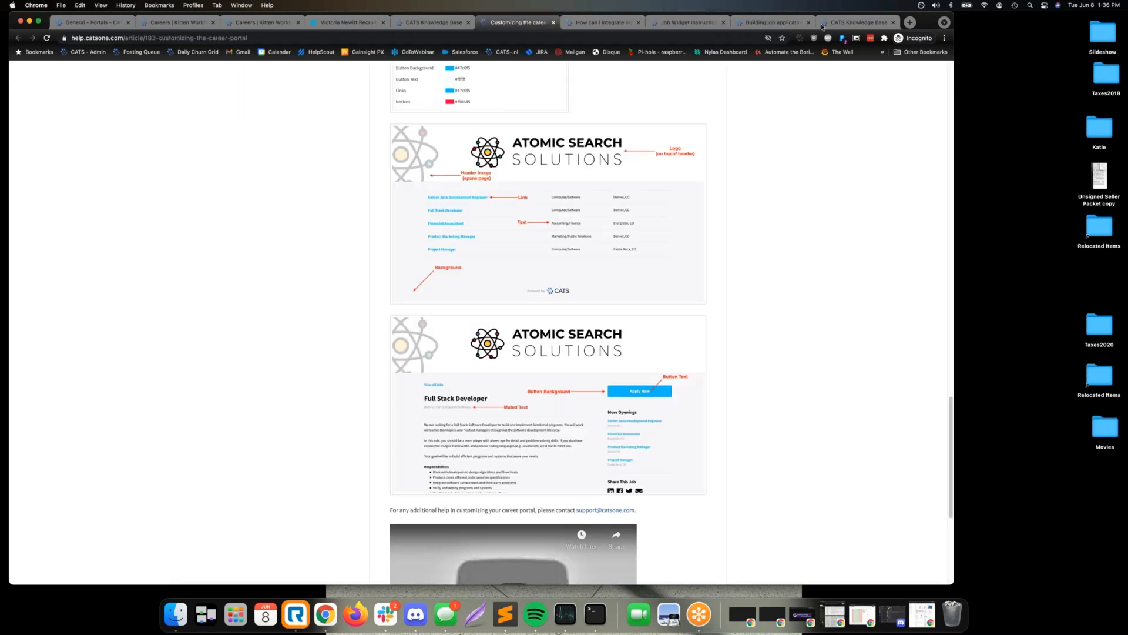
click(846, 24)
click(772, 24)
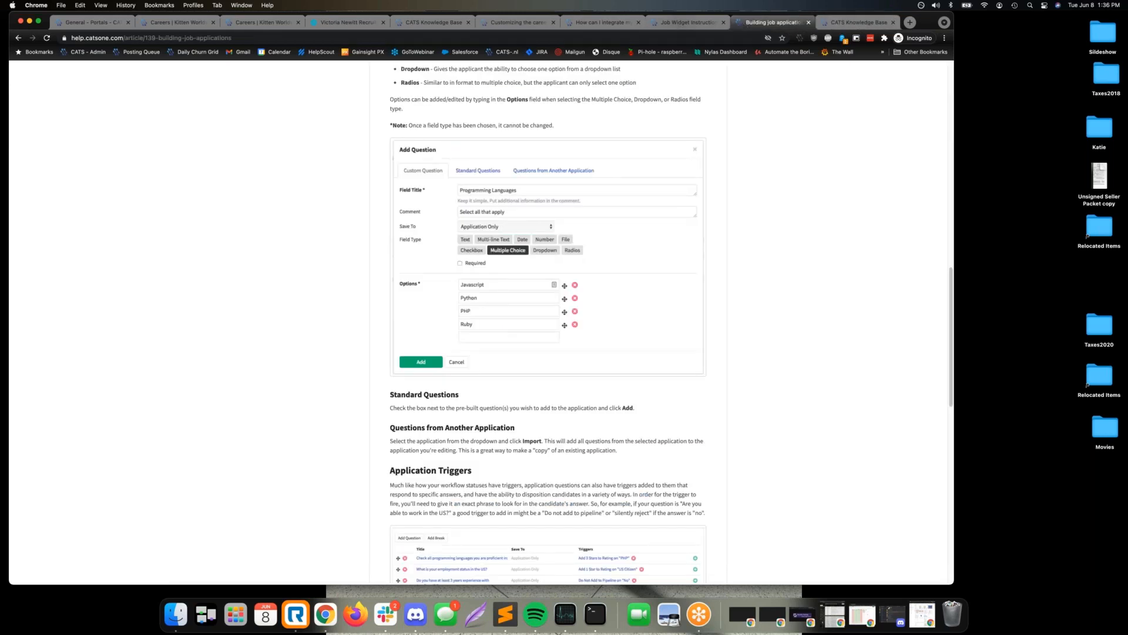
click(679, 23)
click(307, 111)
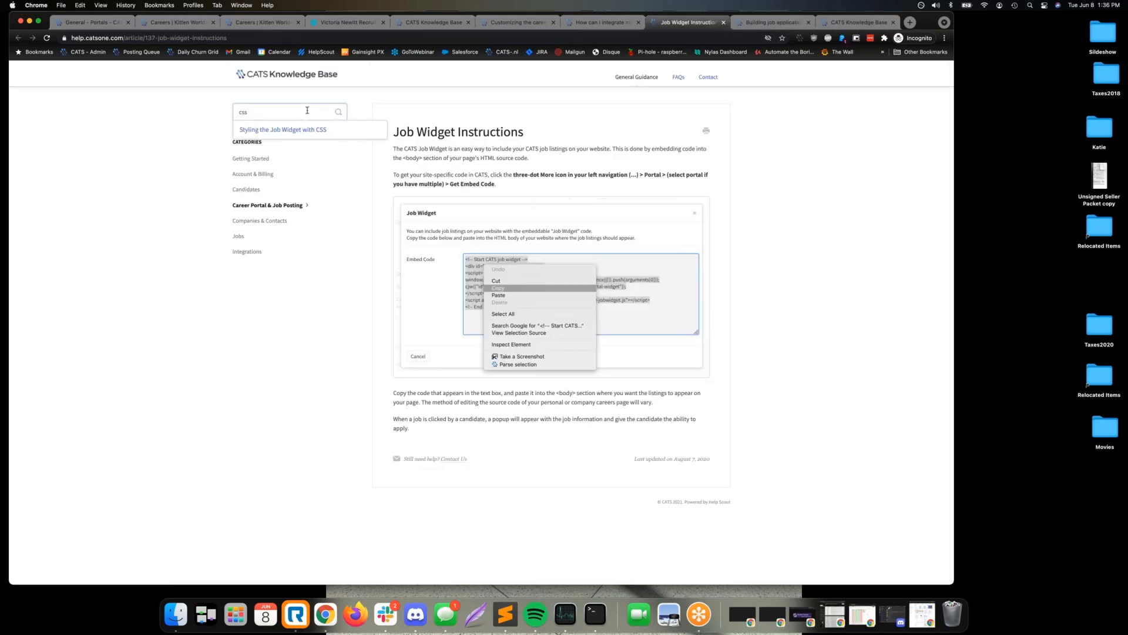
click(281, 131)
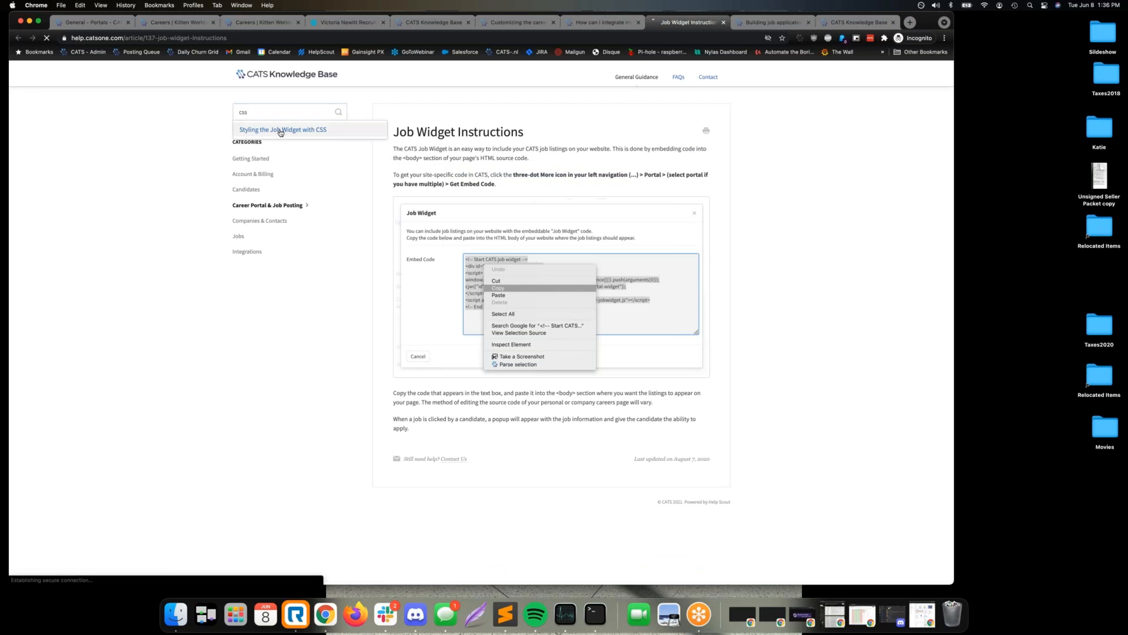
- Examine the CSS styling article, comparing the default and customized Current Opportunities widgets and the style code behind them
scroll(462, 232, down, 10)
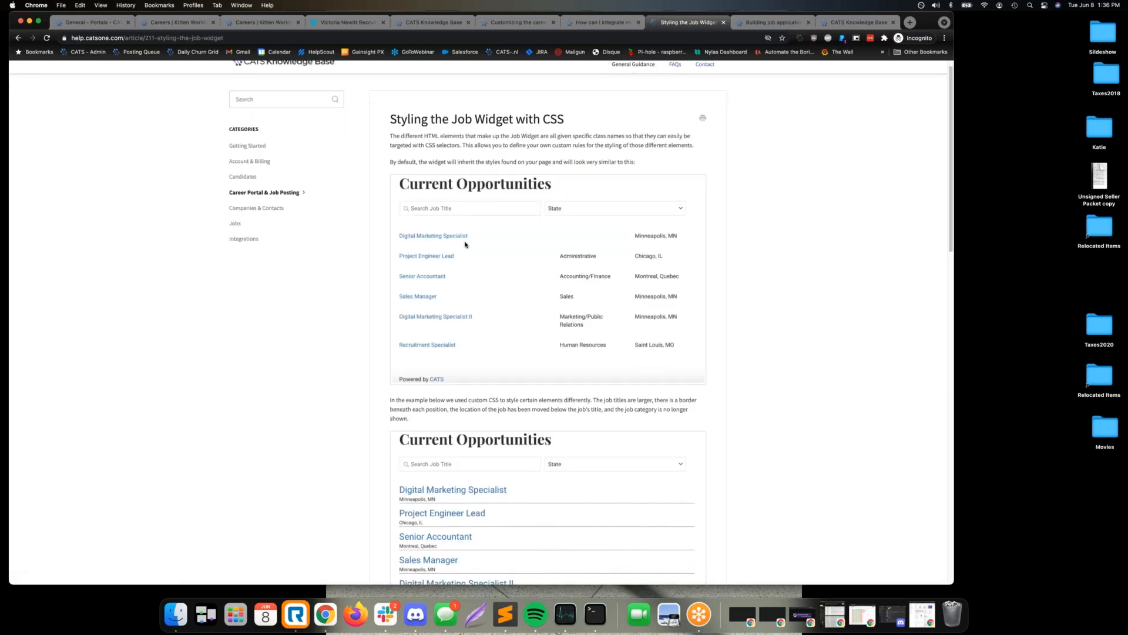
scroll(464, 245, down, 7)
scroll(459, 246, up, 9)
scroll(459, 246, up, 8)
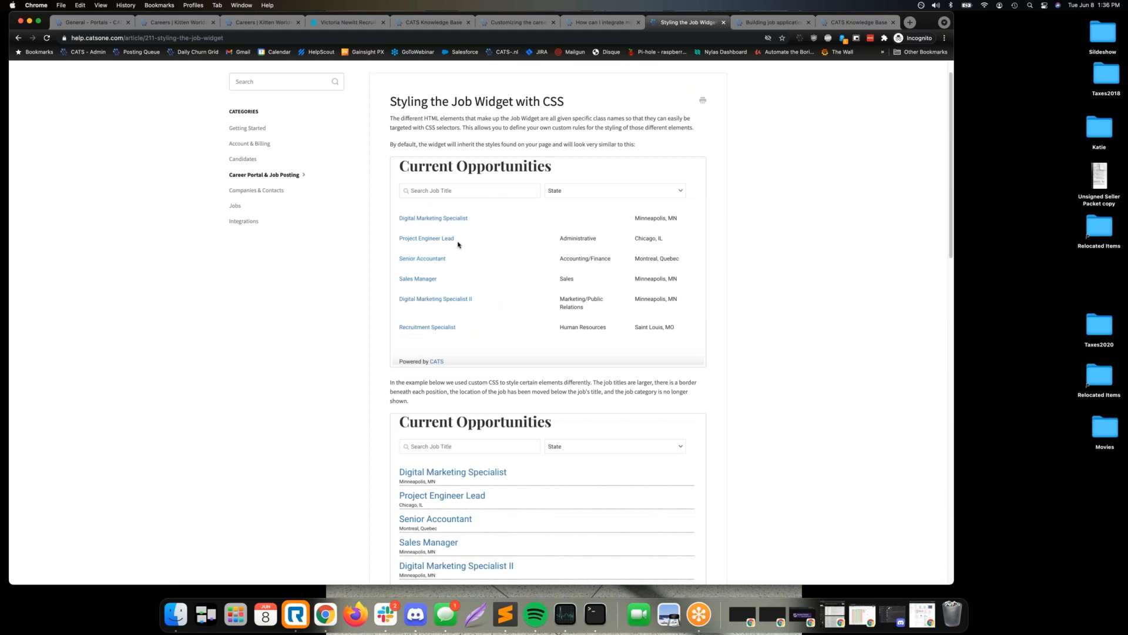
scroll(457, 245, down, 1)
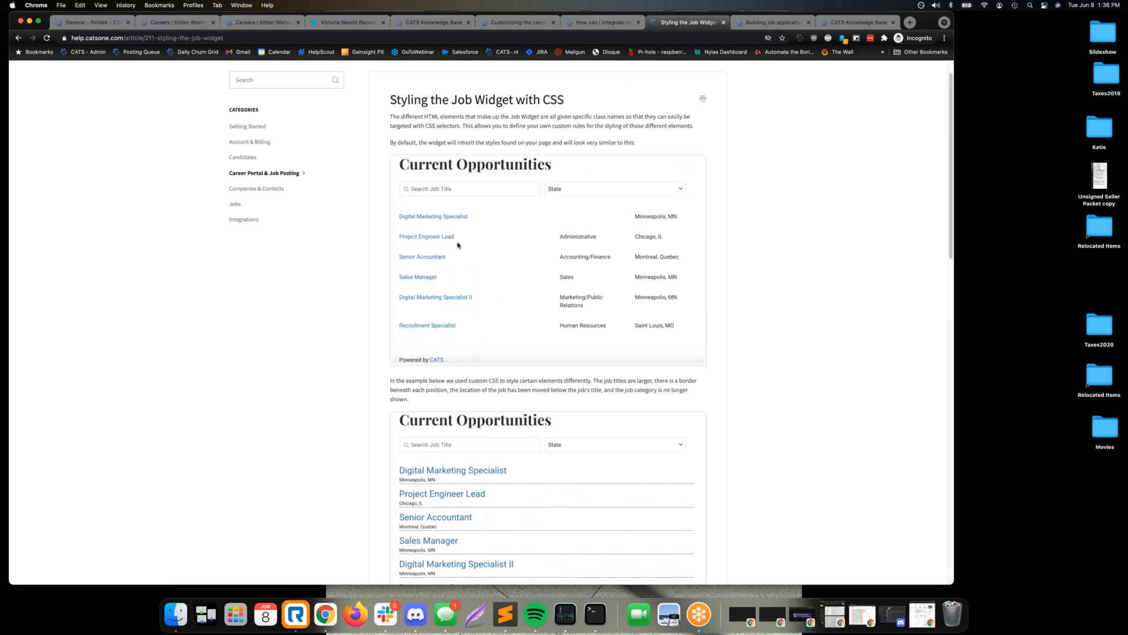
scroll(457, 245, down, 5)
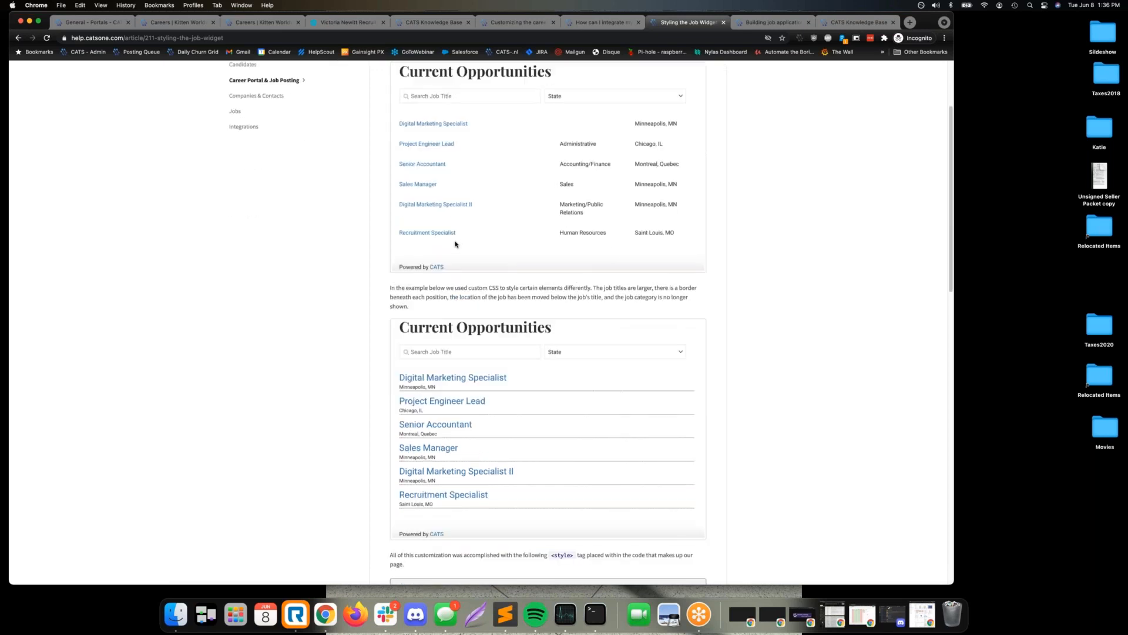
scroll(455, 245, down, 15)
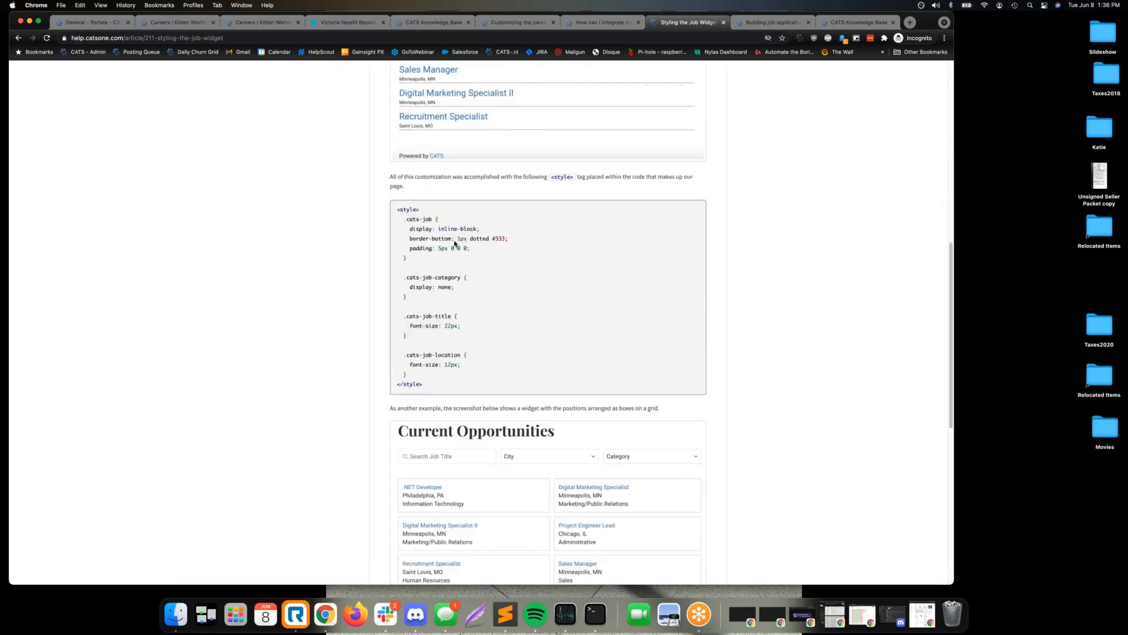
scroll(450, 239, up, 5)
scroll(448, 237, up, 15)
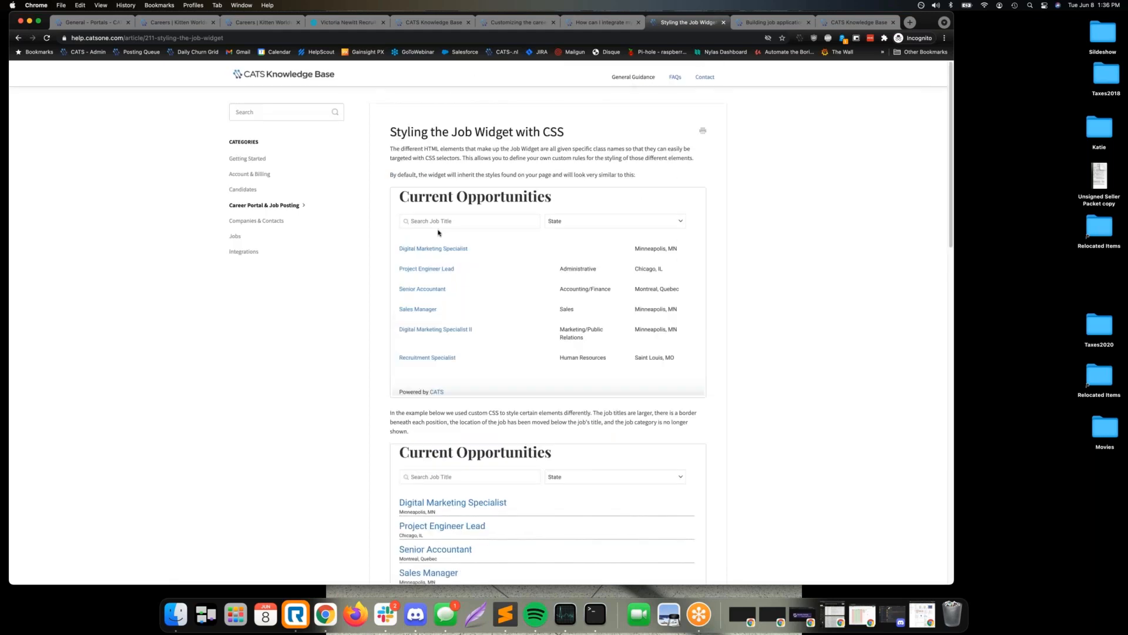
- Glance at the Atomic Search Solutions careers page, return to the General portal settings and zoom out to fit all sections
click(179, 24)
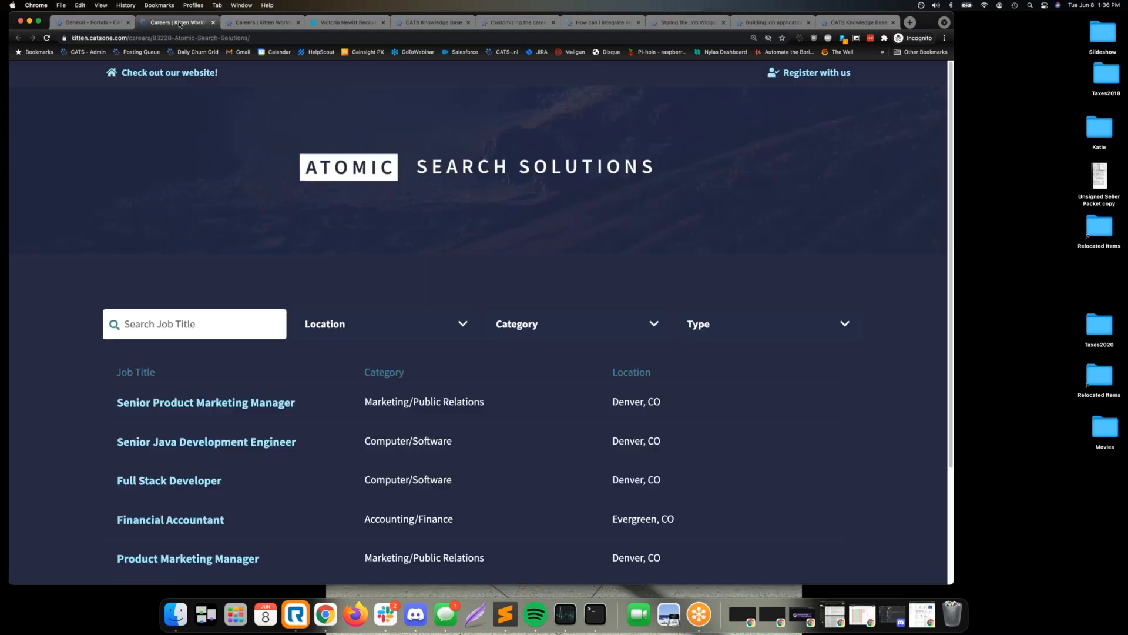
click(94, 27)
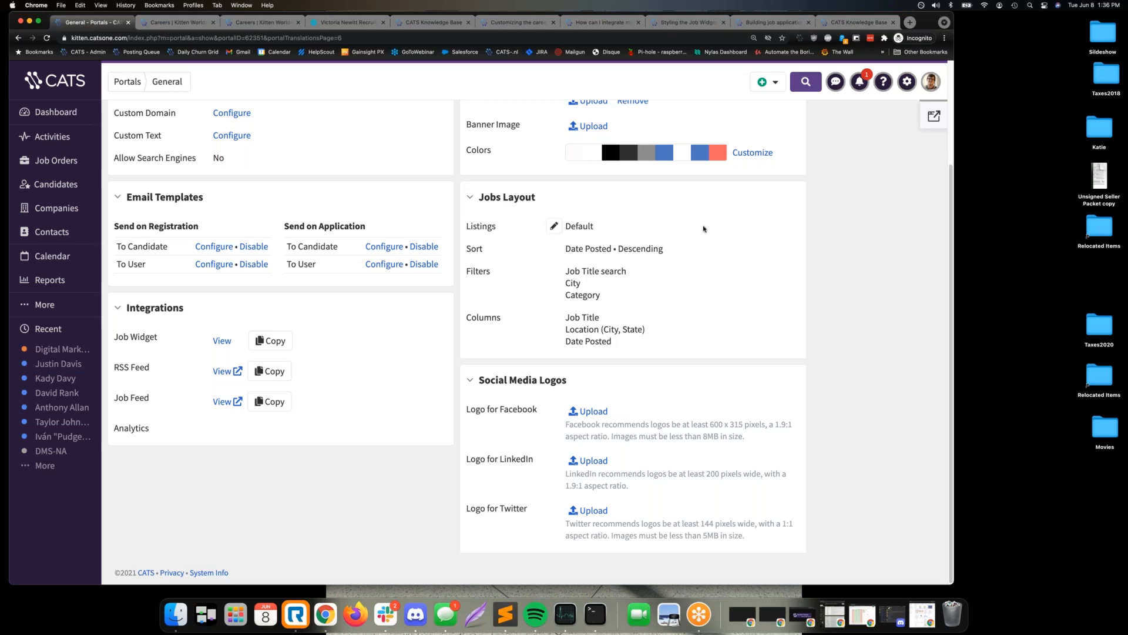
scroll(704, 229, up, 3)
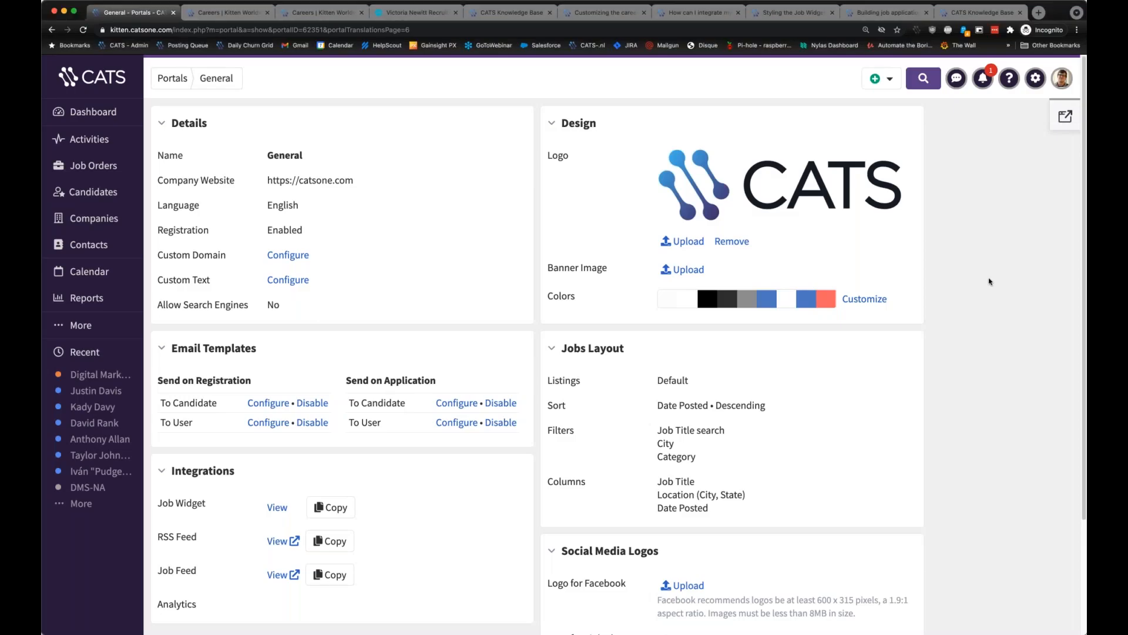
key(super+minus)
key(super+minus)
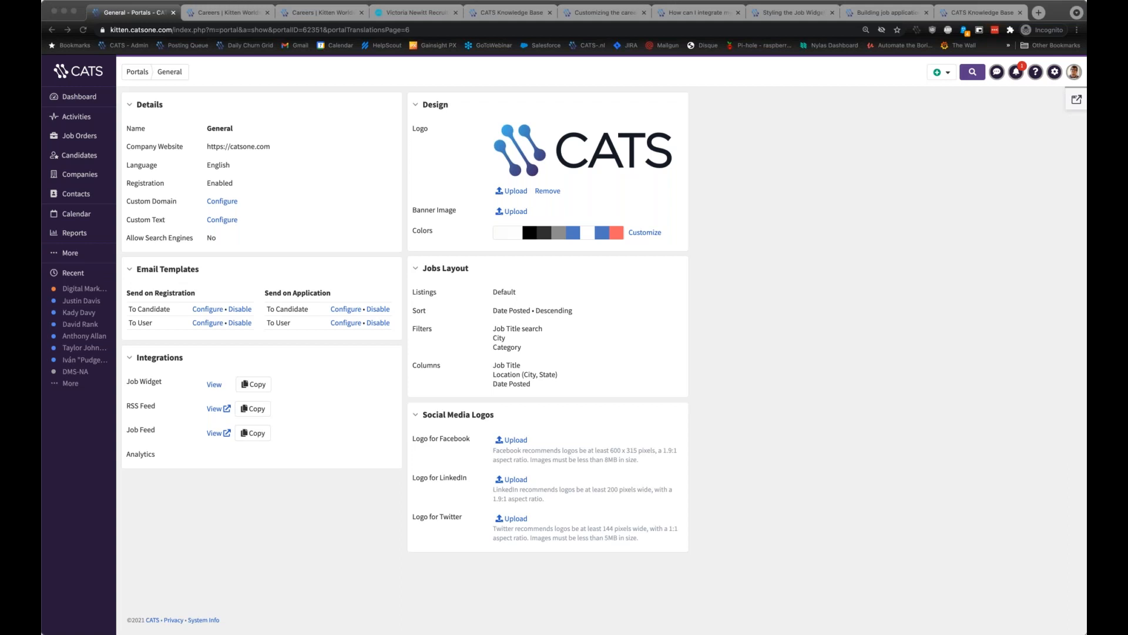
click(1075, 4)
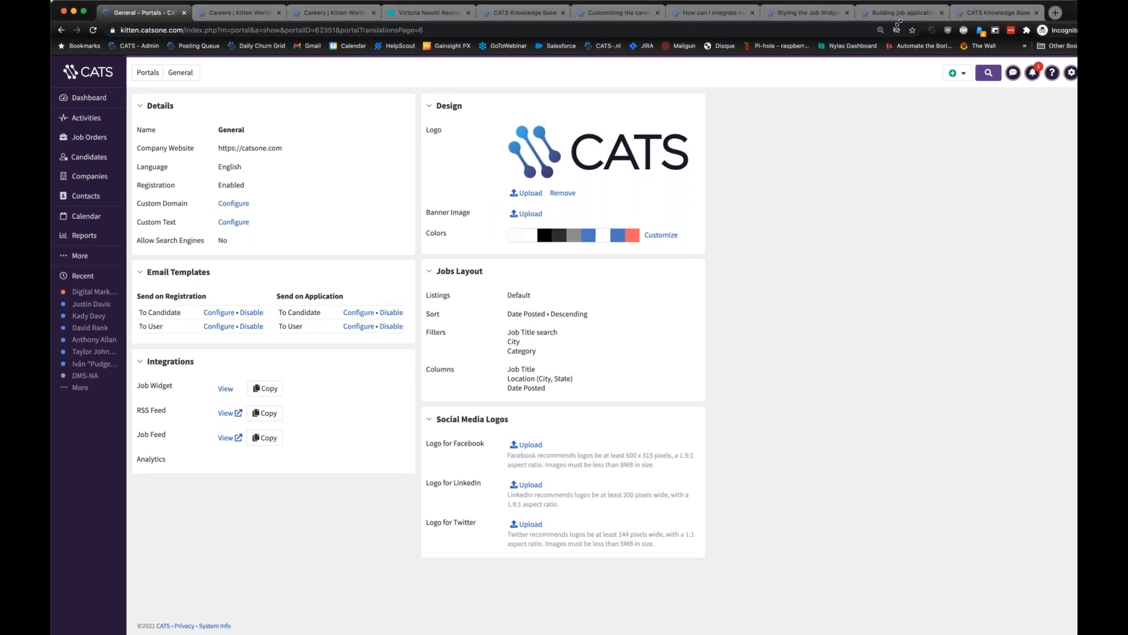
drag(899, 23, 862, 16)
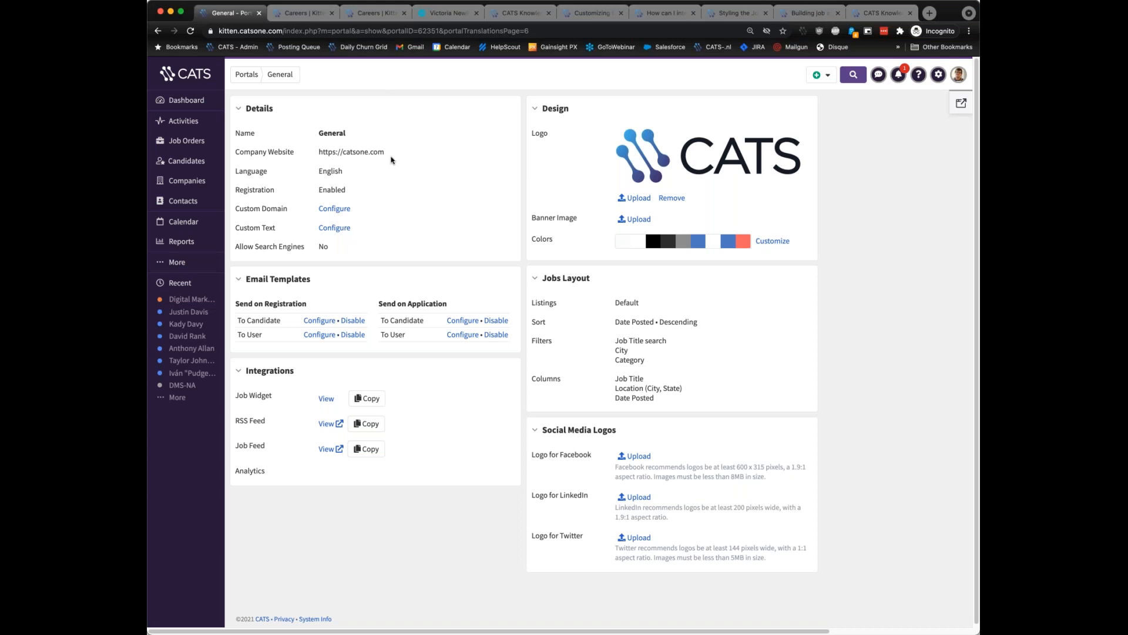
- Open the General portal's Analytics integration for editing and review its tracking ID fields
mouse_move(298, 475)
click(306, 475)
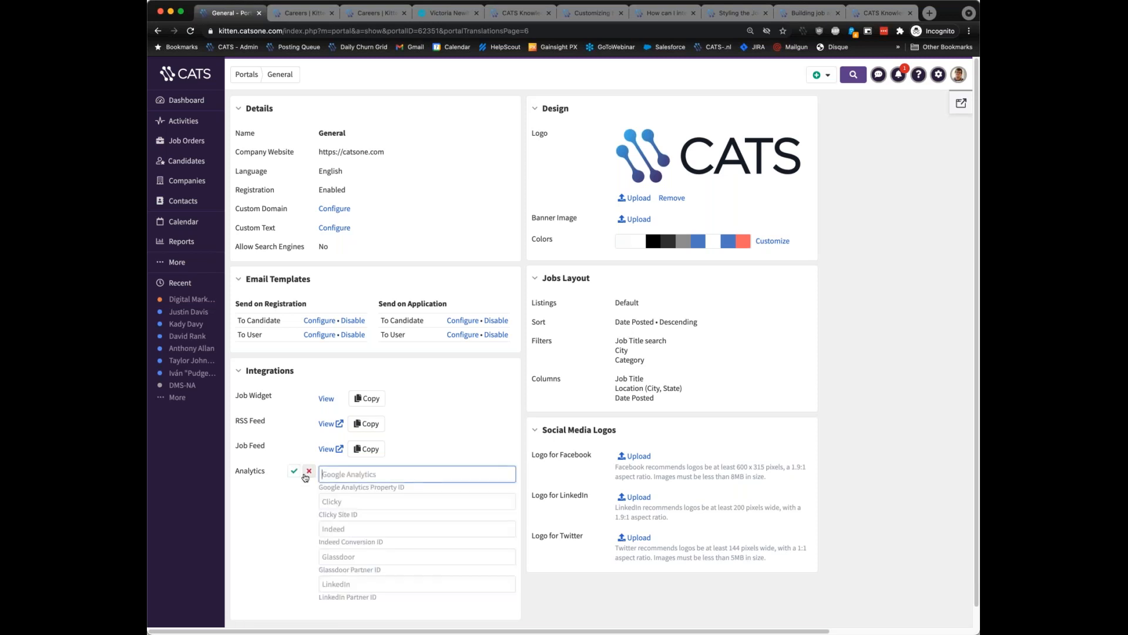
scroll(287, 484, down, 1)
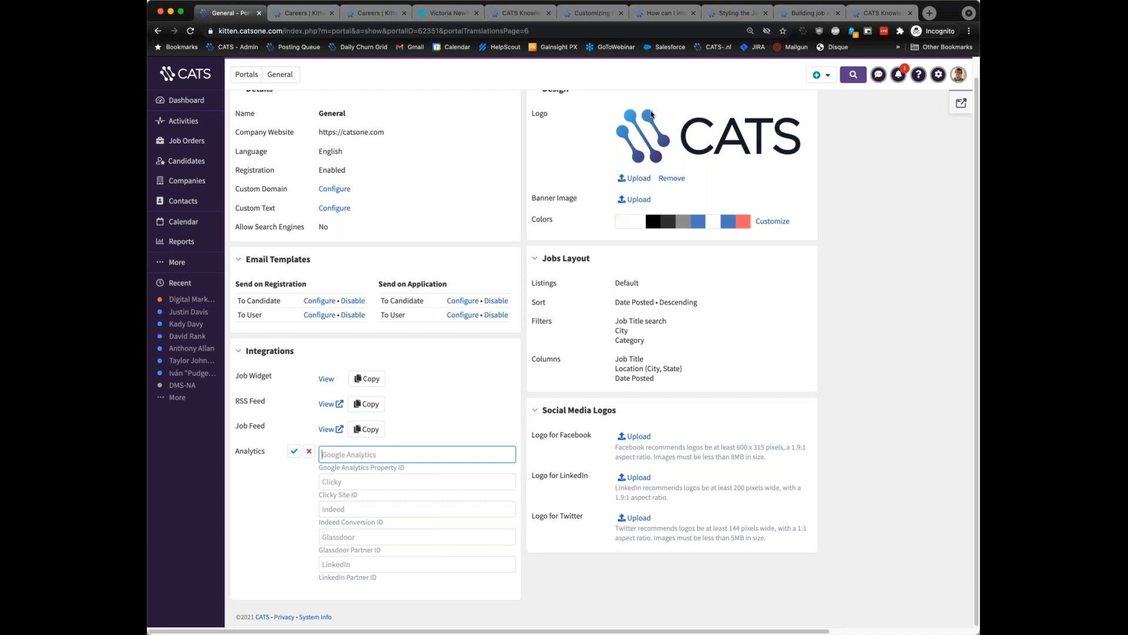
click(426, 174)
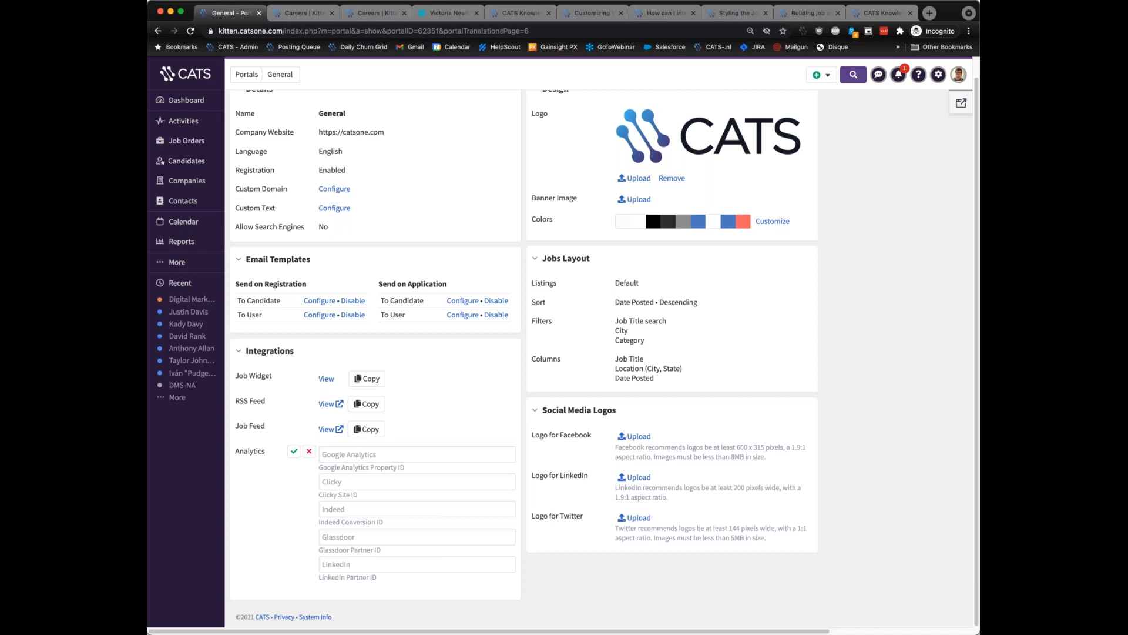
- Open the Knowledge Base from the Support options, look over its categories, close it and review the Support options again
click(919, 76)
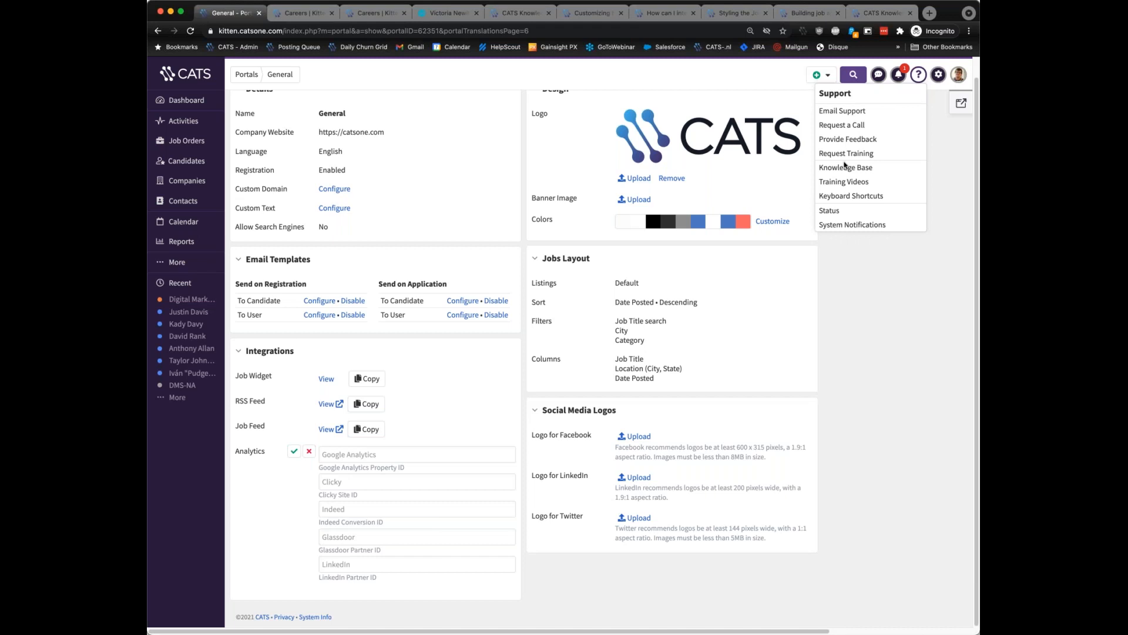
click(875, 168)
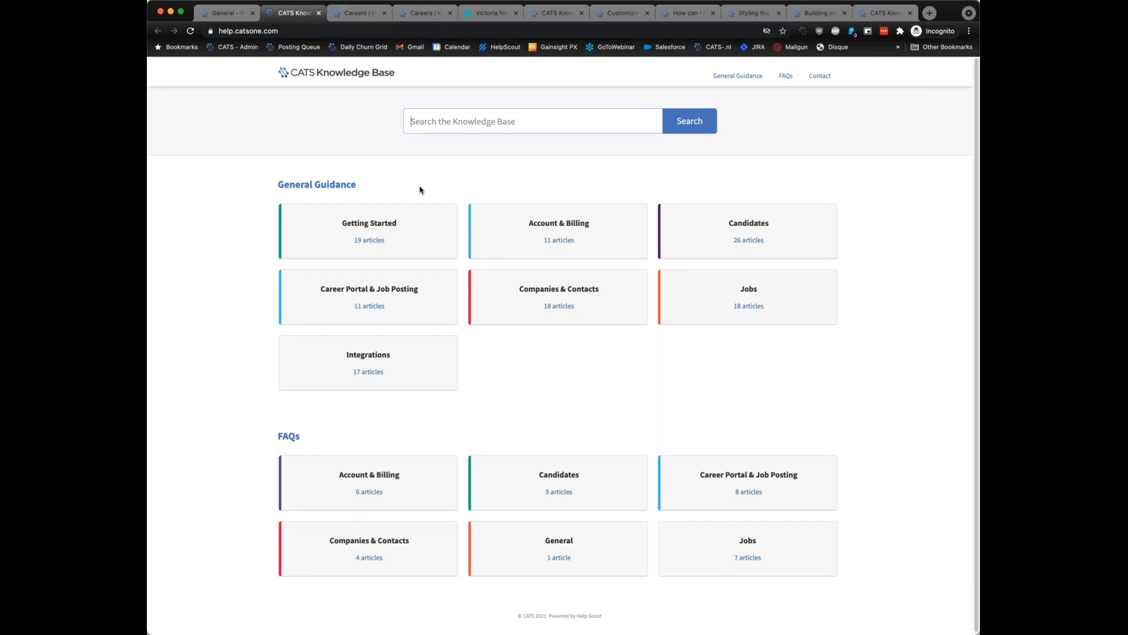
scroll(421, 189, down, 1)
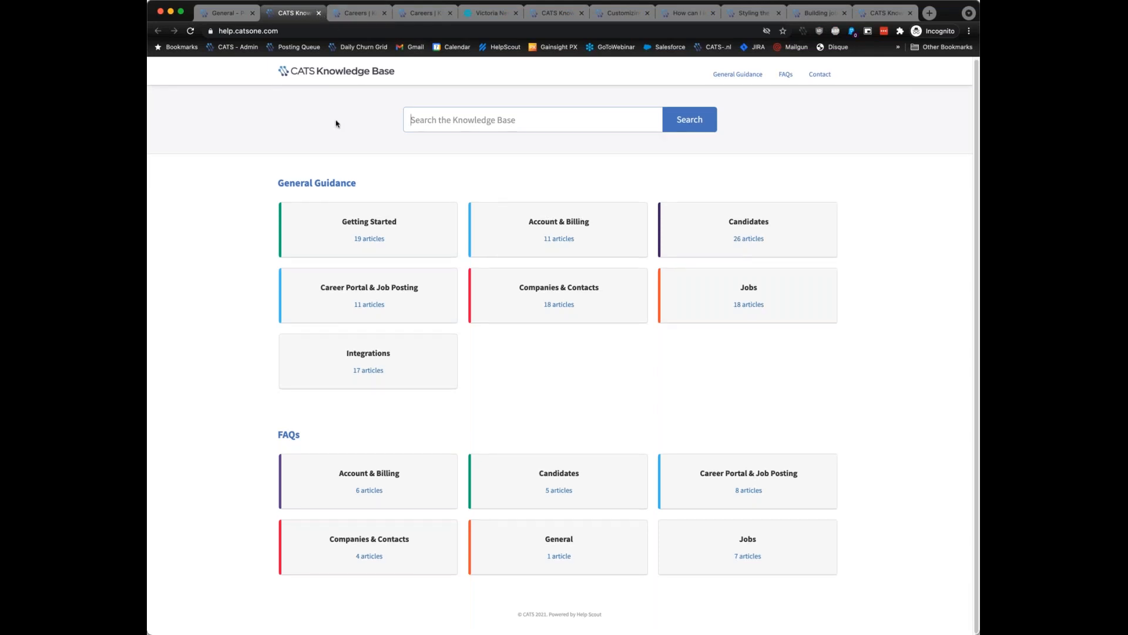
click(319, 13)
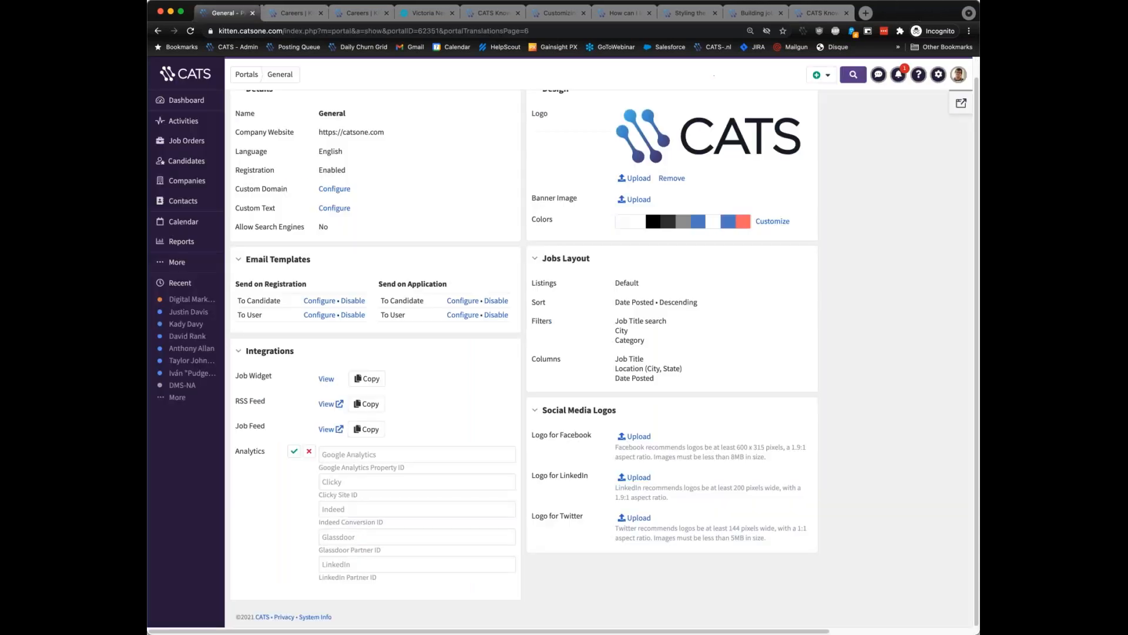
click(920, 75)
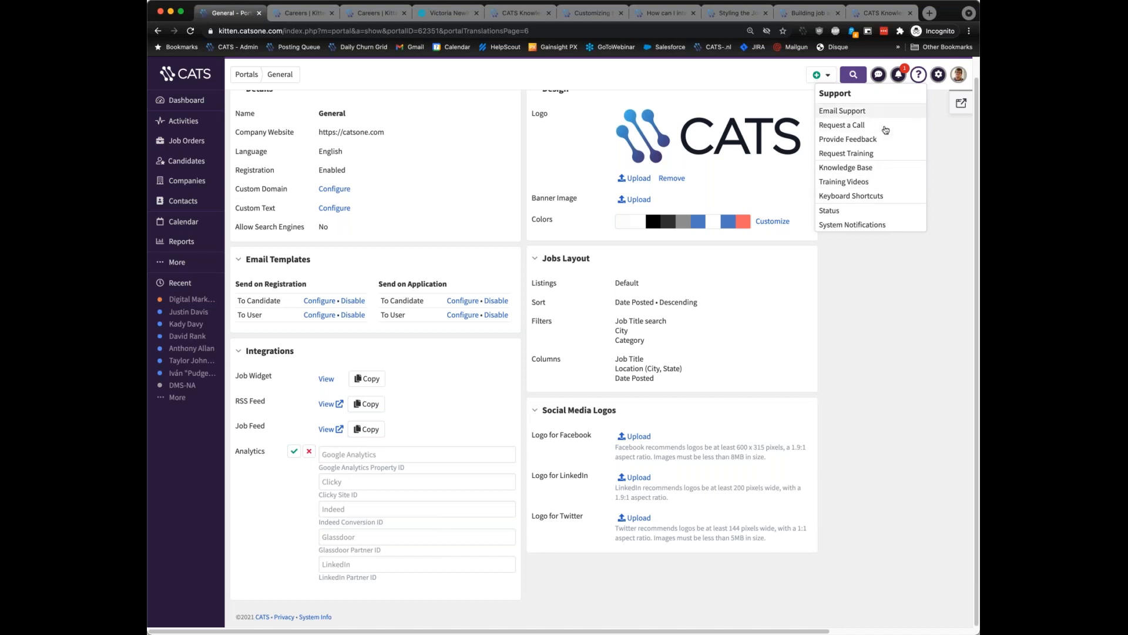
click(938, 137)
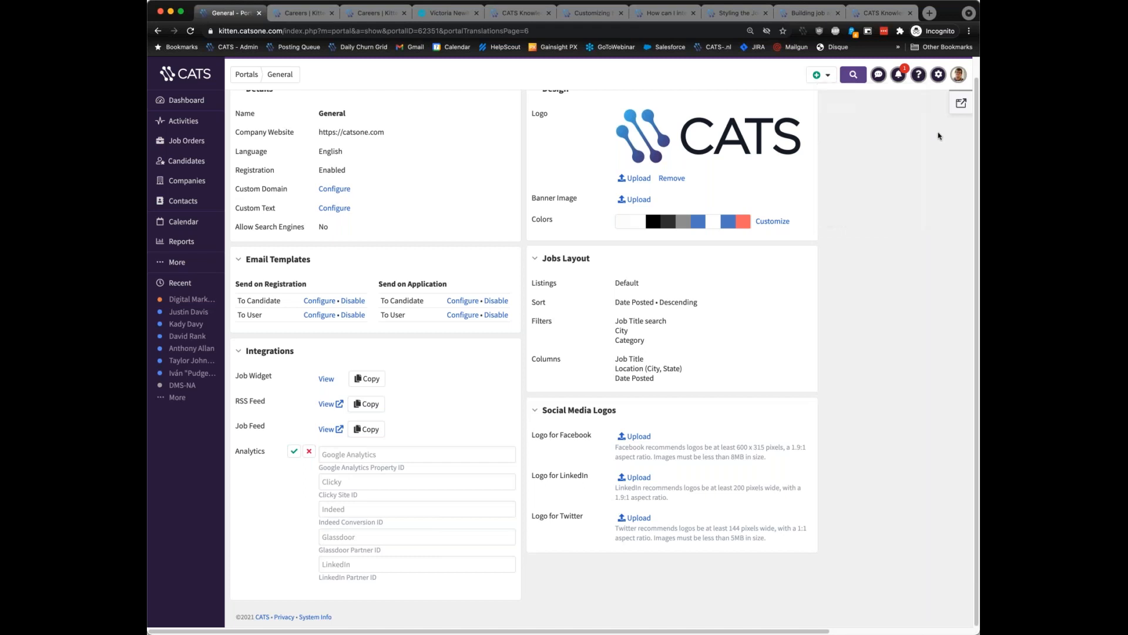